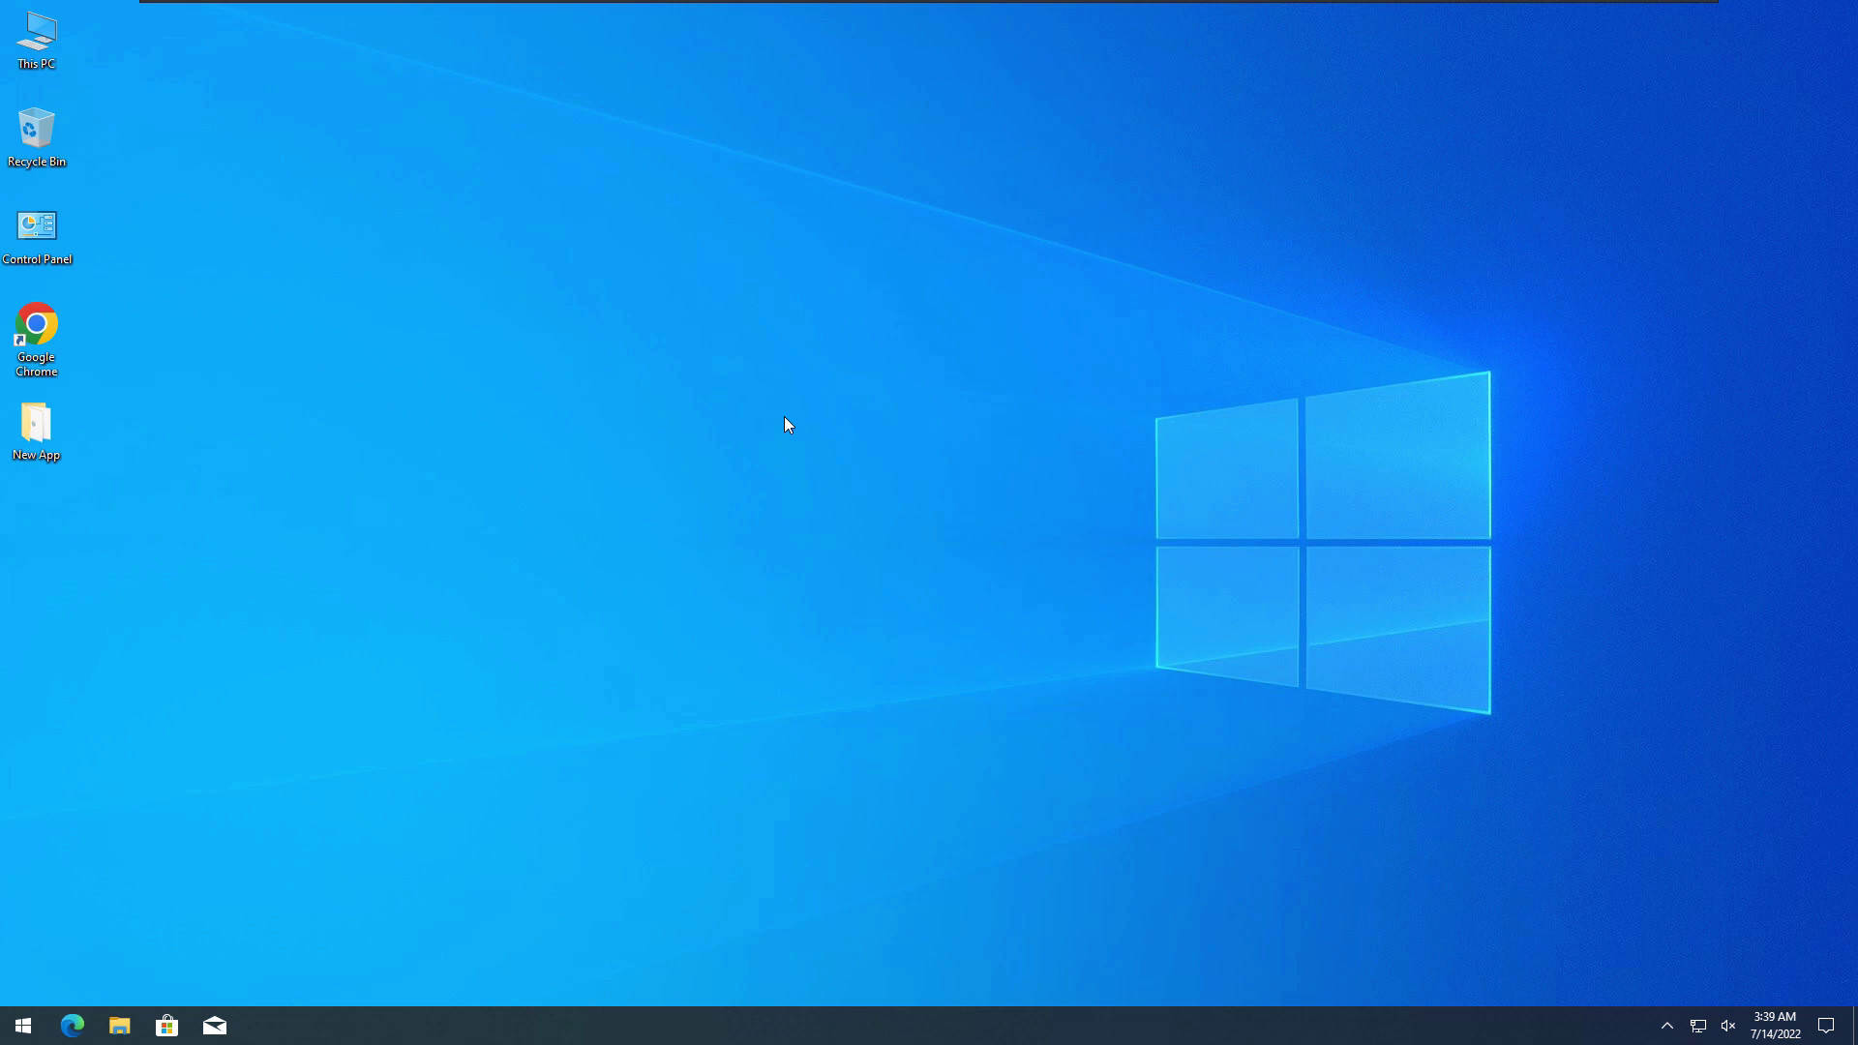
Show the computer's sleep, shut down and restart options, and dismiss them without choosing one.
left_click(23, 1025)
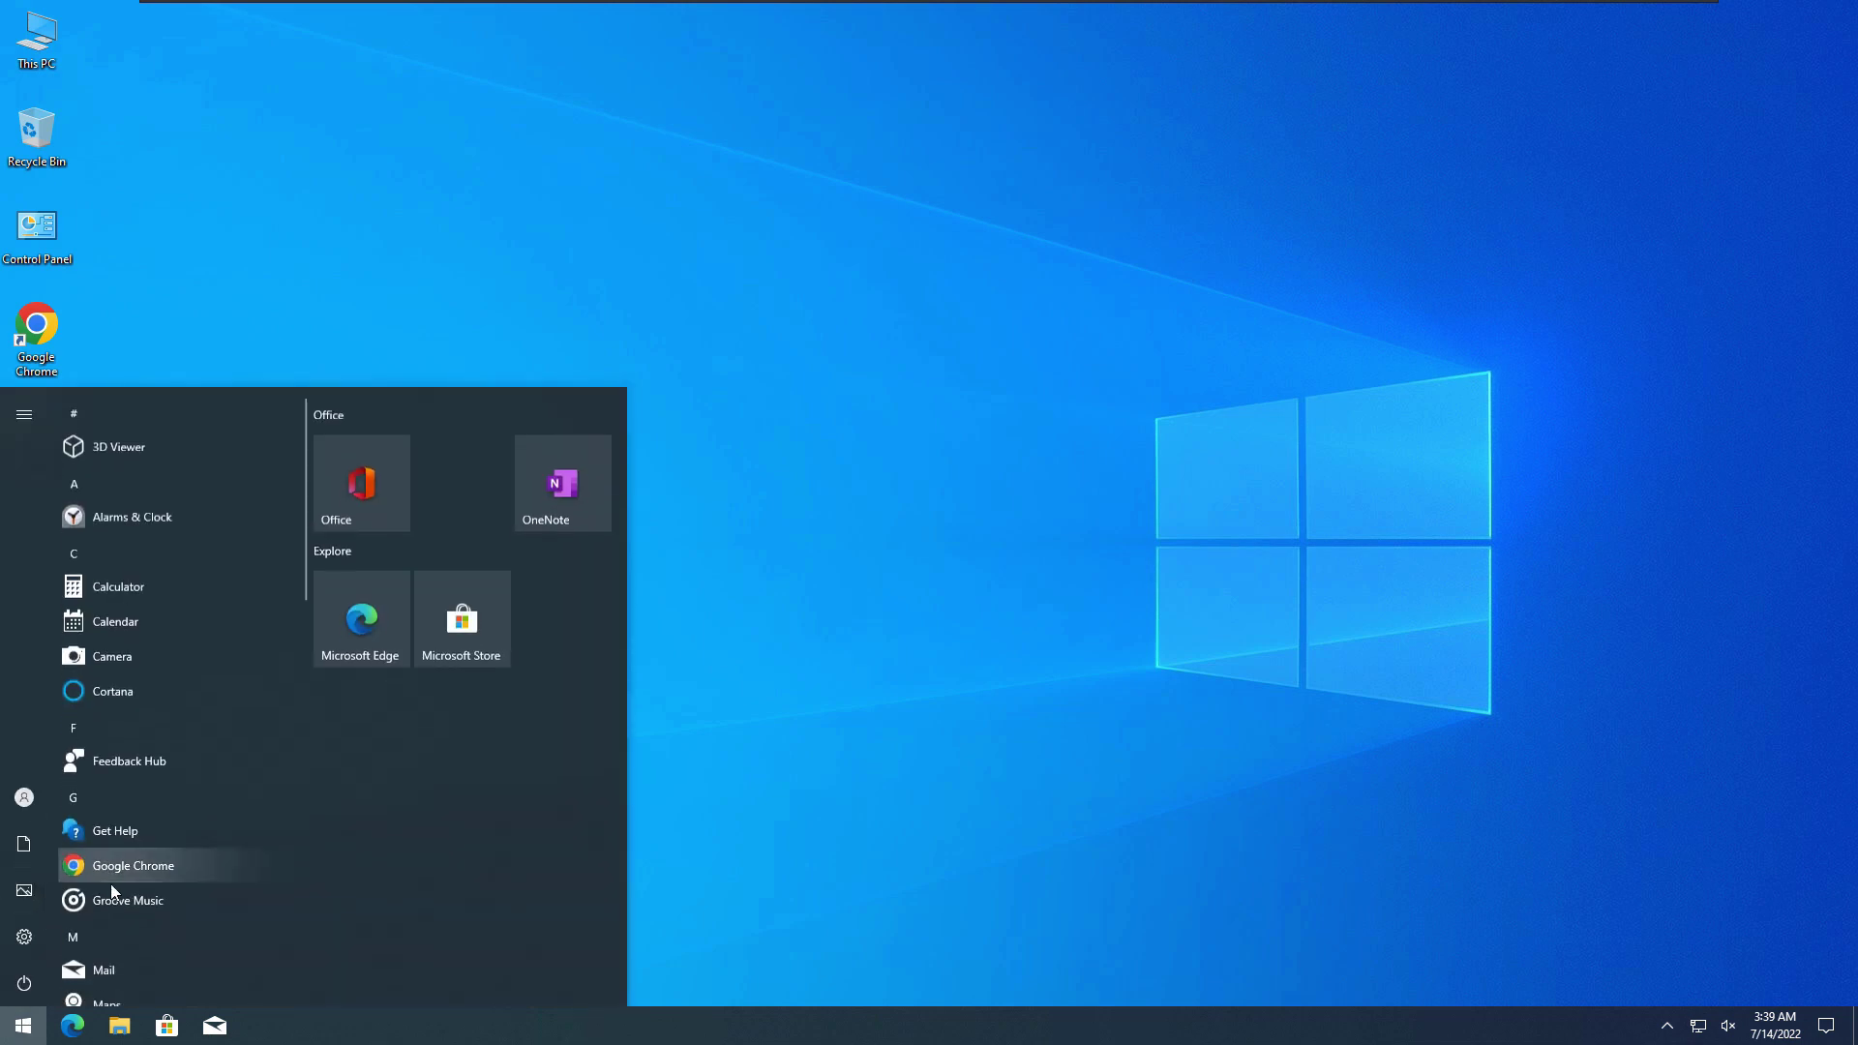
left_click(43, 973)
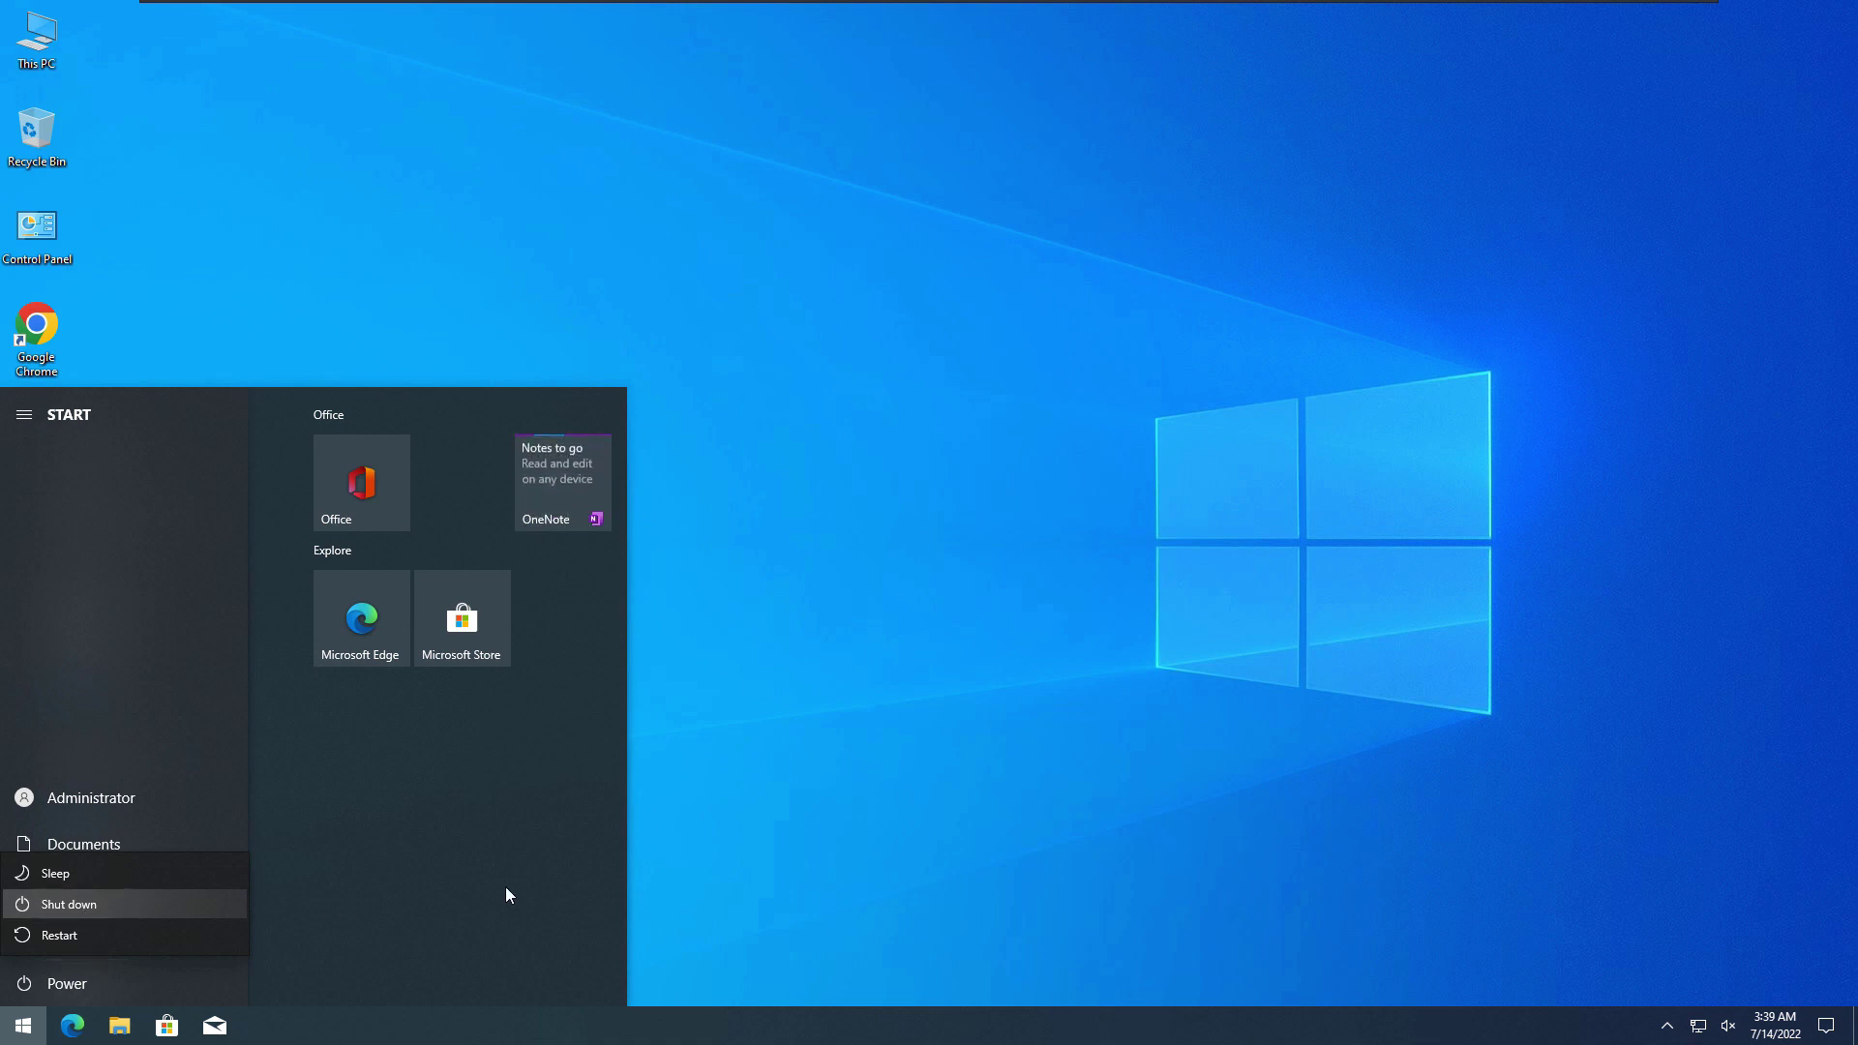
left_click(780, 580)
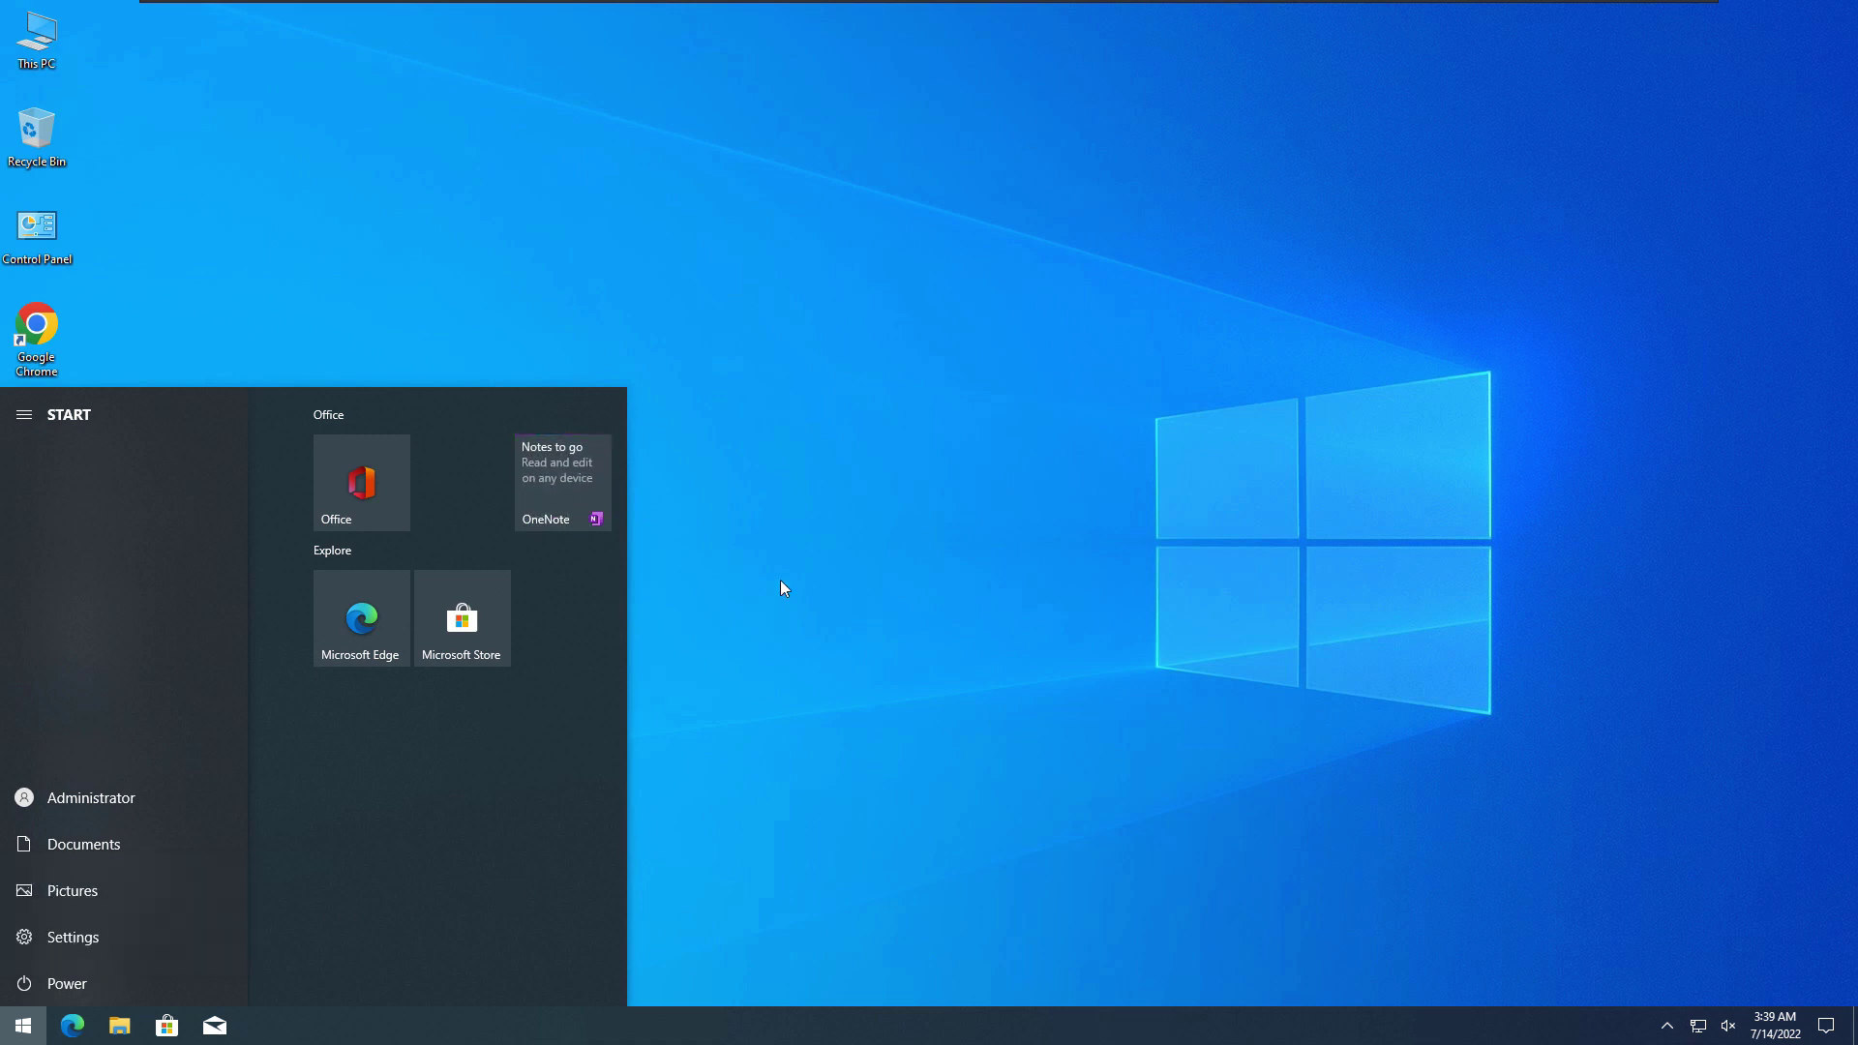
left_click(781, 581)
Create a desktop shortcut for "shutdown -s -t 0" named shutdown, and place it below the New App folder.
right_click(635, 463)
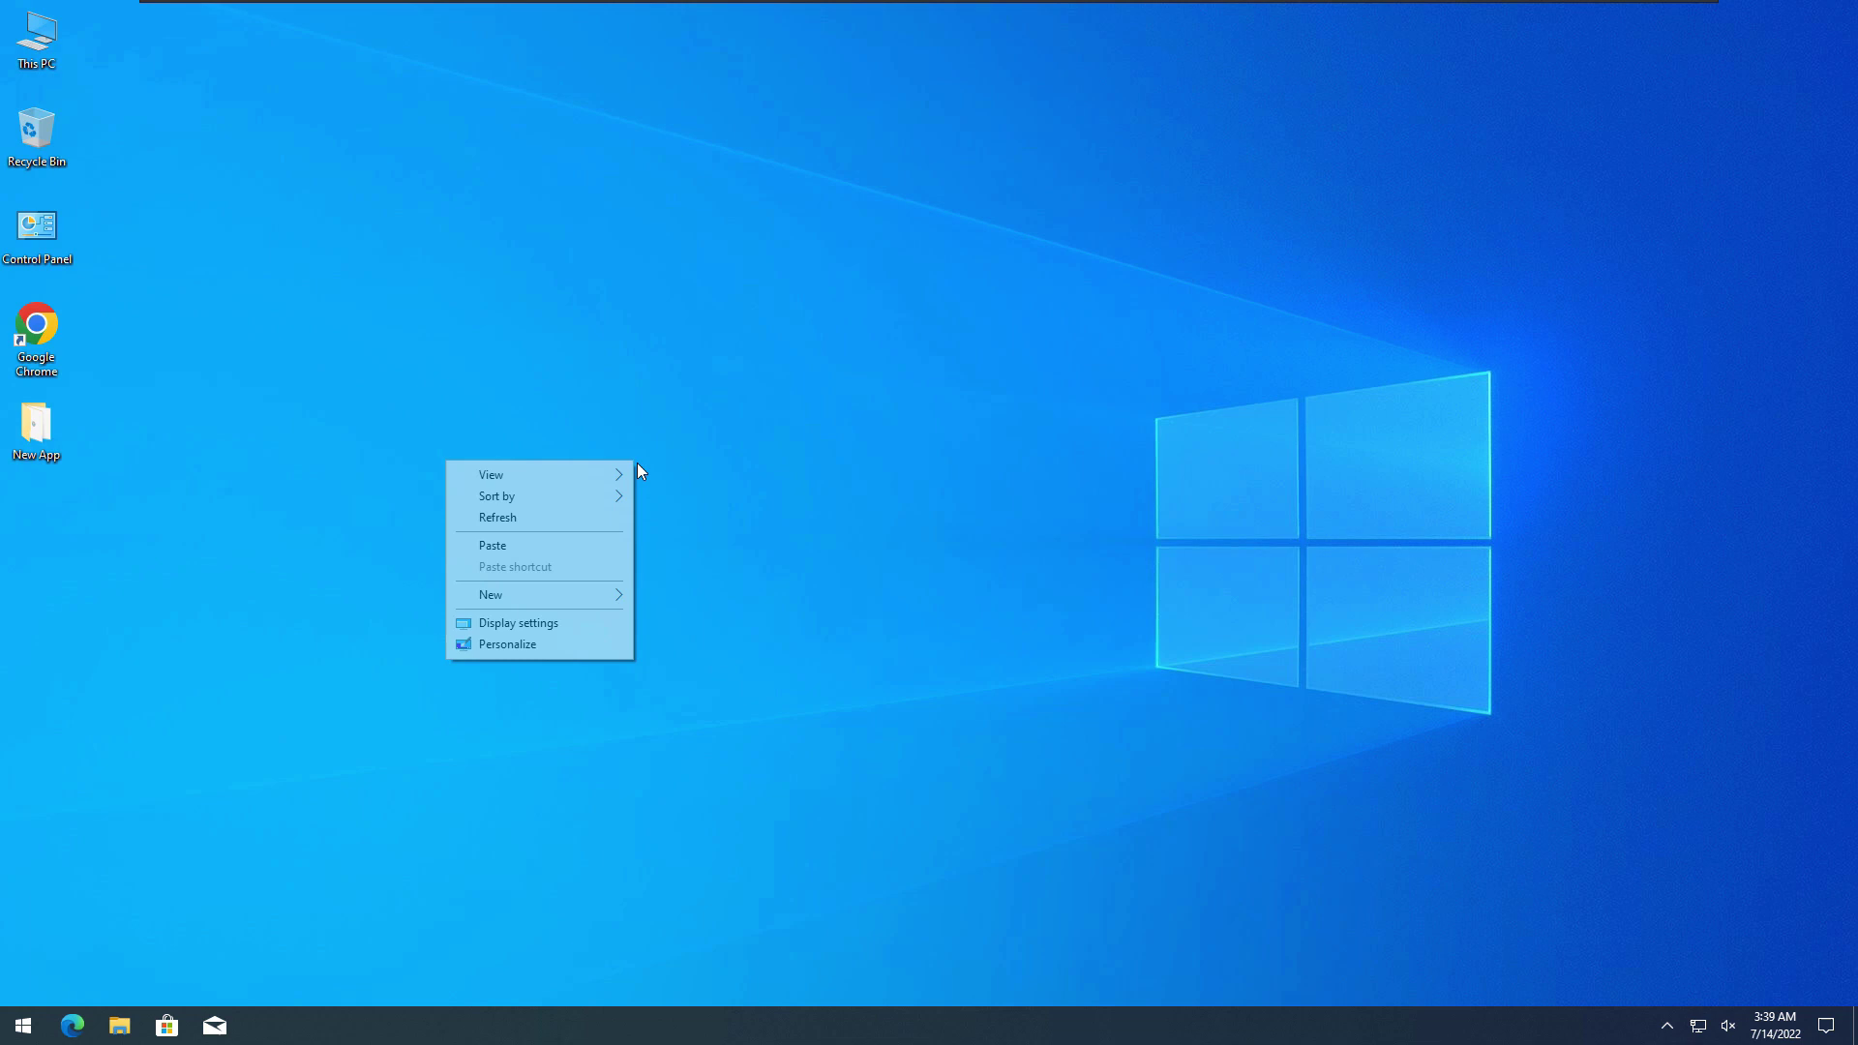
mouse_move(578, 504)
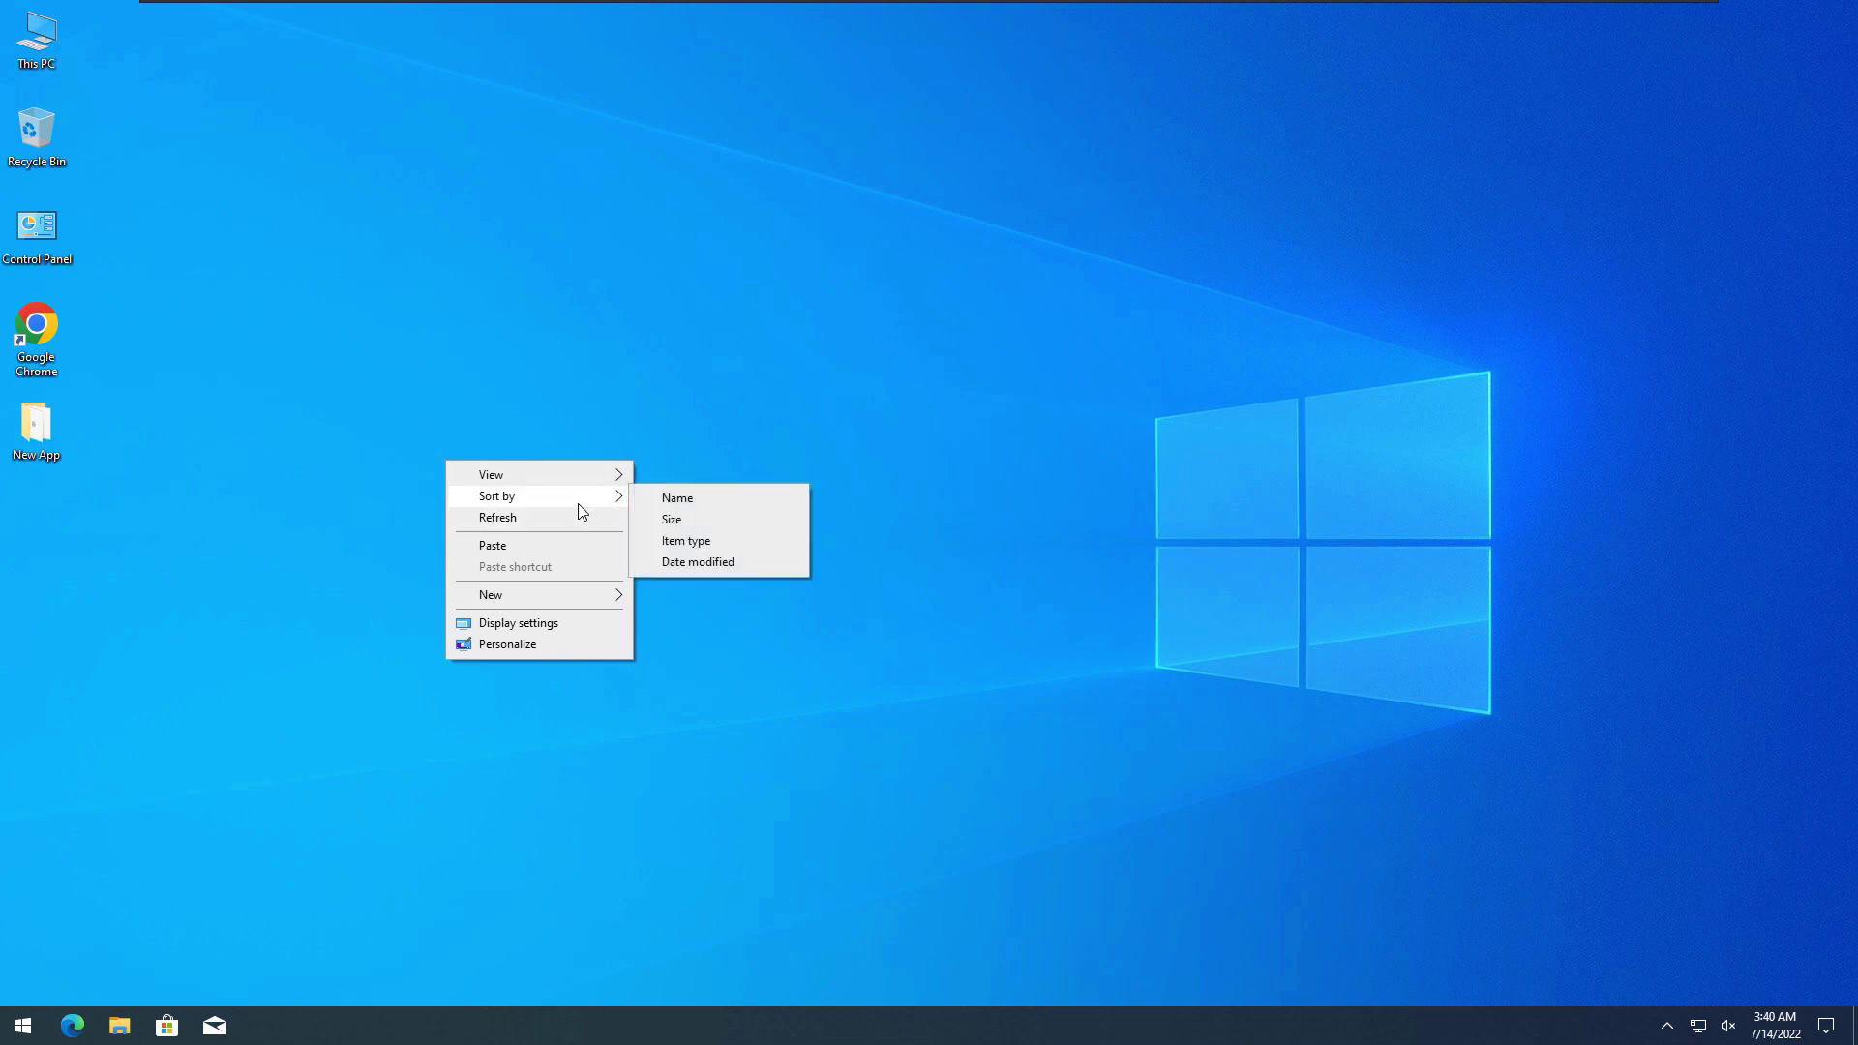
mouse_move(562, 595)
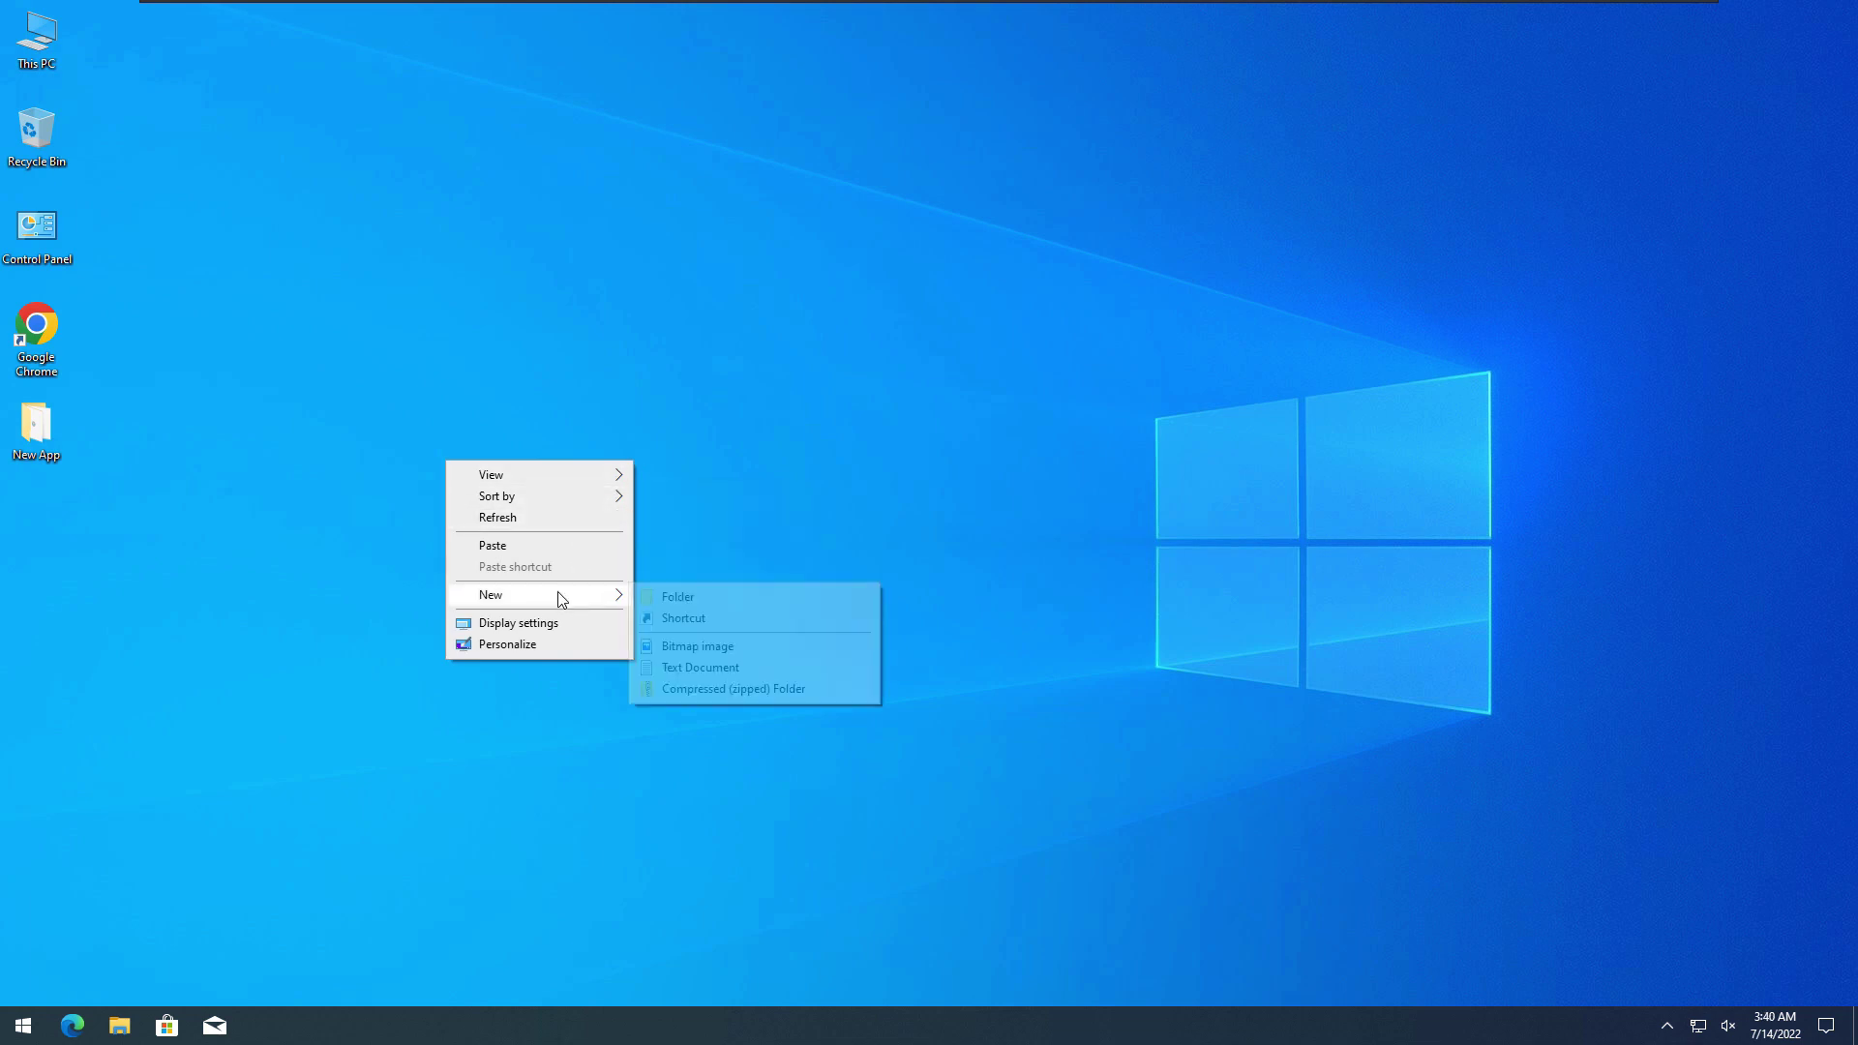
left_click(680, 627)
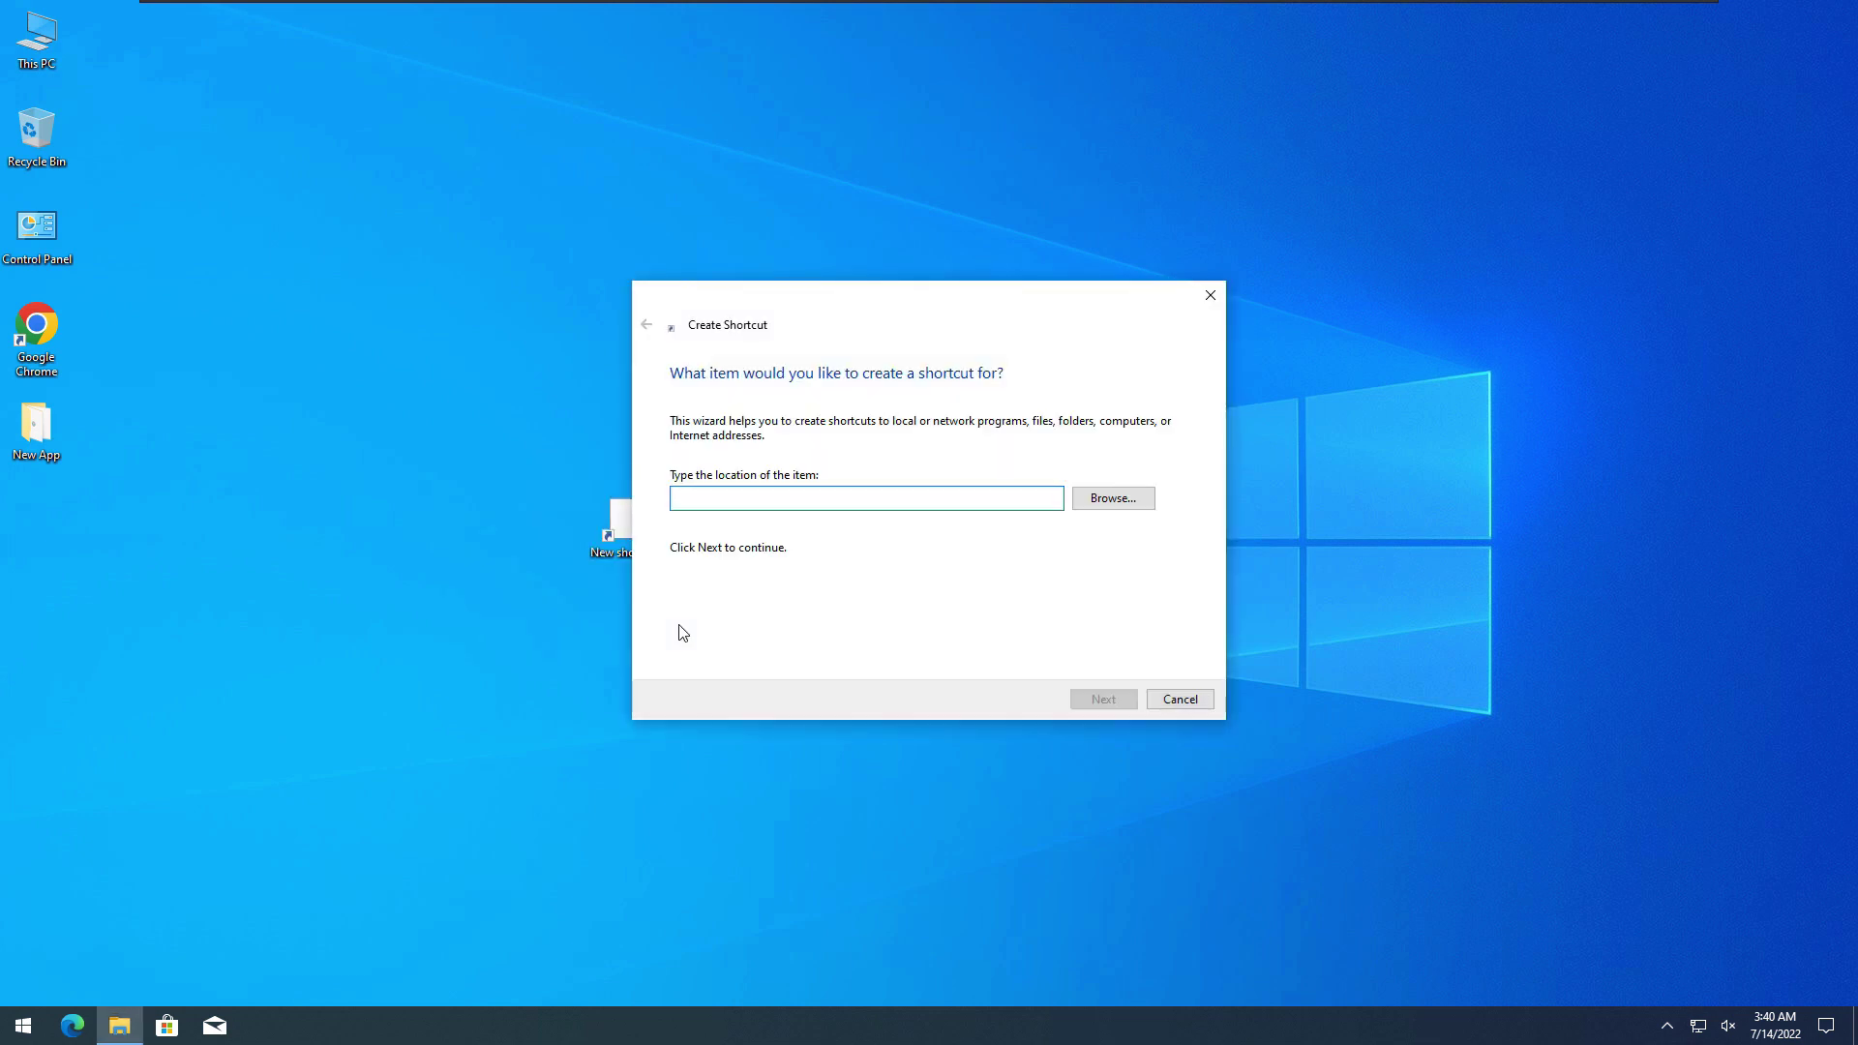
type("shutdo")
key("BackSpace")
key("BackSpace")
type("down")
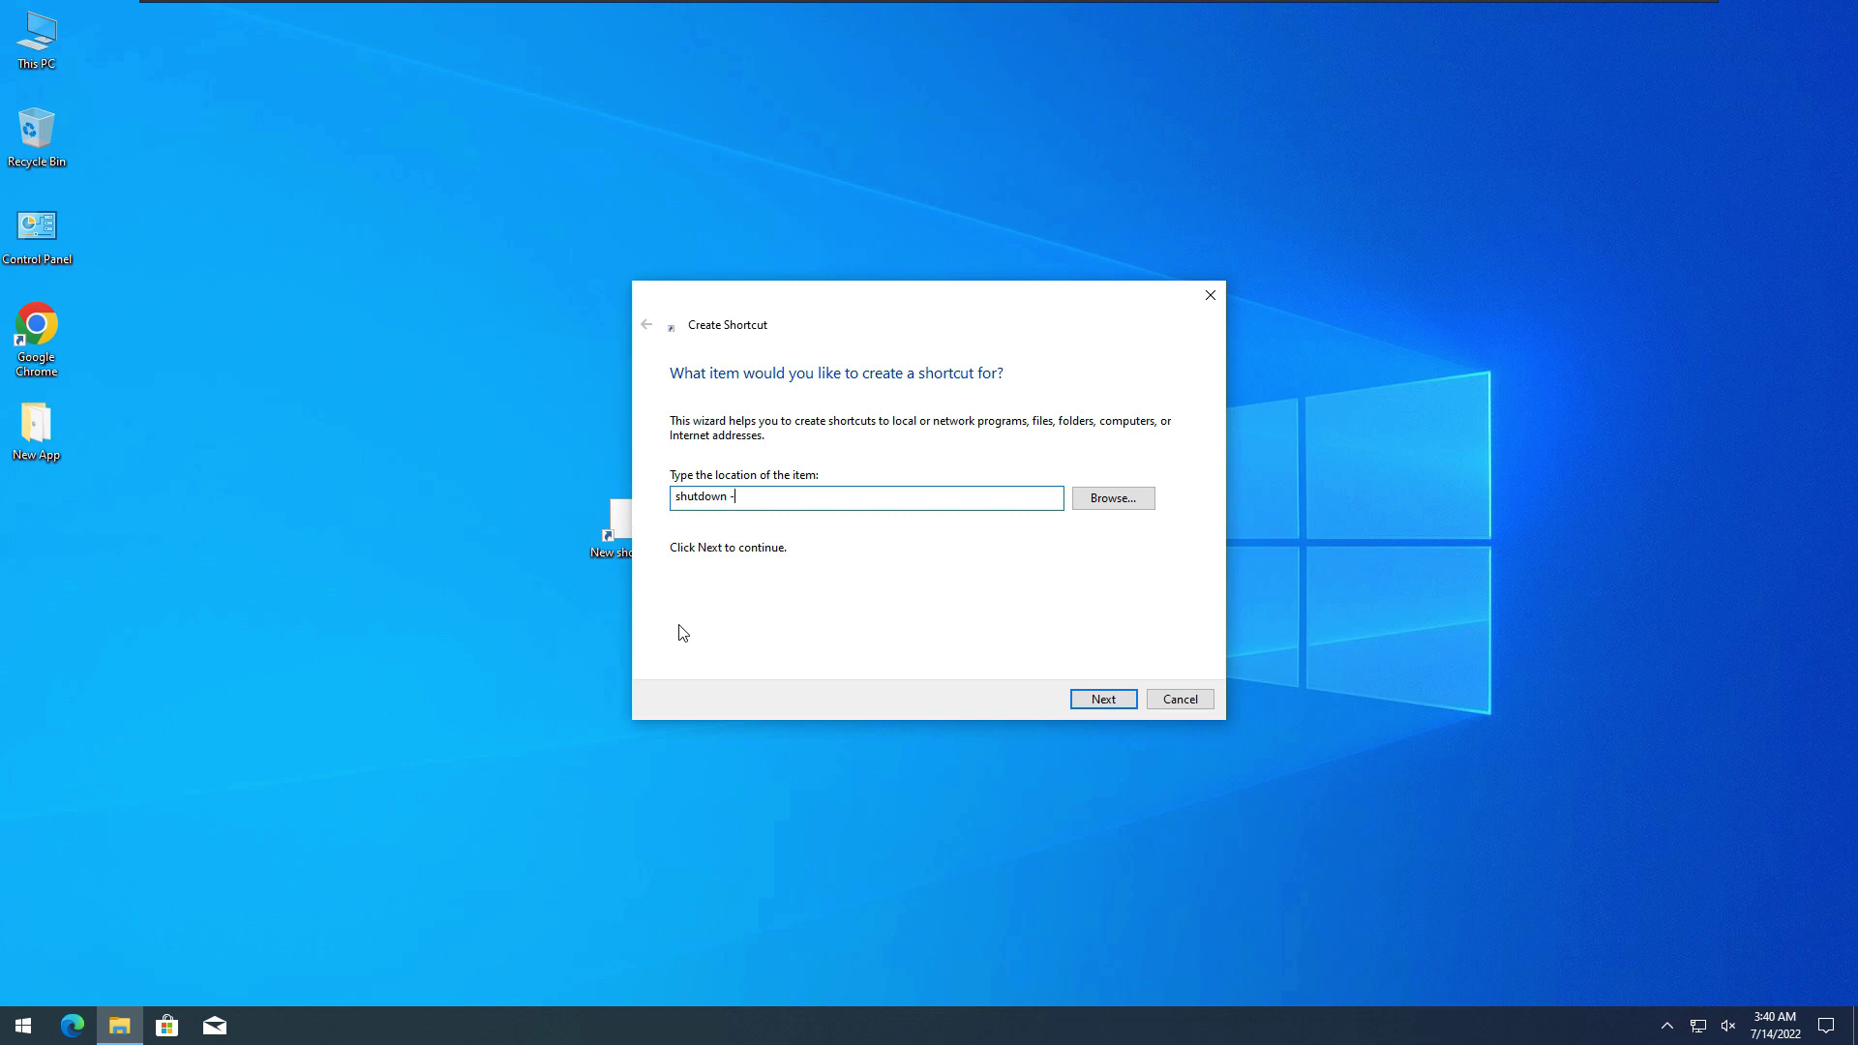
type(" -s -t 0")
left_click(1089, 702)
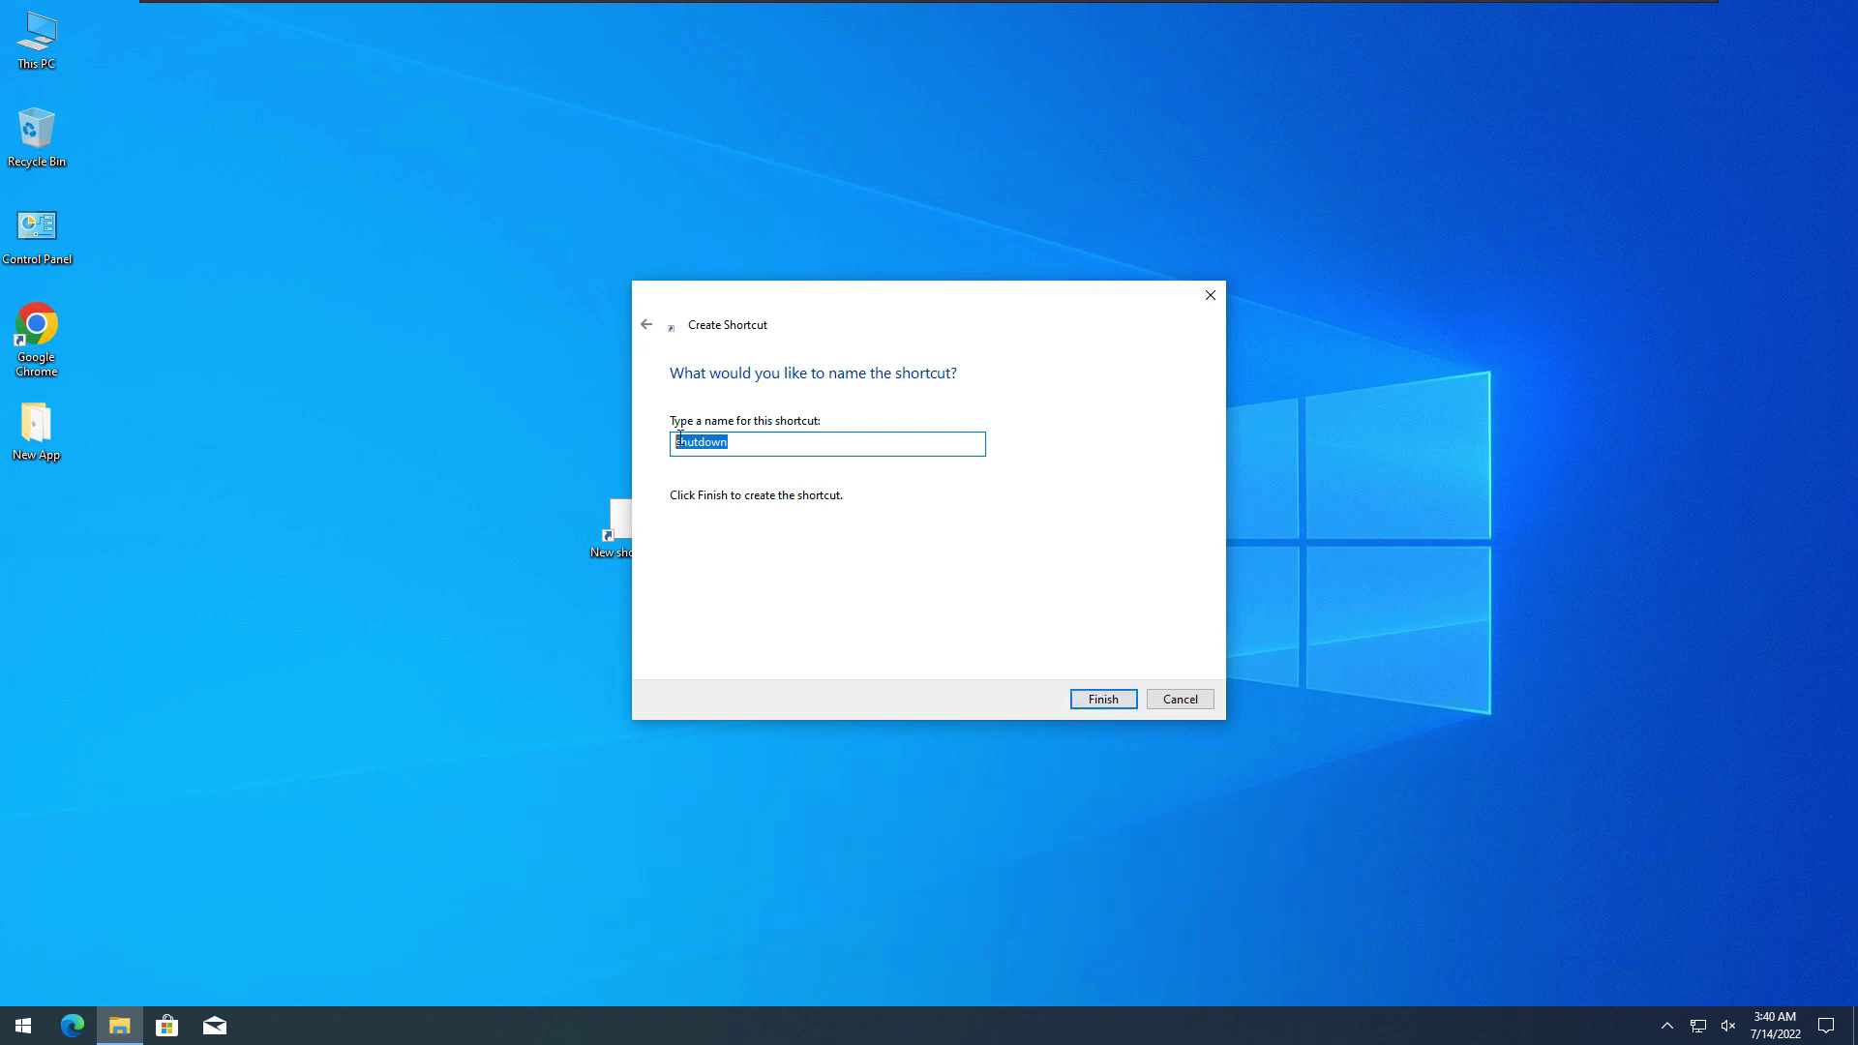
left_click(1103, 699)
left_click_drag(625, 514, 73, 543)
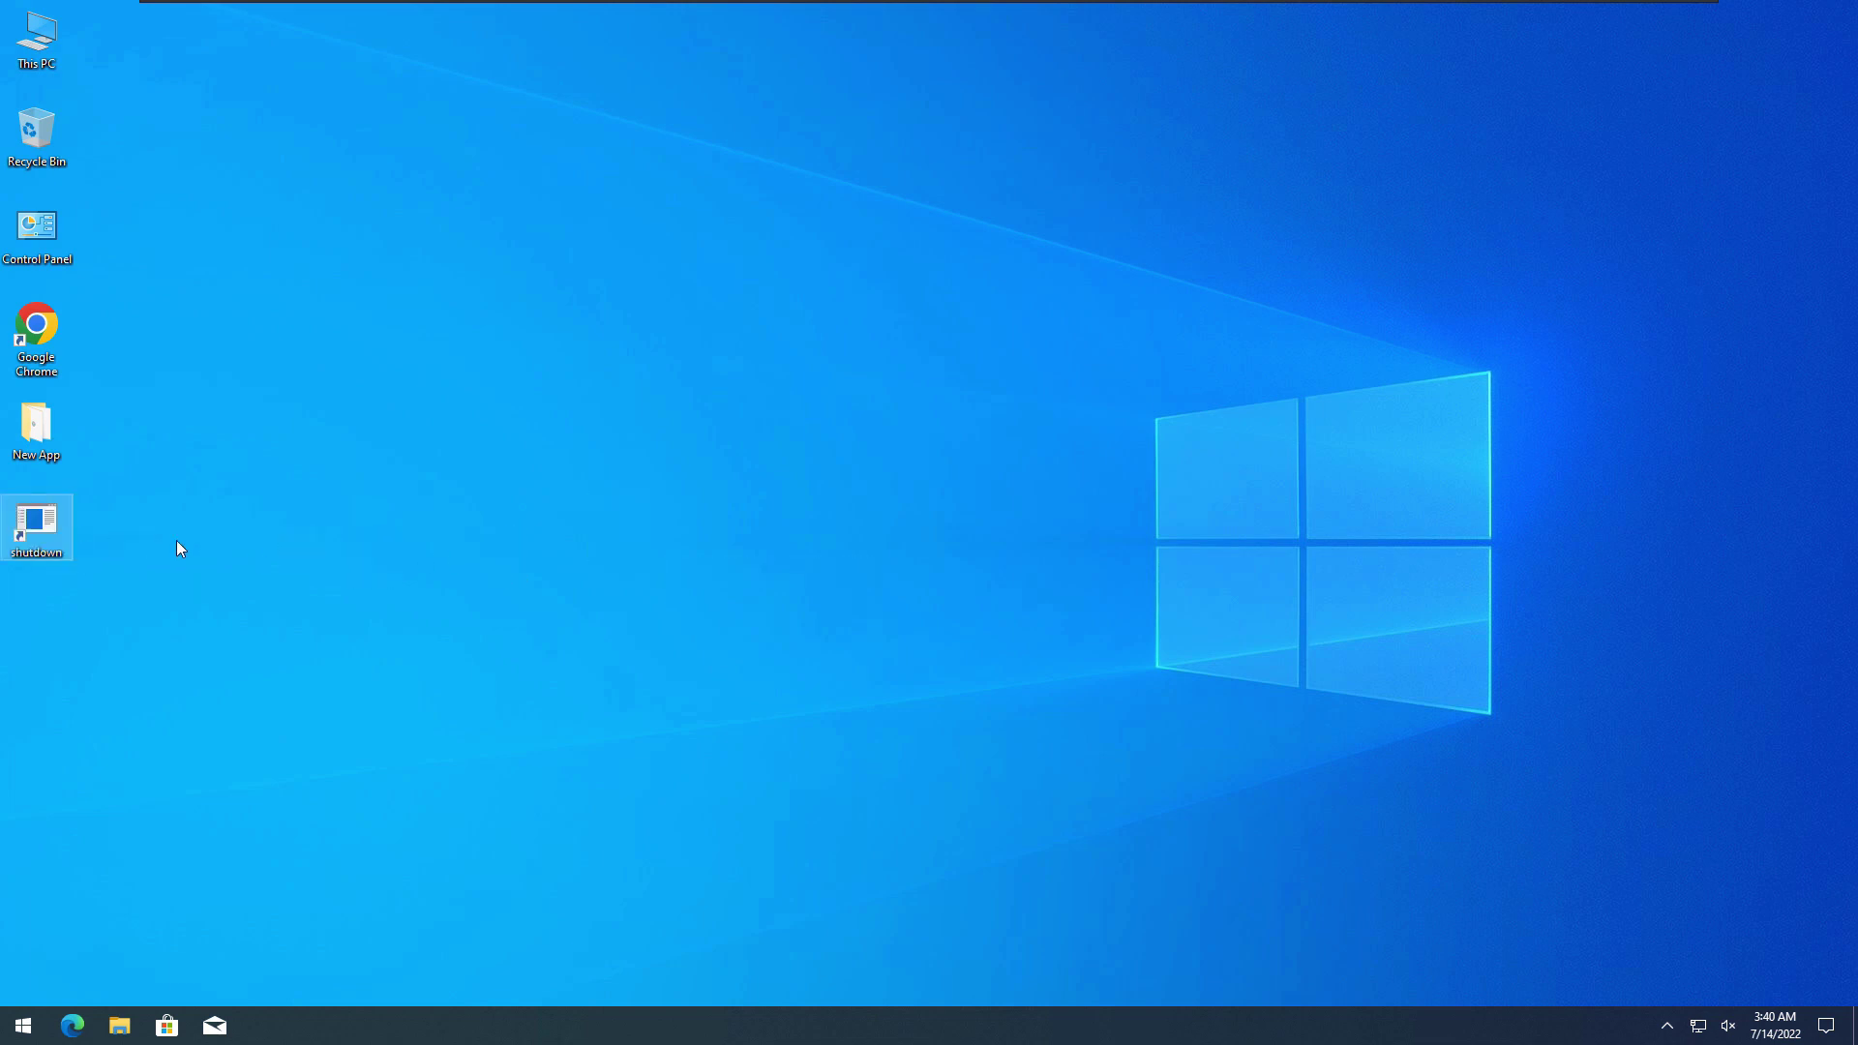
Change the shutdown shortcut's icon to the red power symbol and apply the change.
double_click(66, 551)
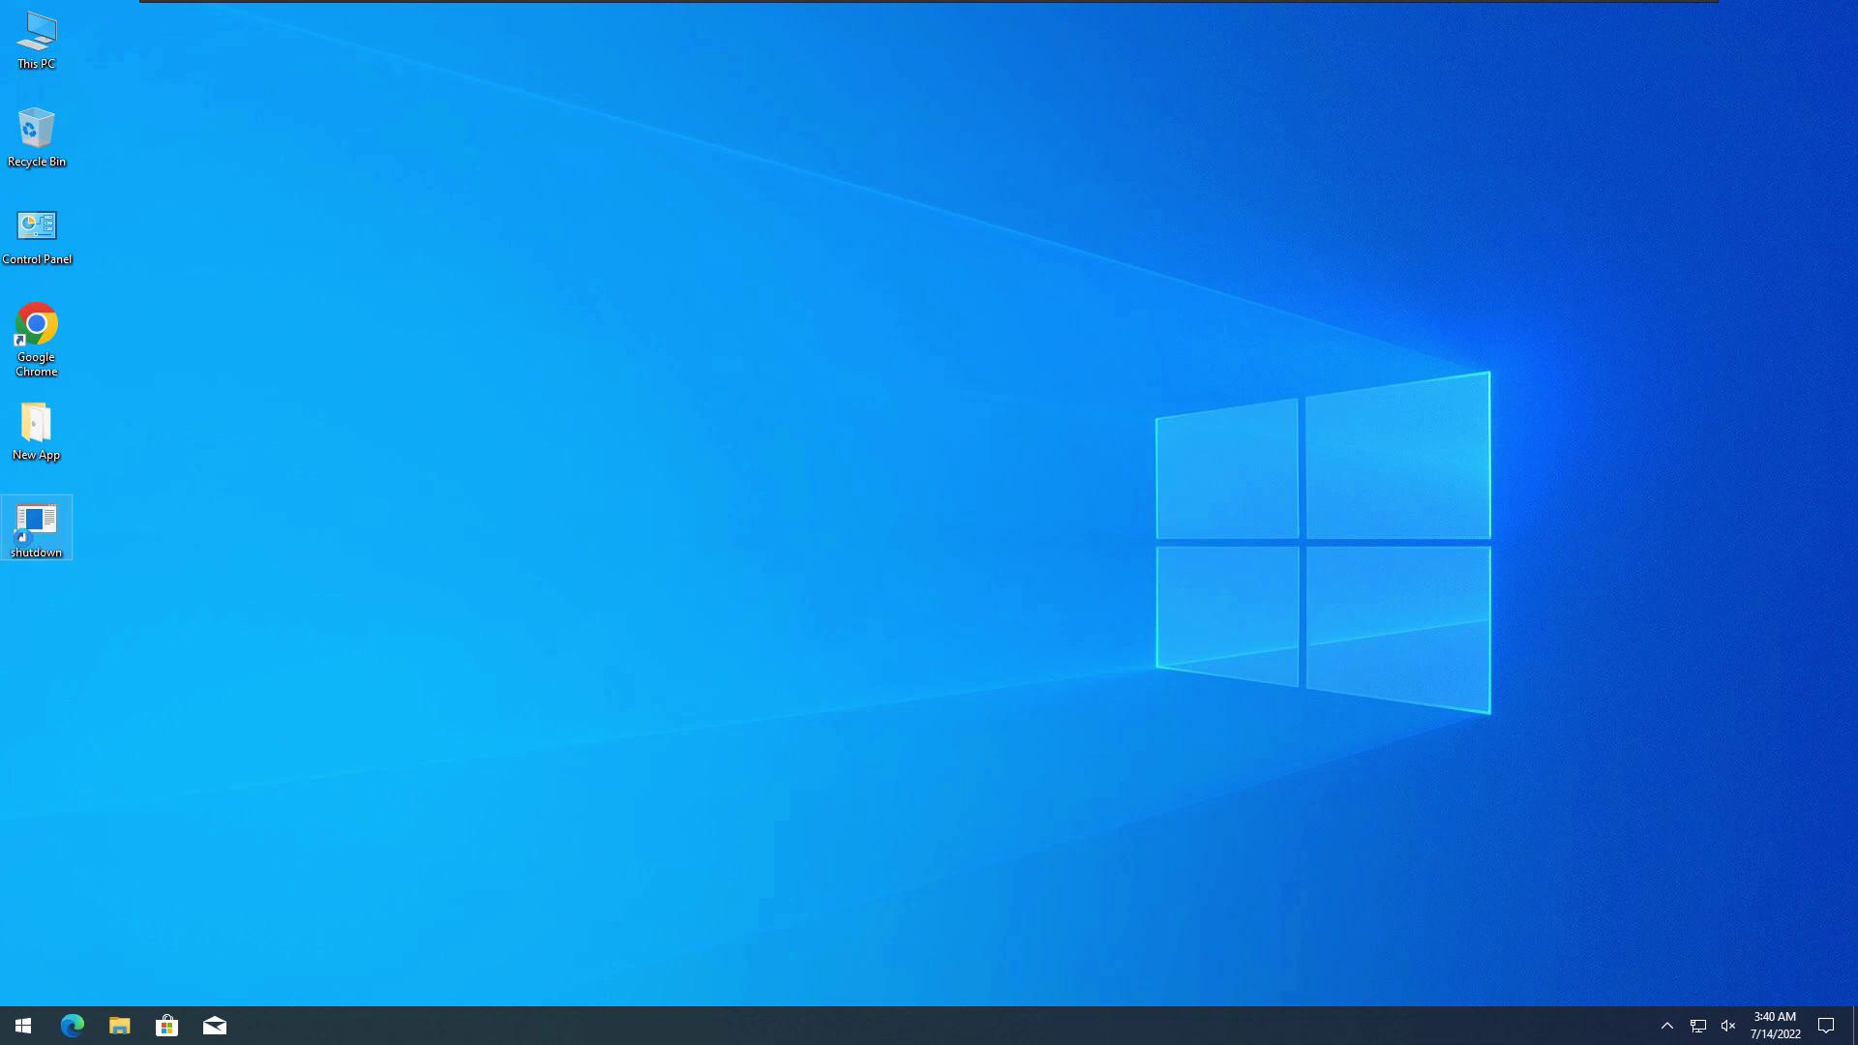
key("shift+F10")
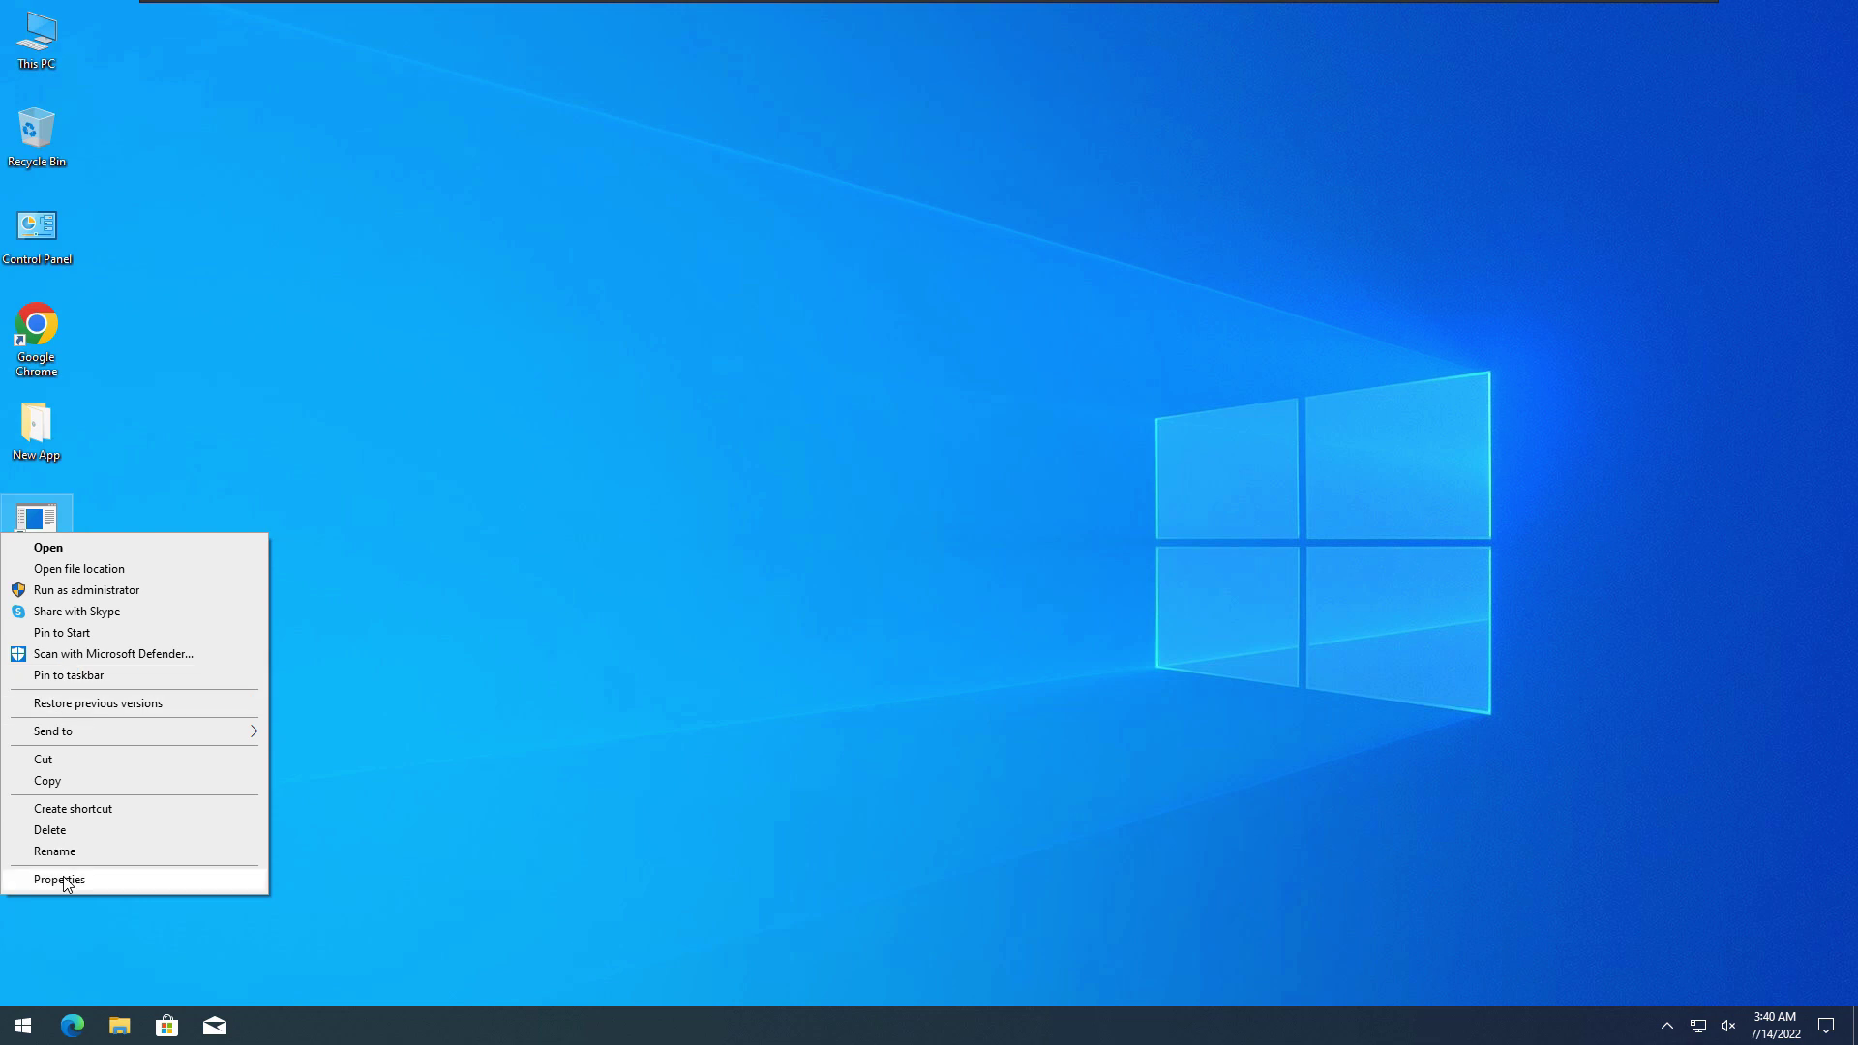
left_click(63, 877)
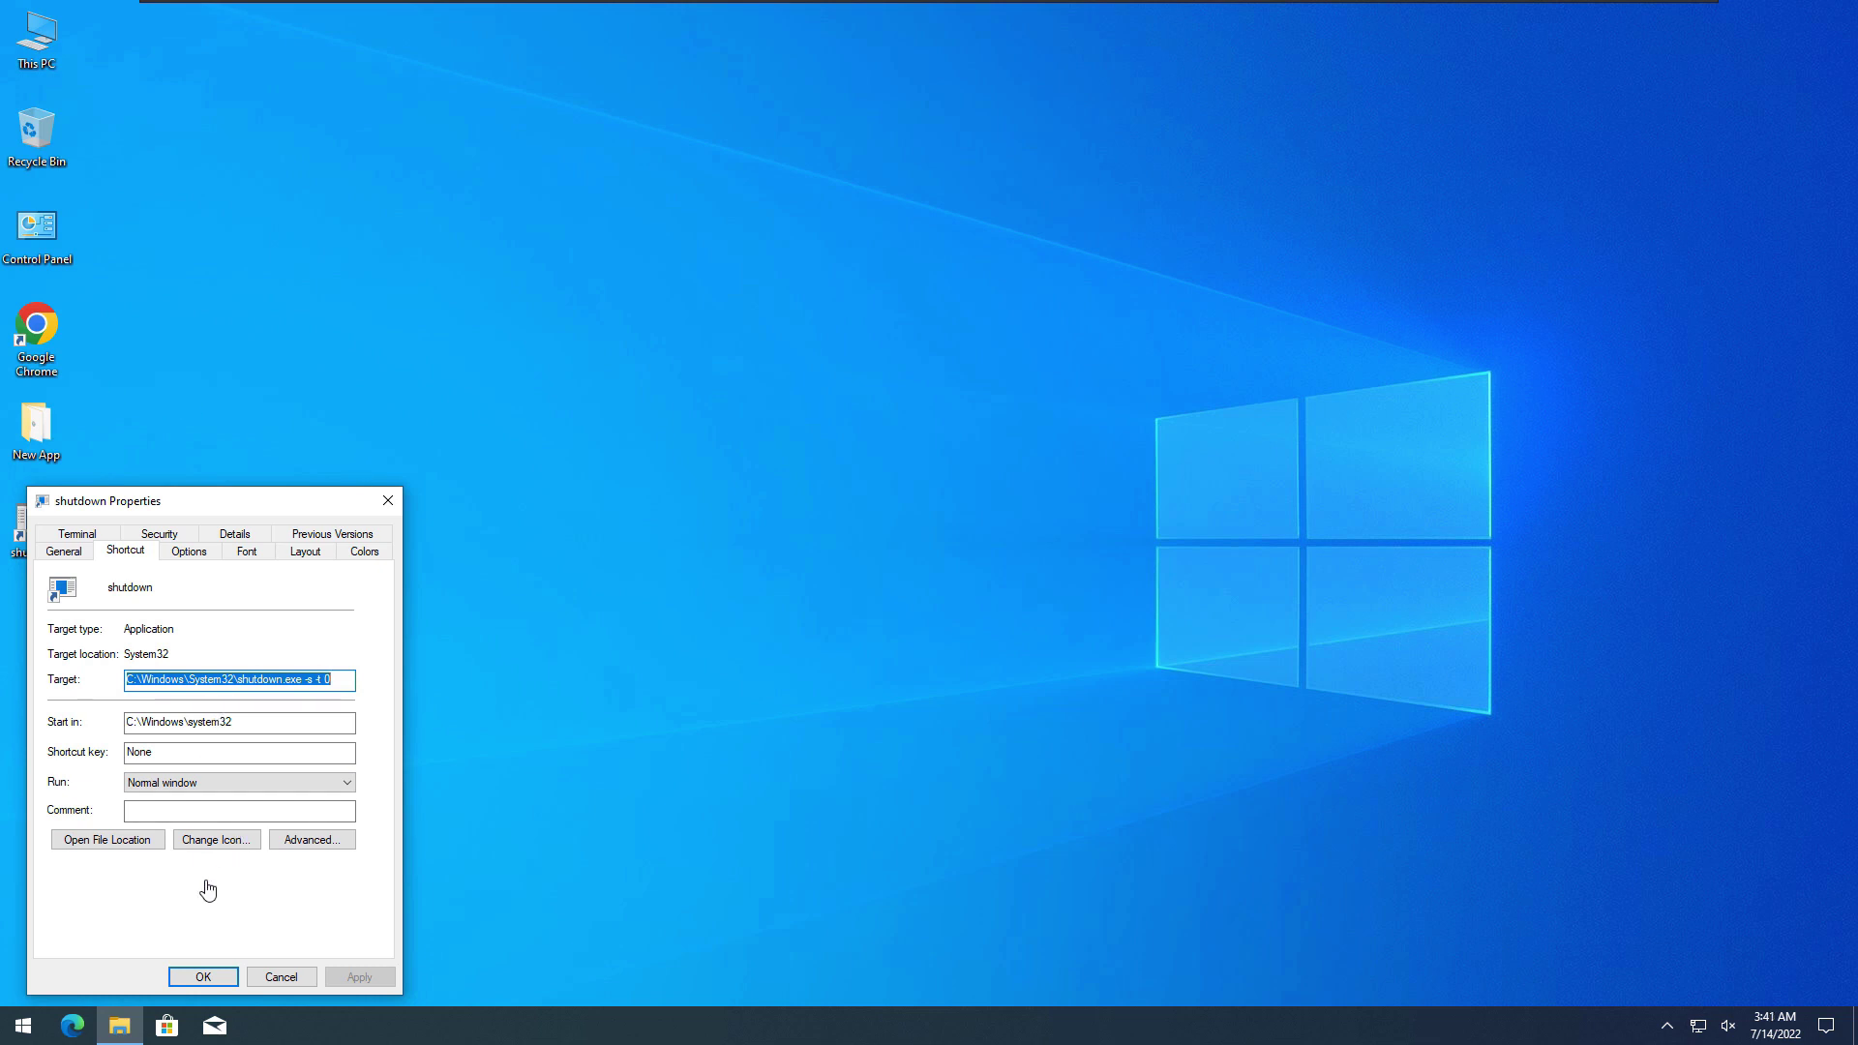
left_click(215, 849)
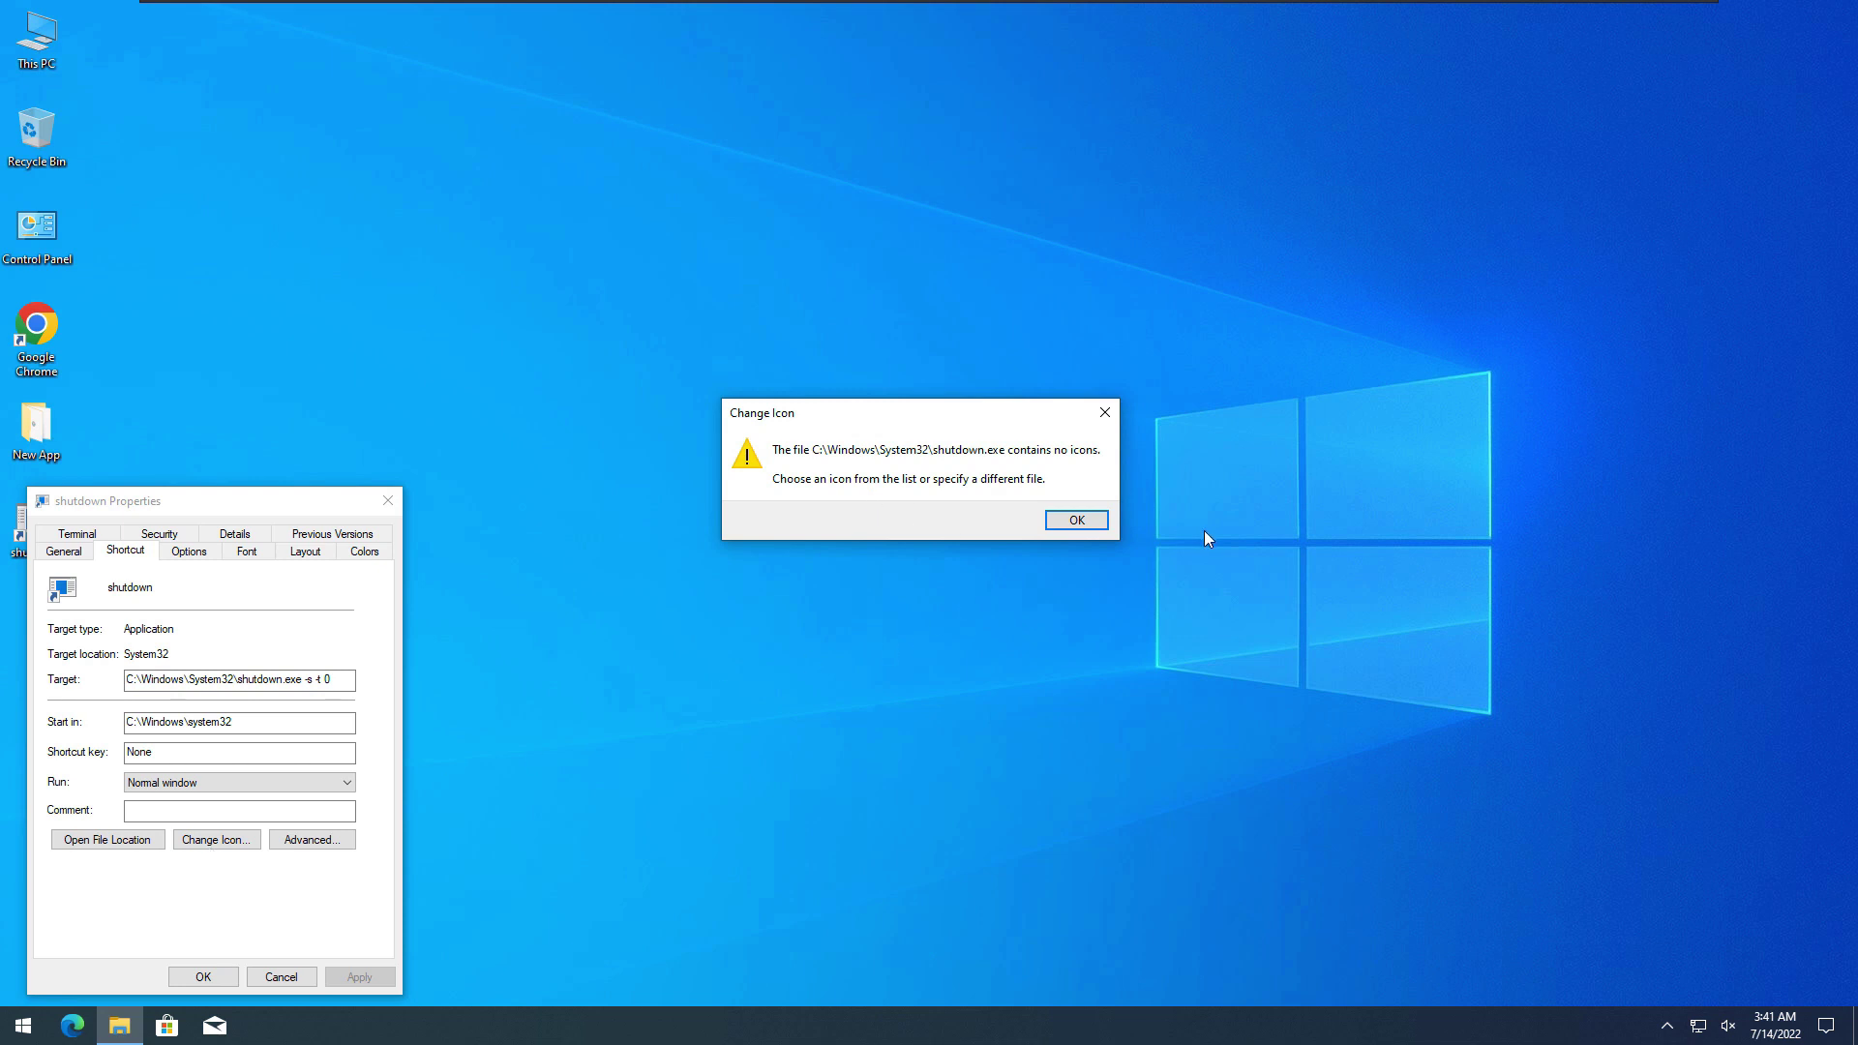
left_click(1075, 523)
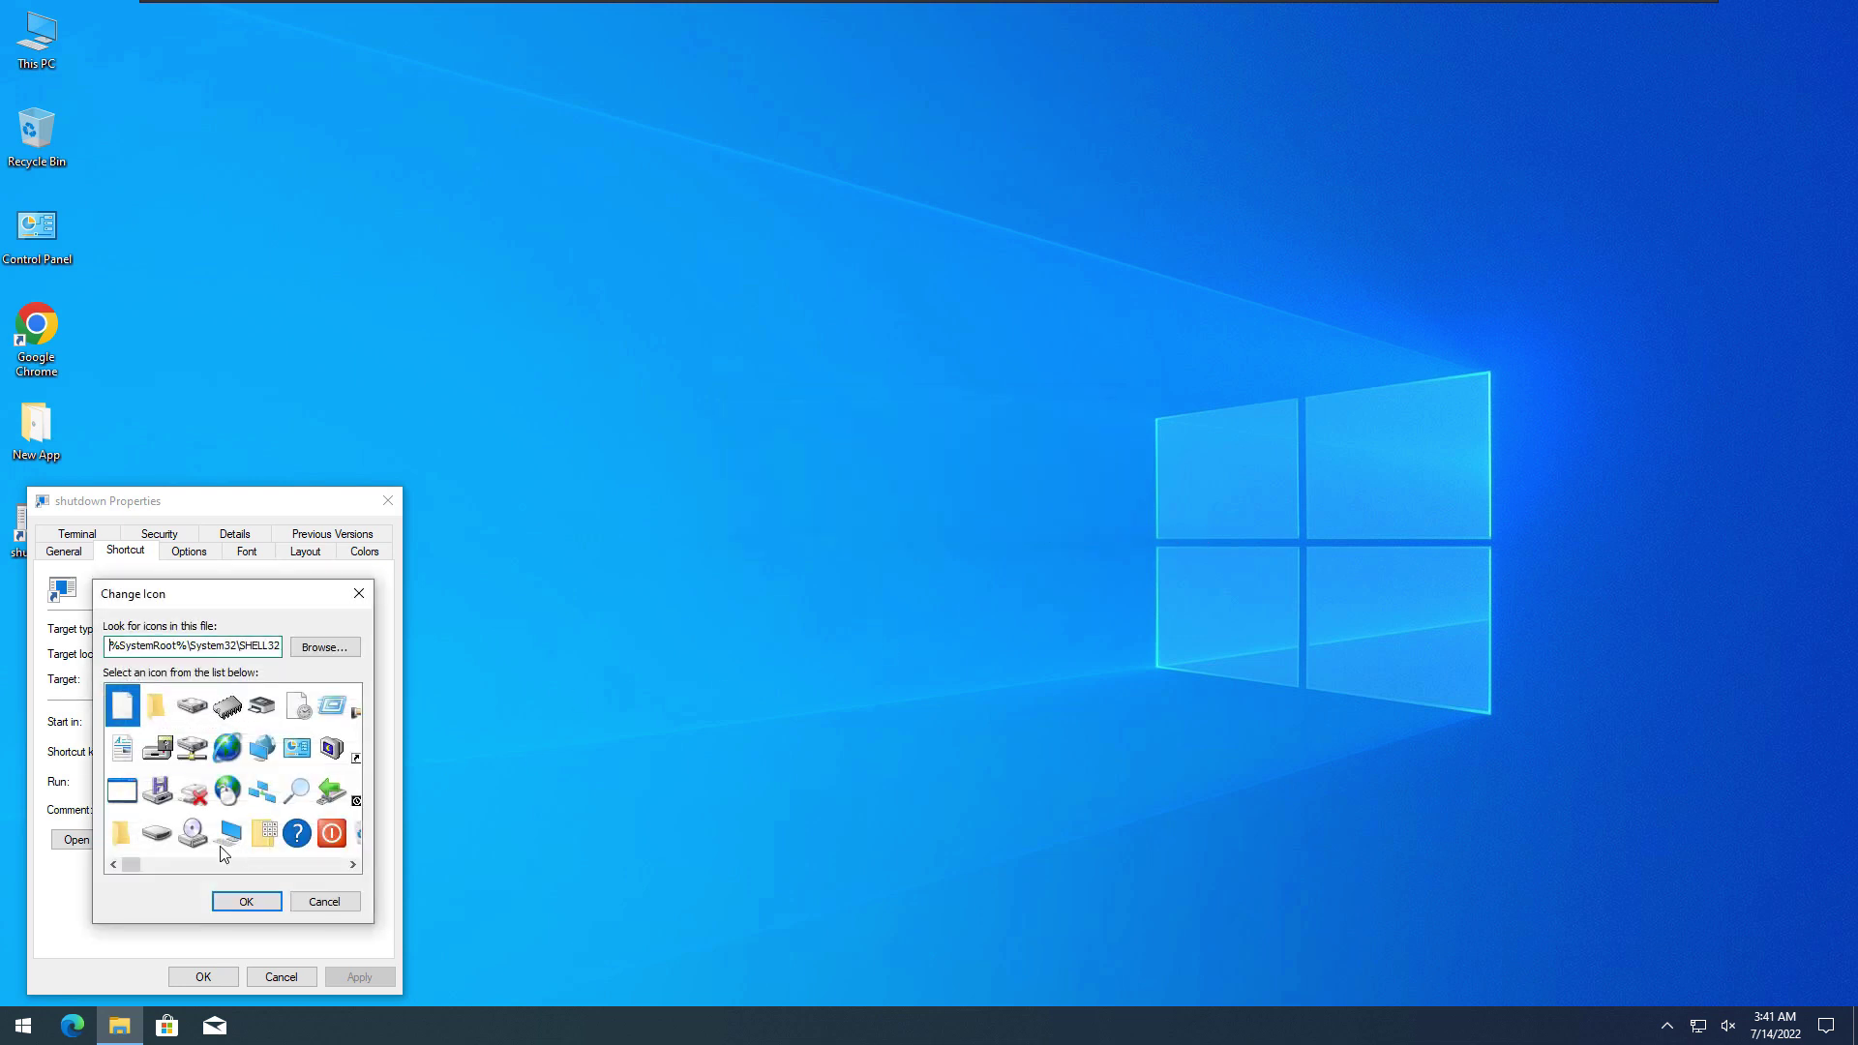
left_click(337, 836)
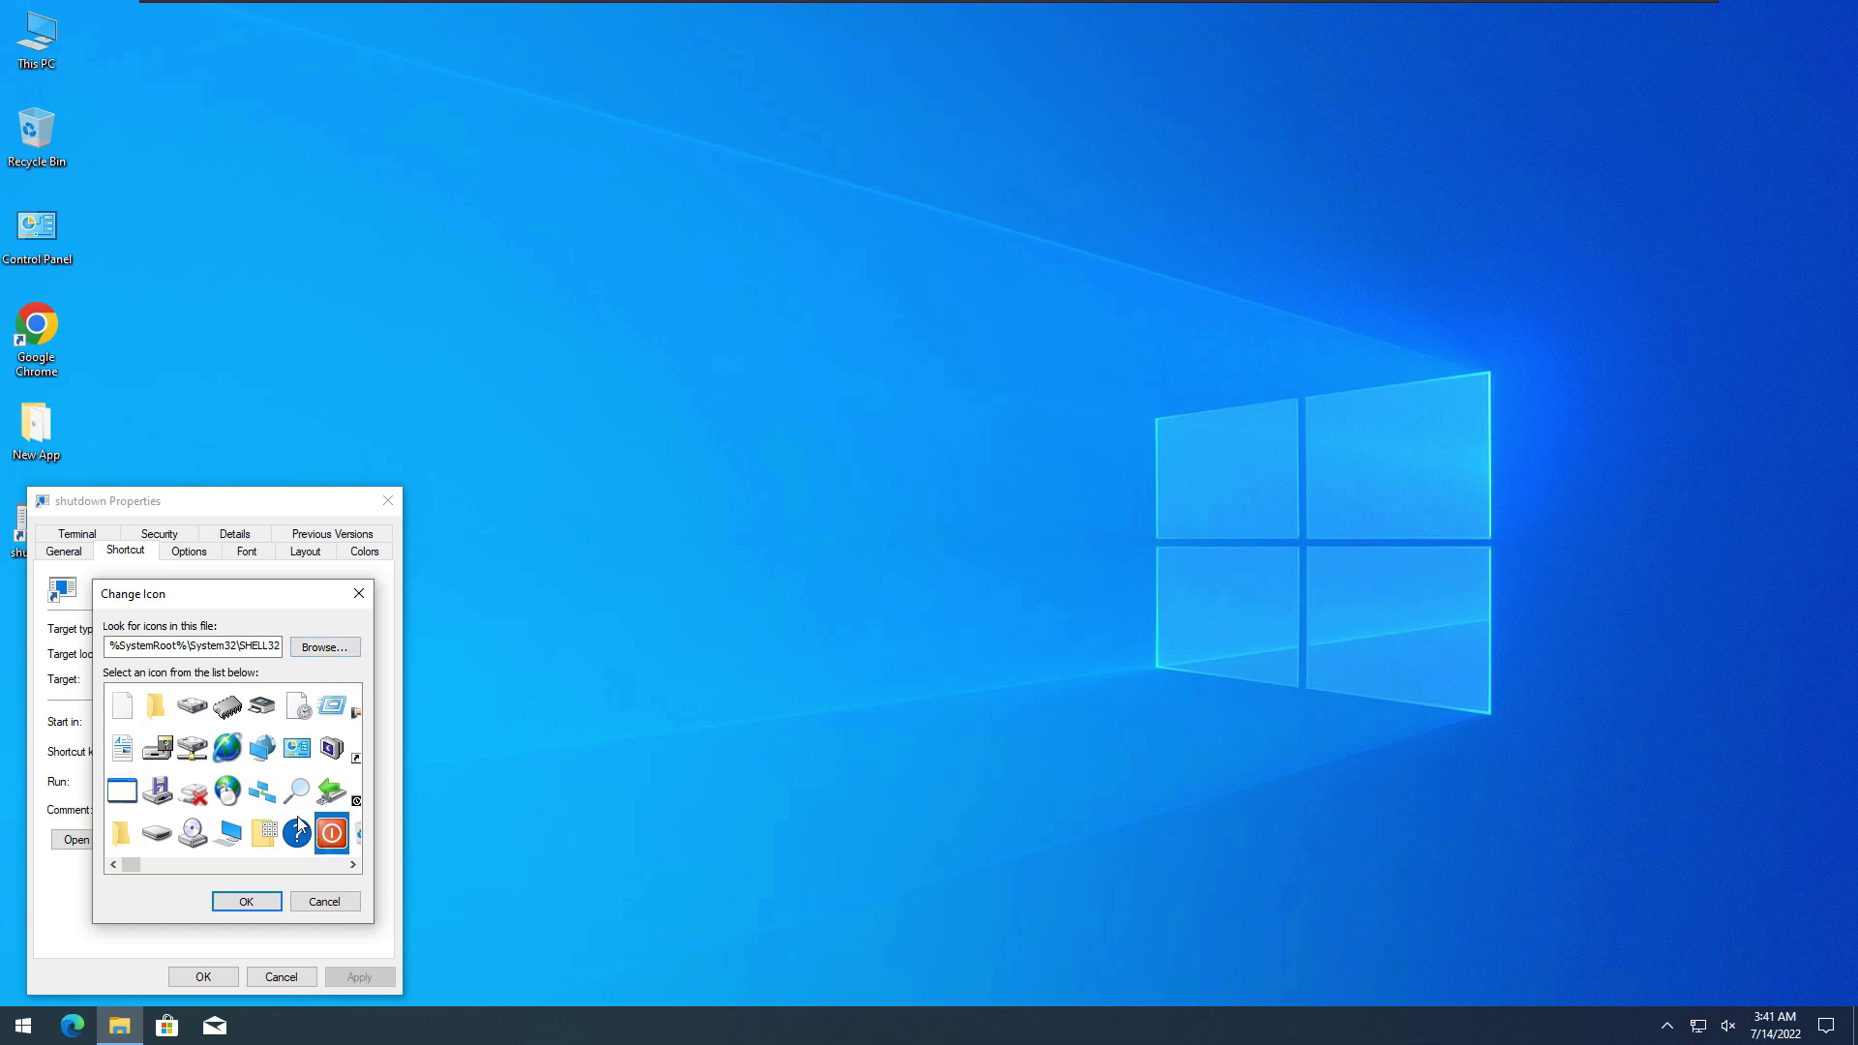
left_click(246, 902)
left_click(362, 977)
left_click(203, 976)
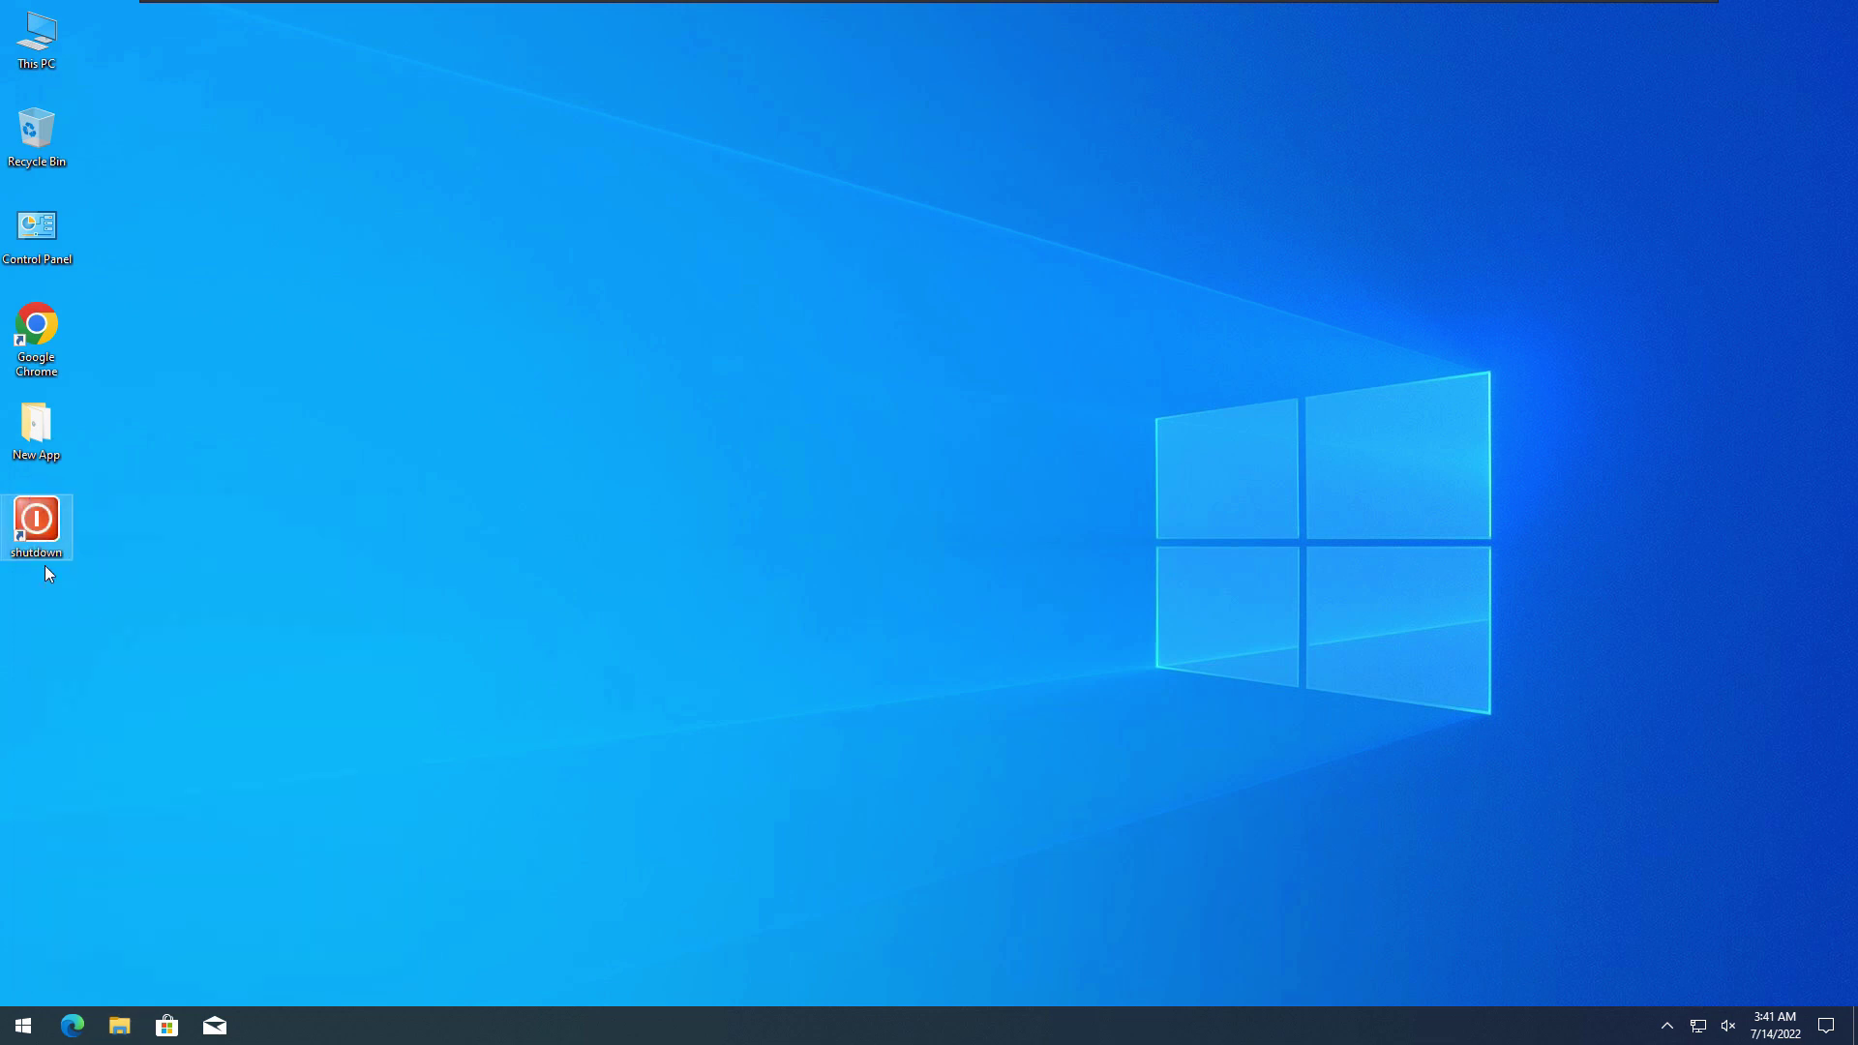
Pin the shutdown shortcut to the taskbar and delete its copy from the desktop.
right_click(34, 524)
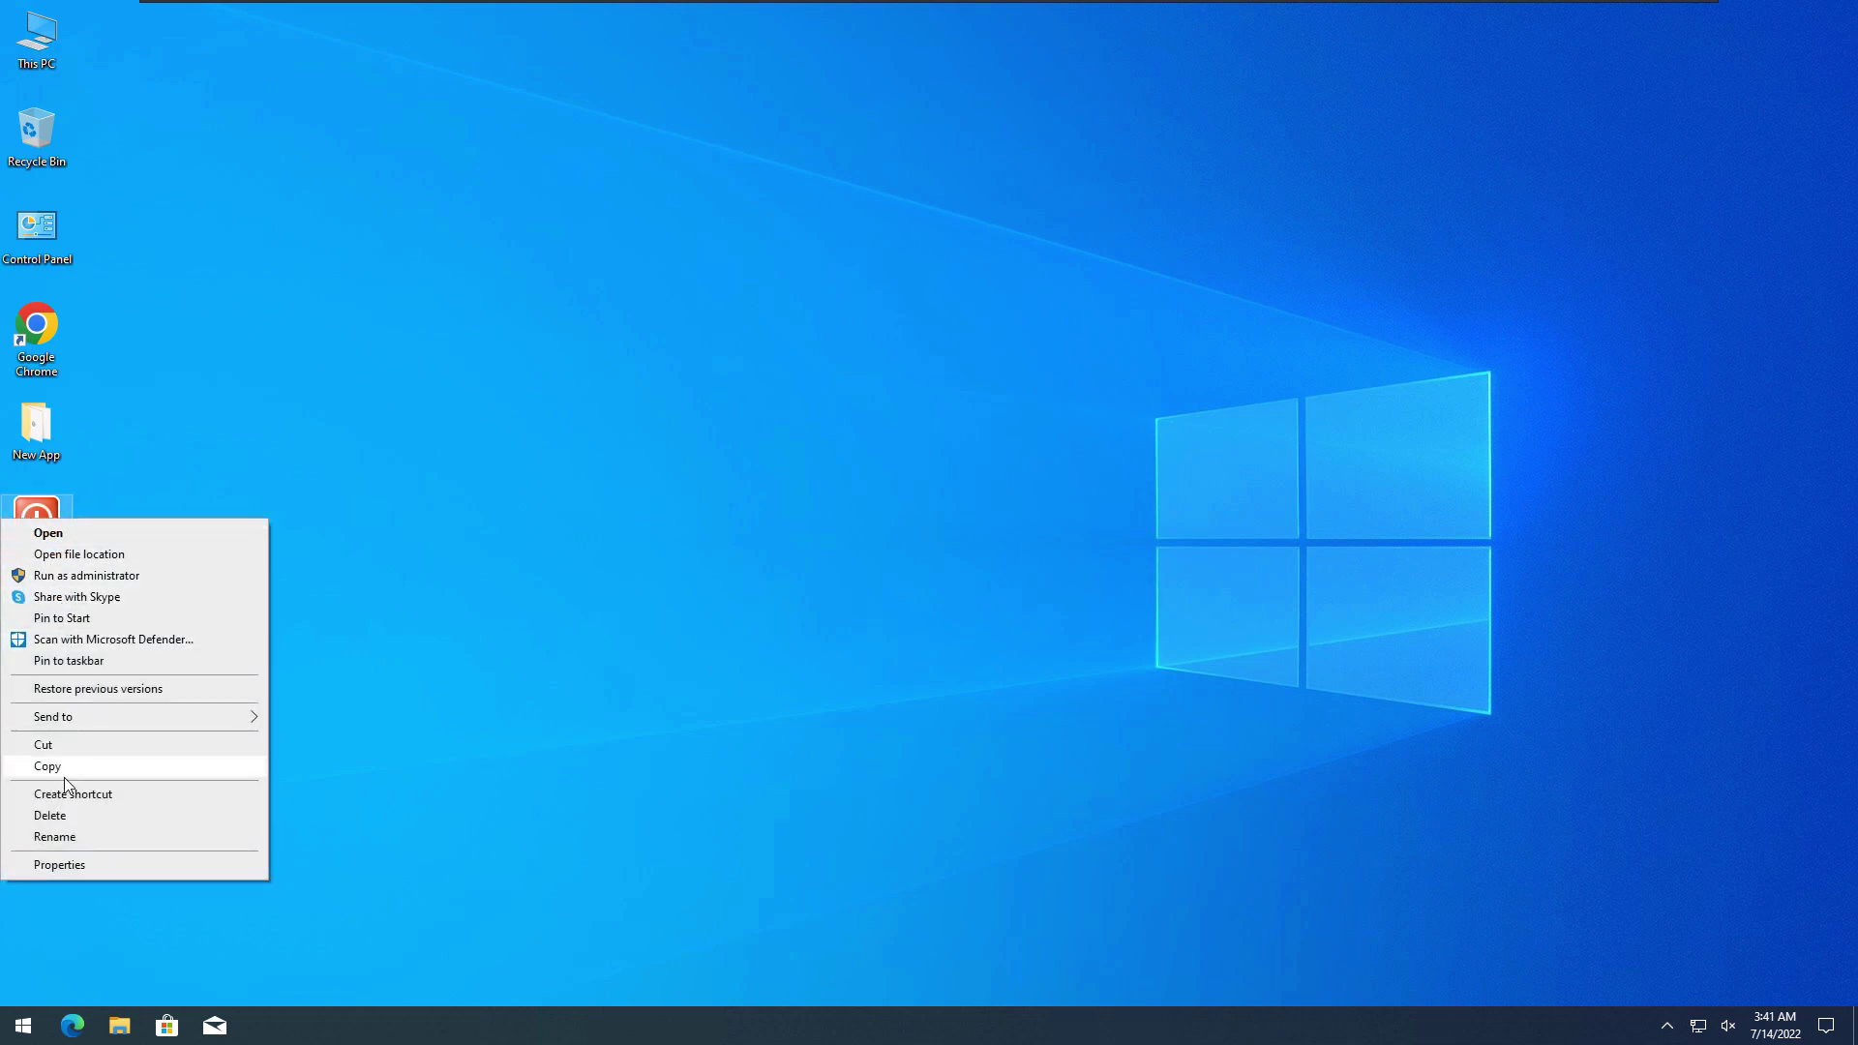
left_click(64, 660)
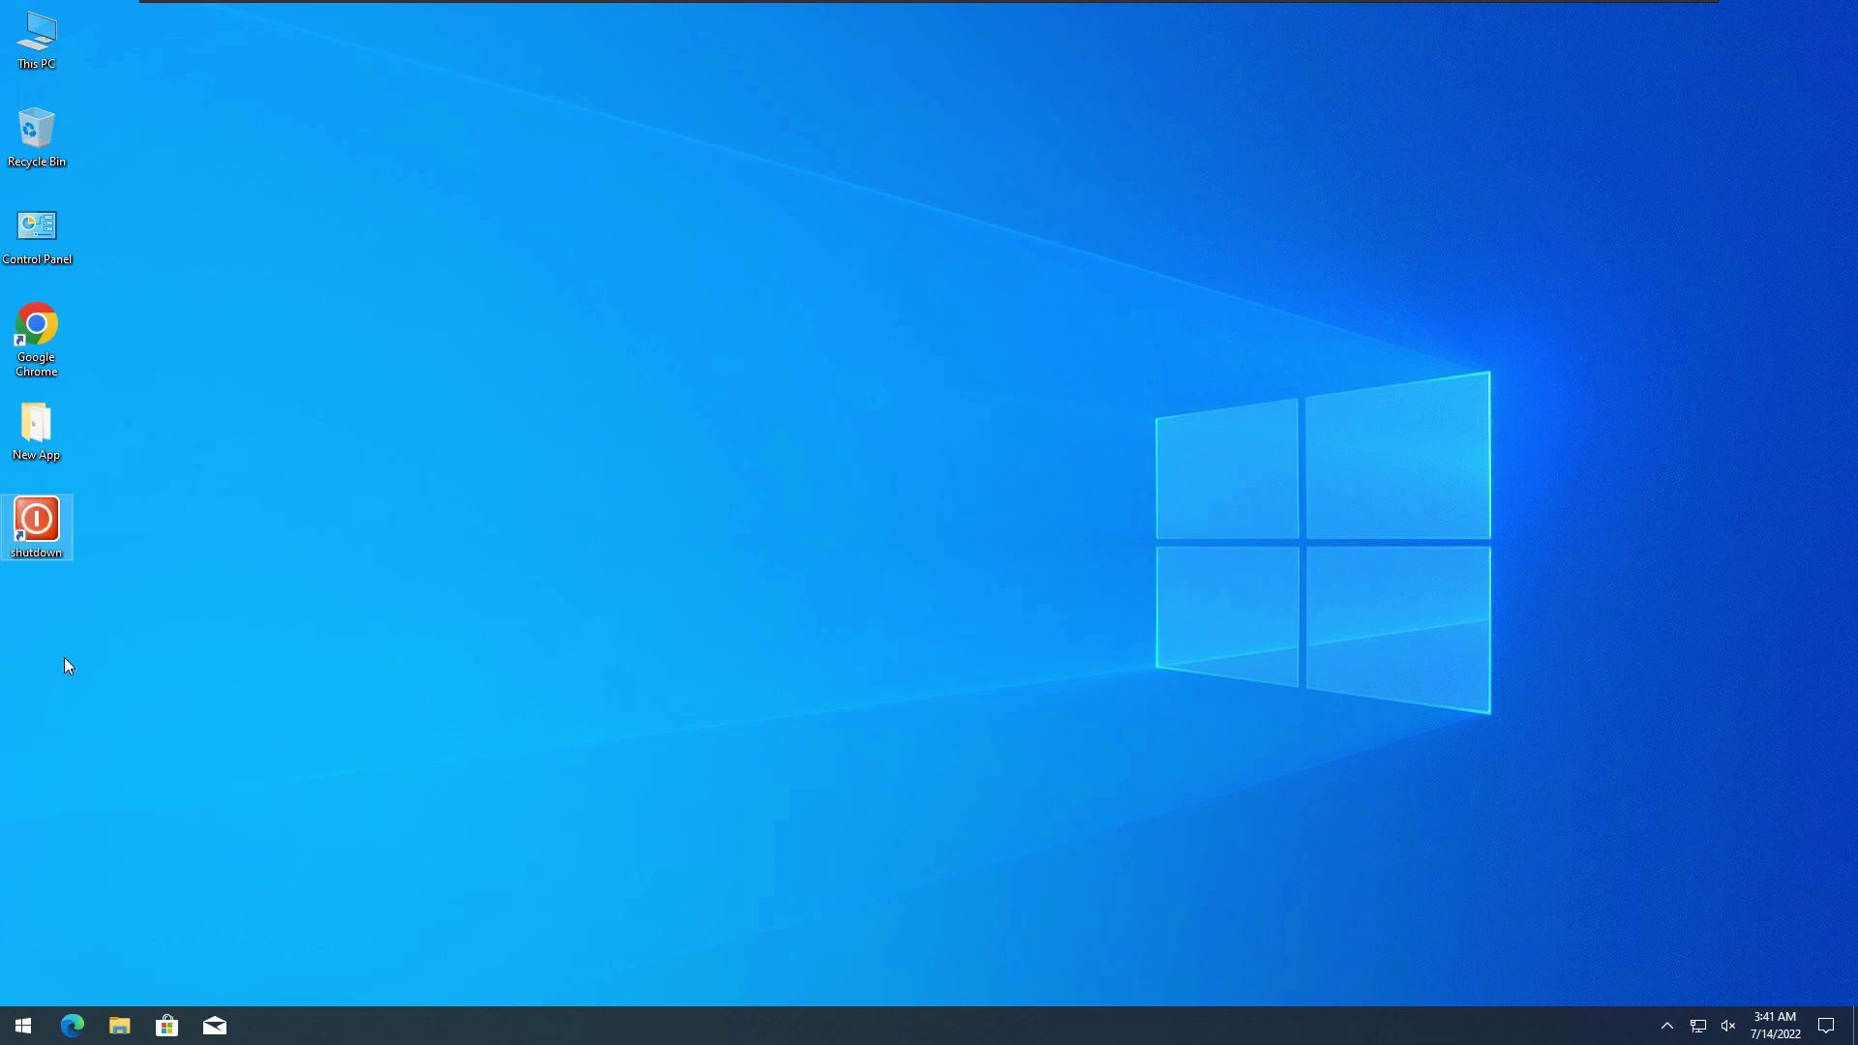
left_click_drag(104, 635, 26, 513)
key("Delete")
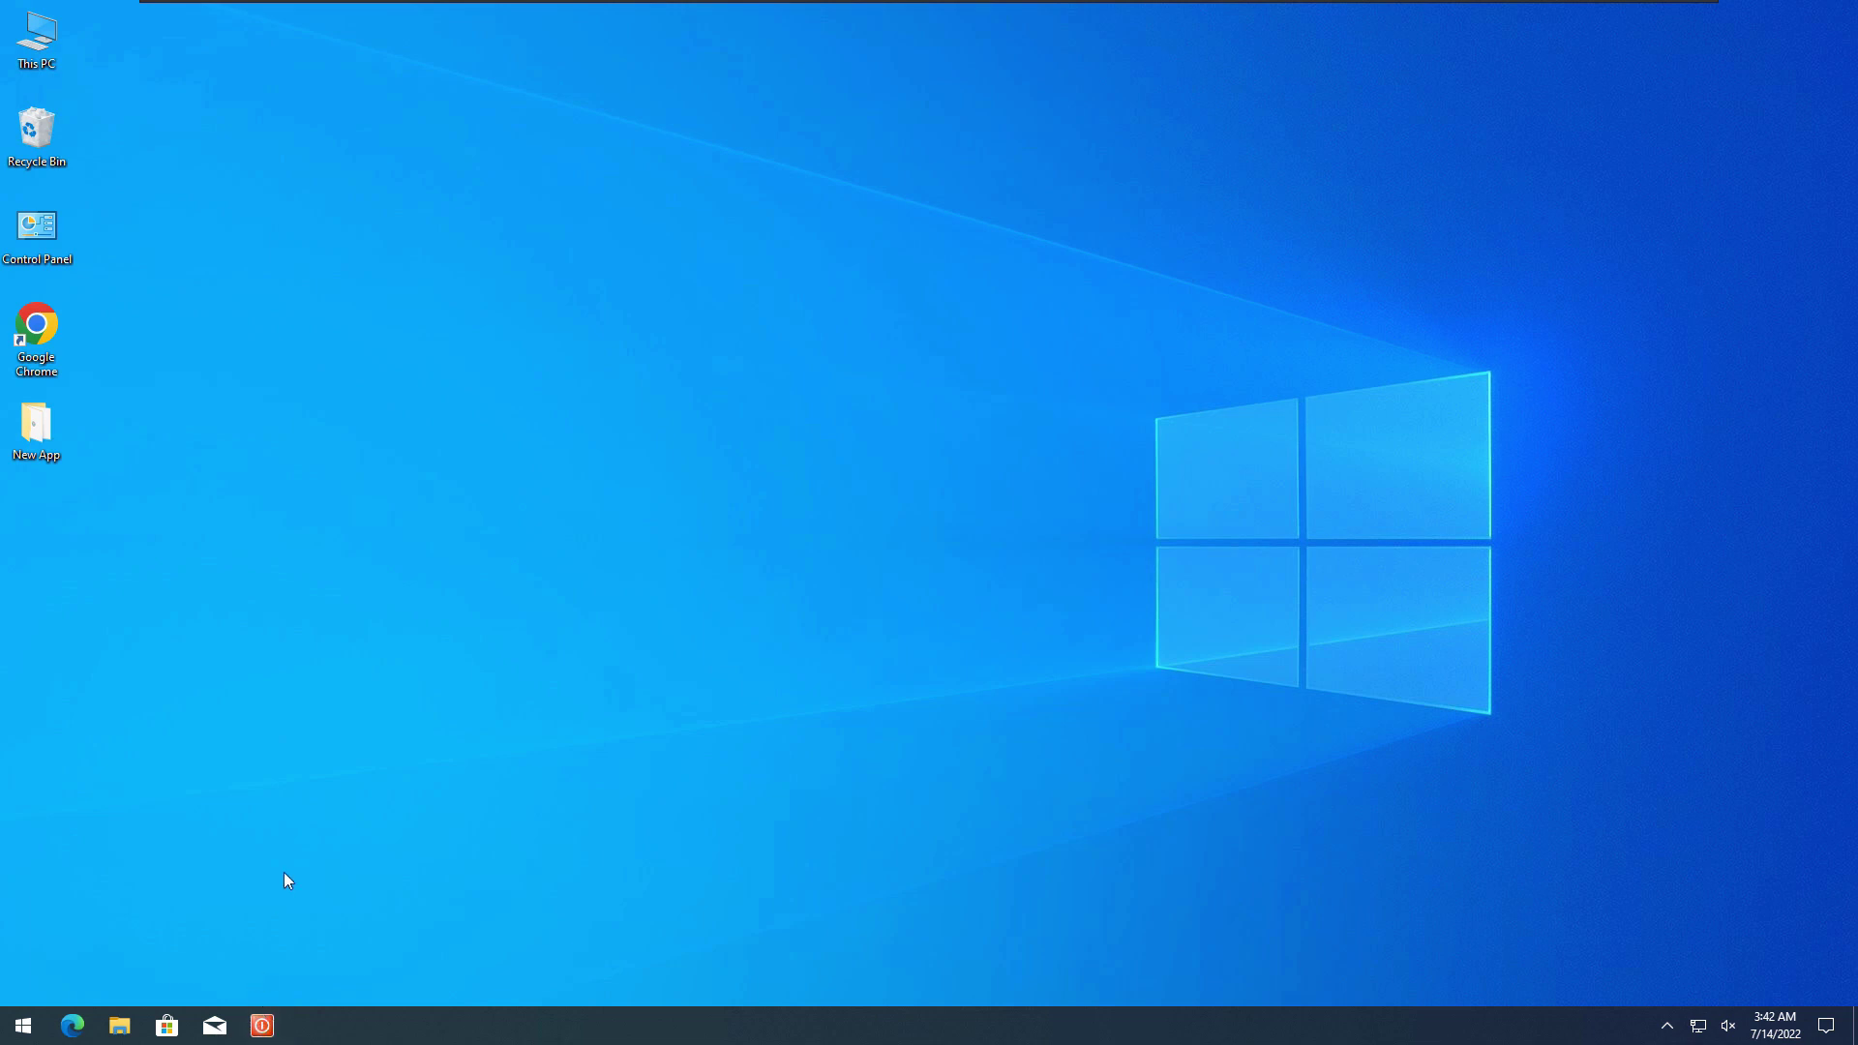
Create a desktop shortcut for "shutdown -r -t 0" named Restart.
right_click(571, 546)
mouse_move(474, 697)
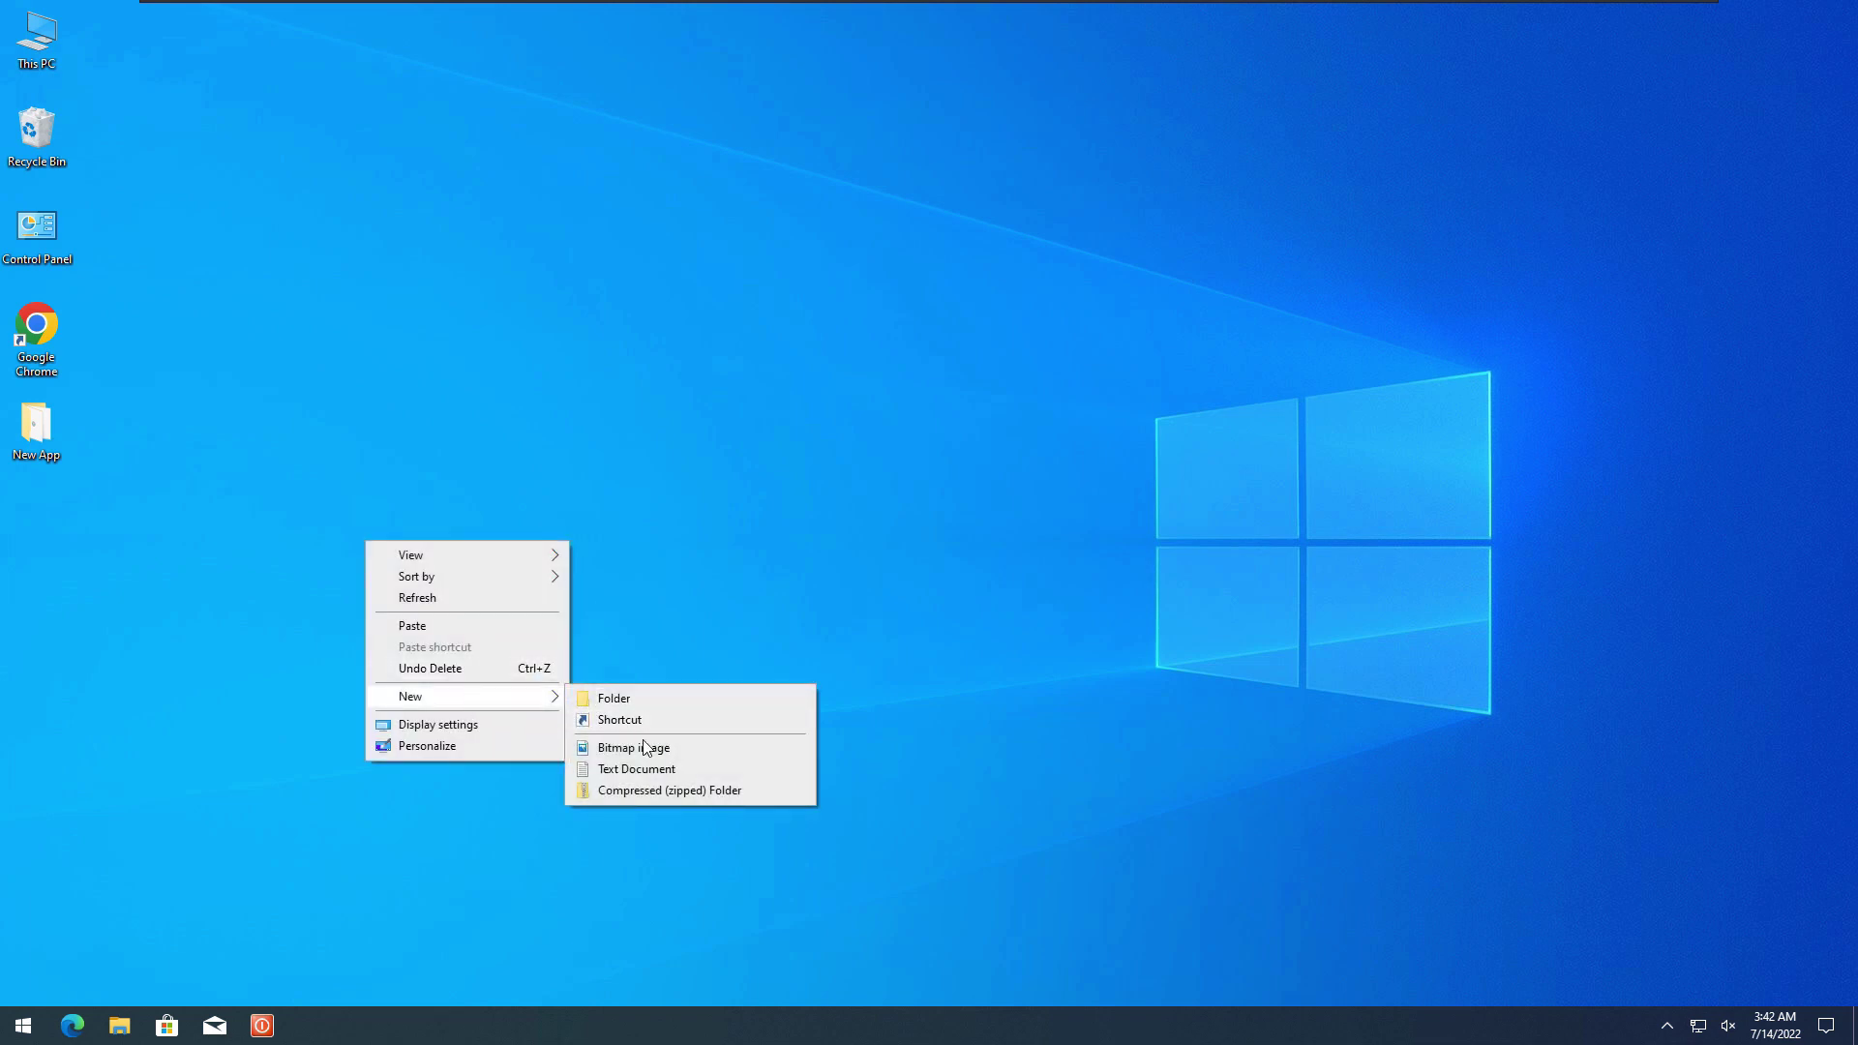
left_click(611, 720)
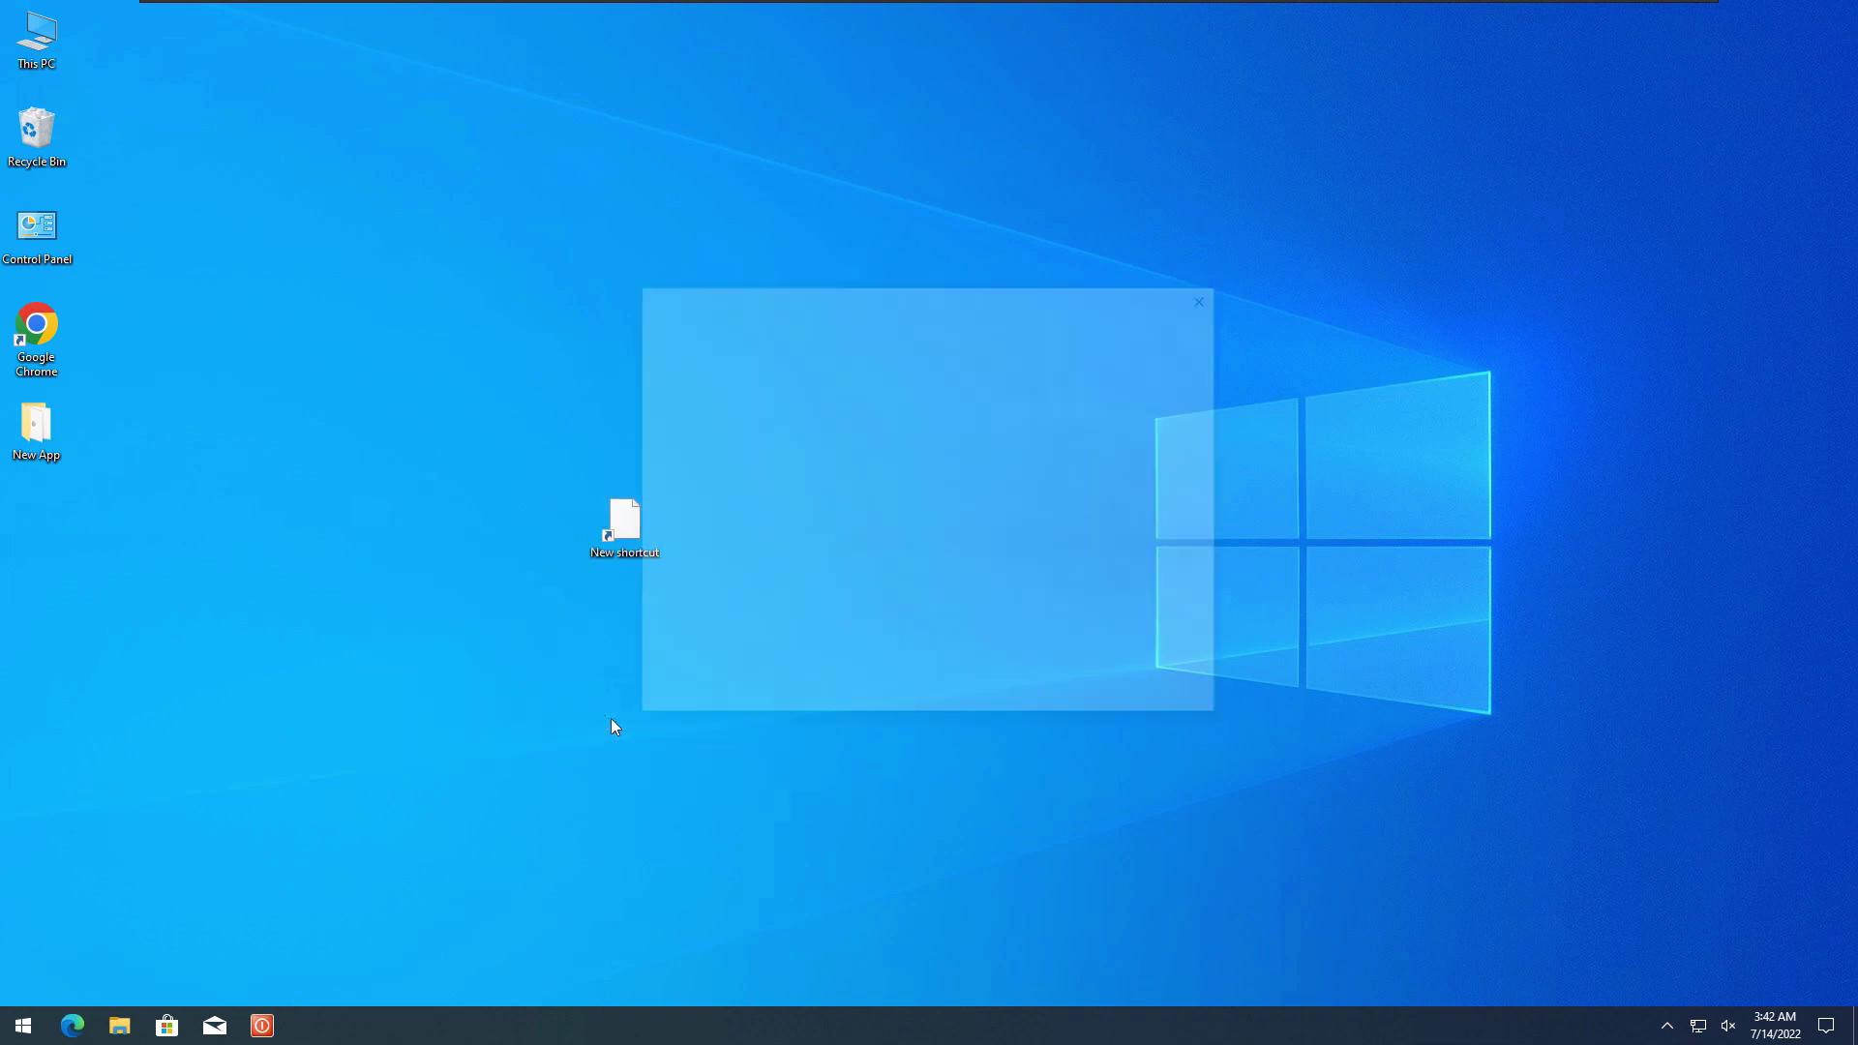
type("shutdown")
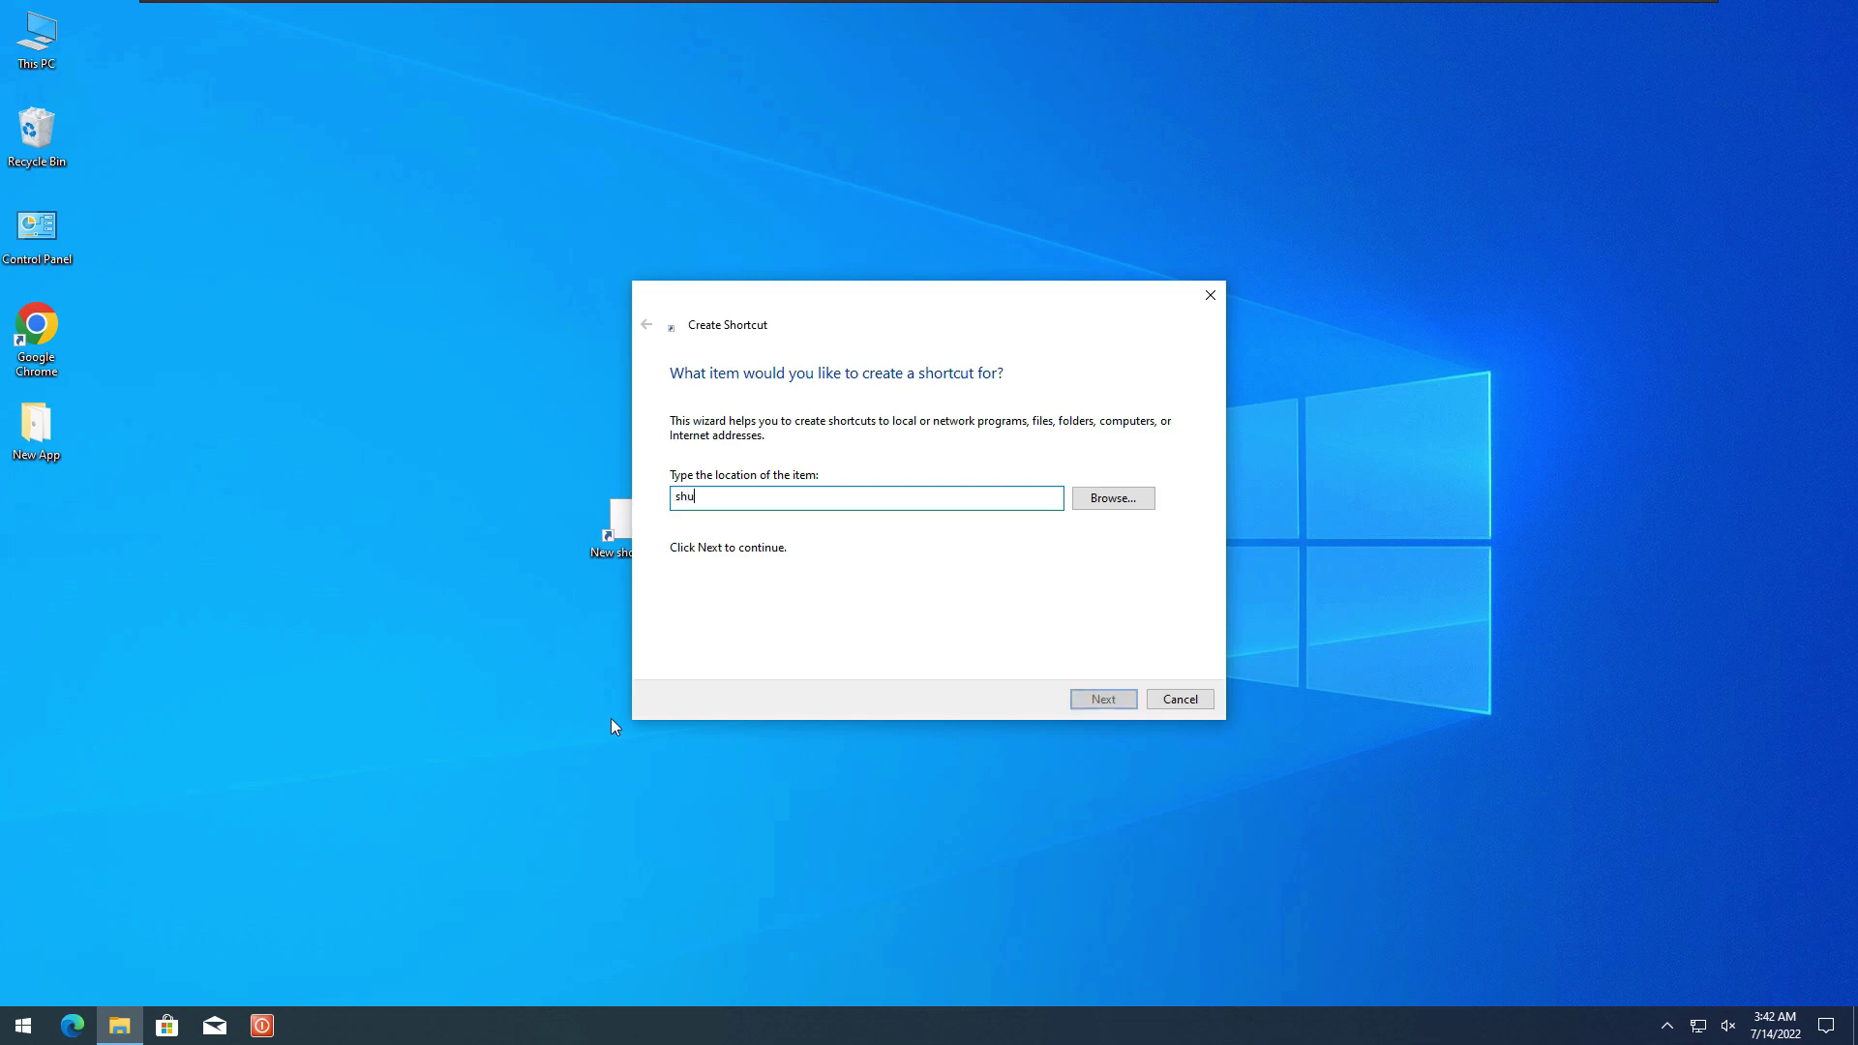
type(" -r -t 0")
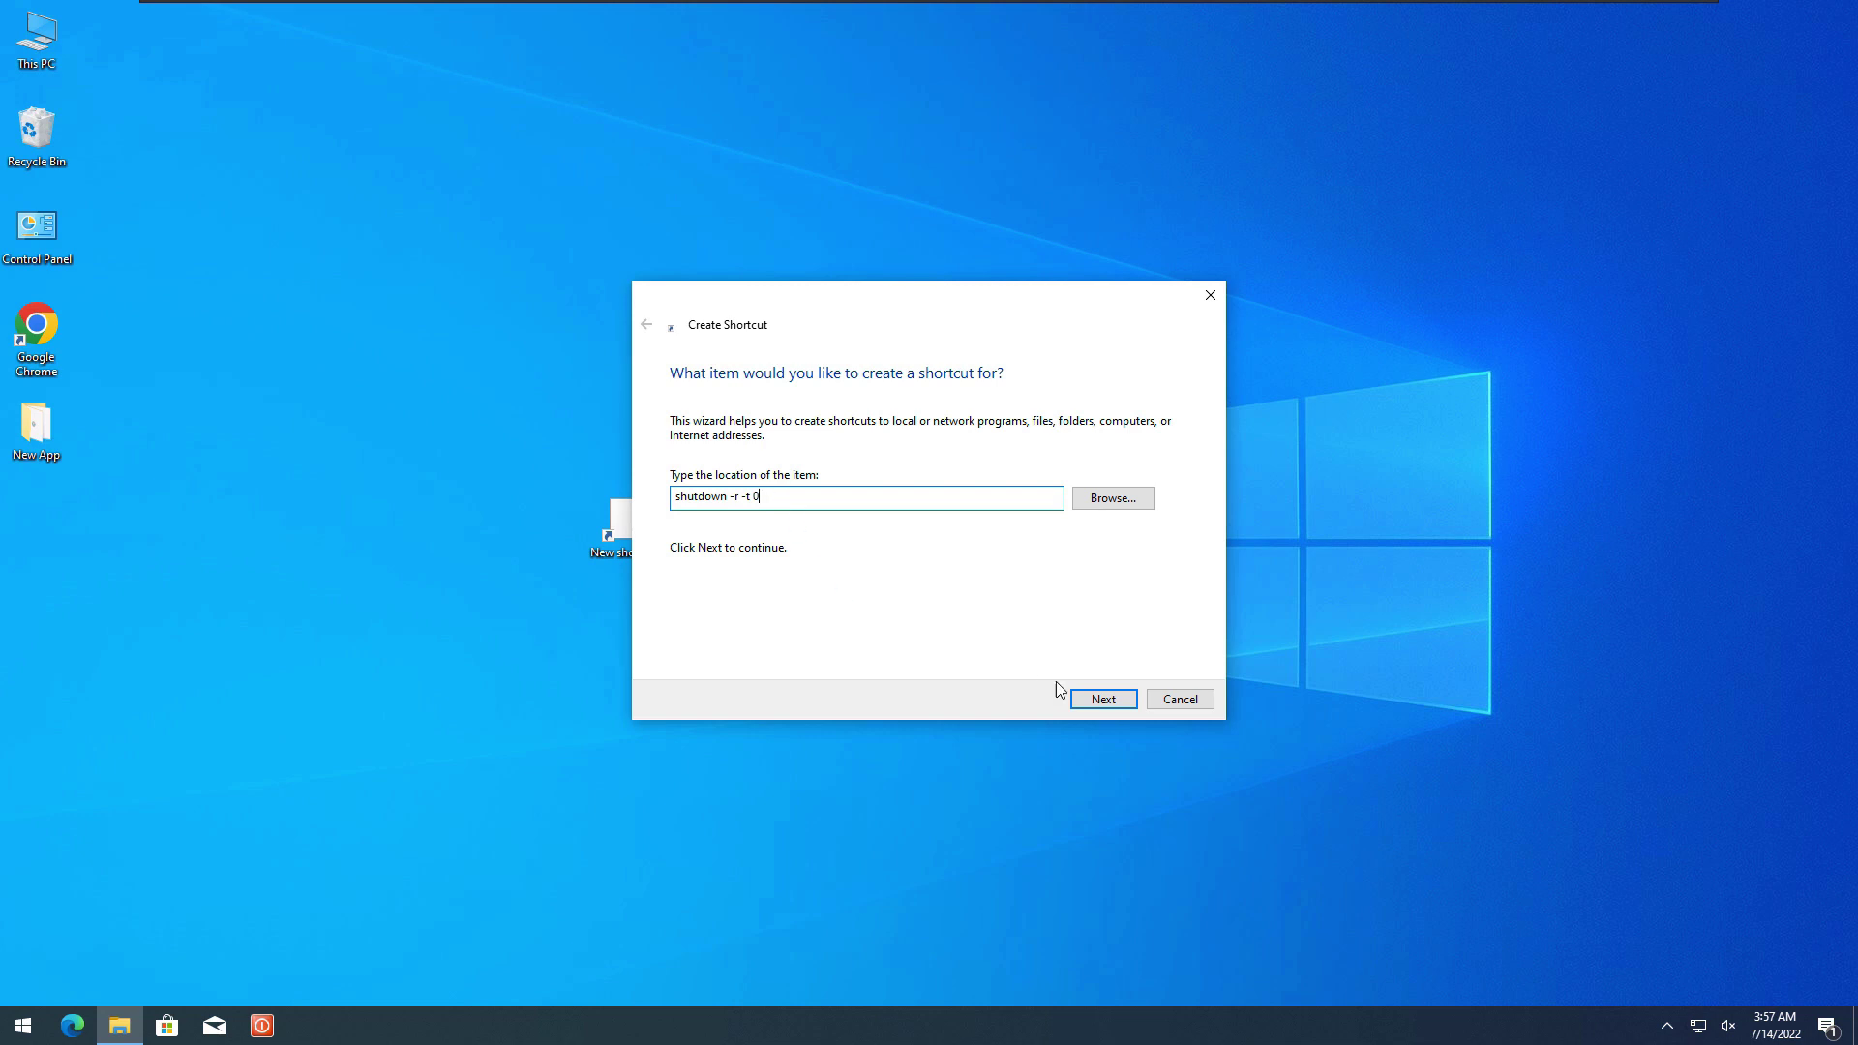
left_click(1101, 694)
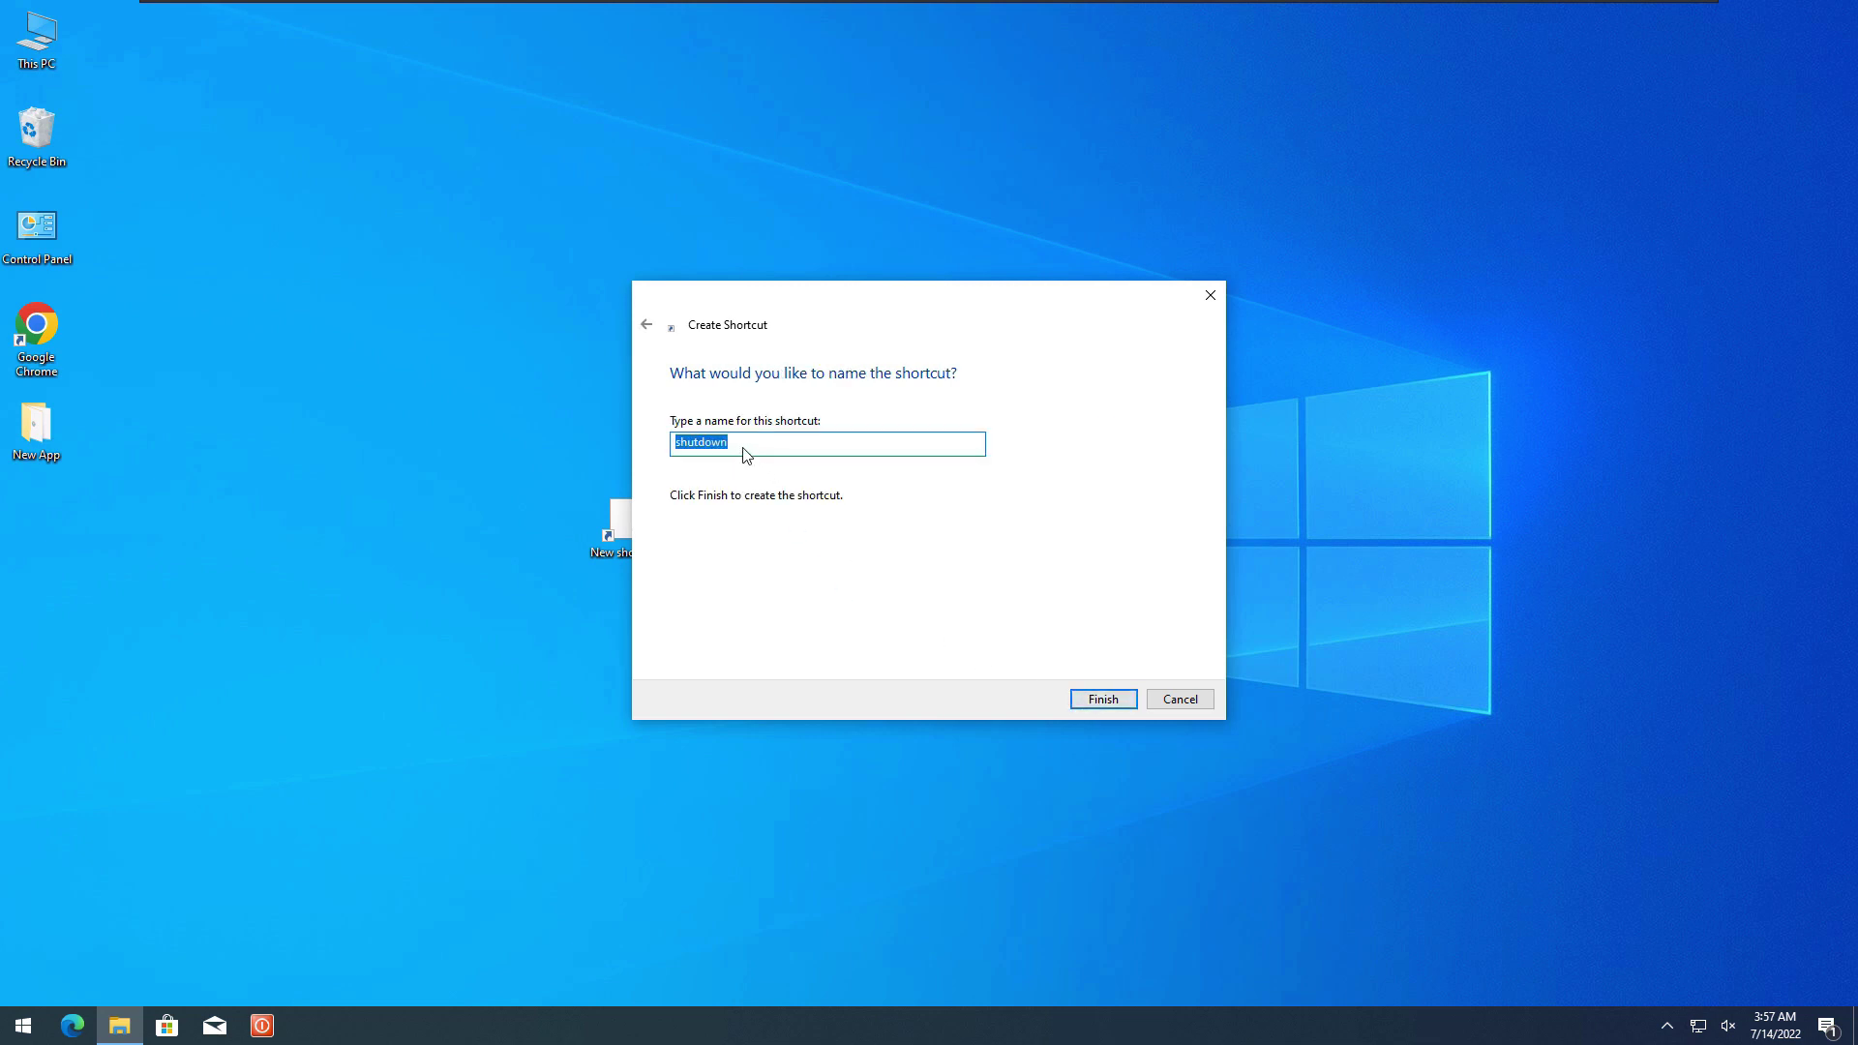
type("Restart")
left_click(1104, 701)
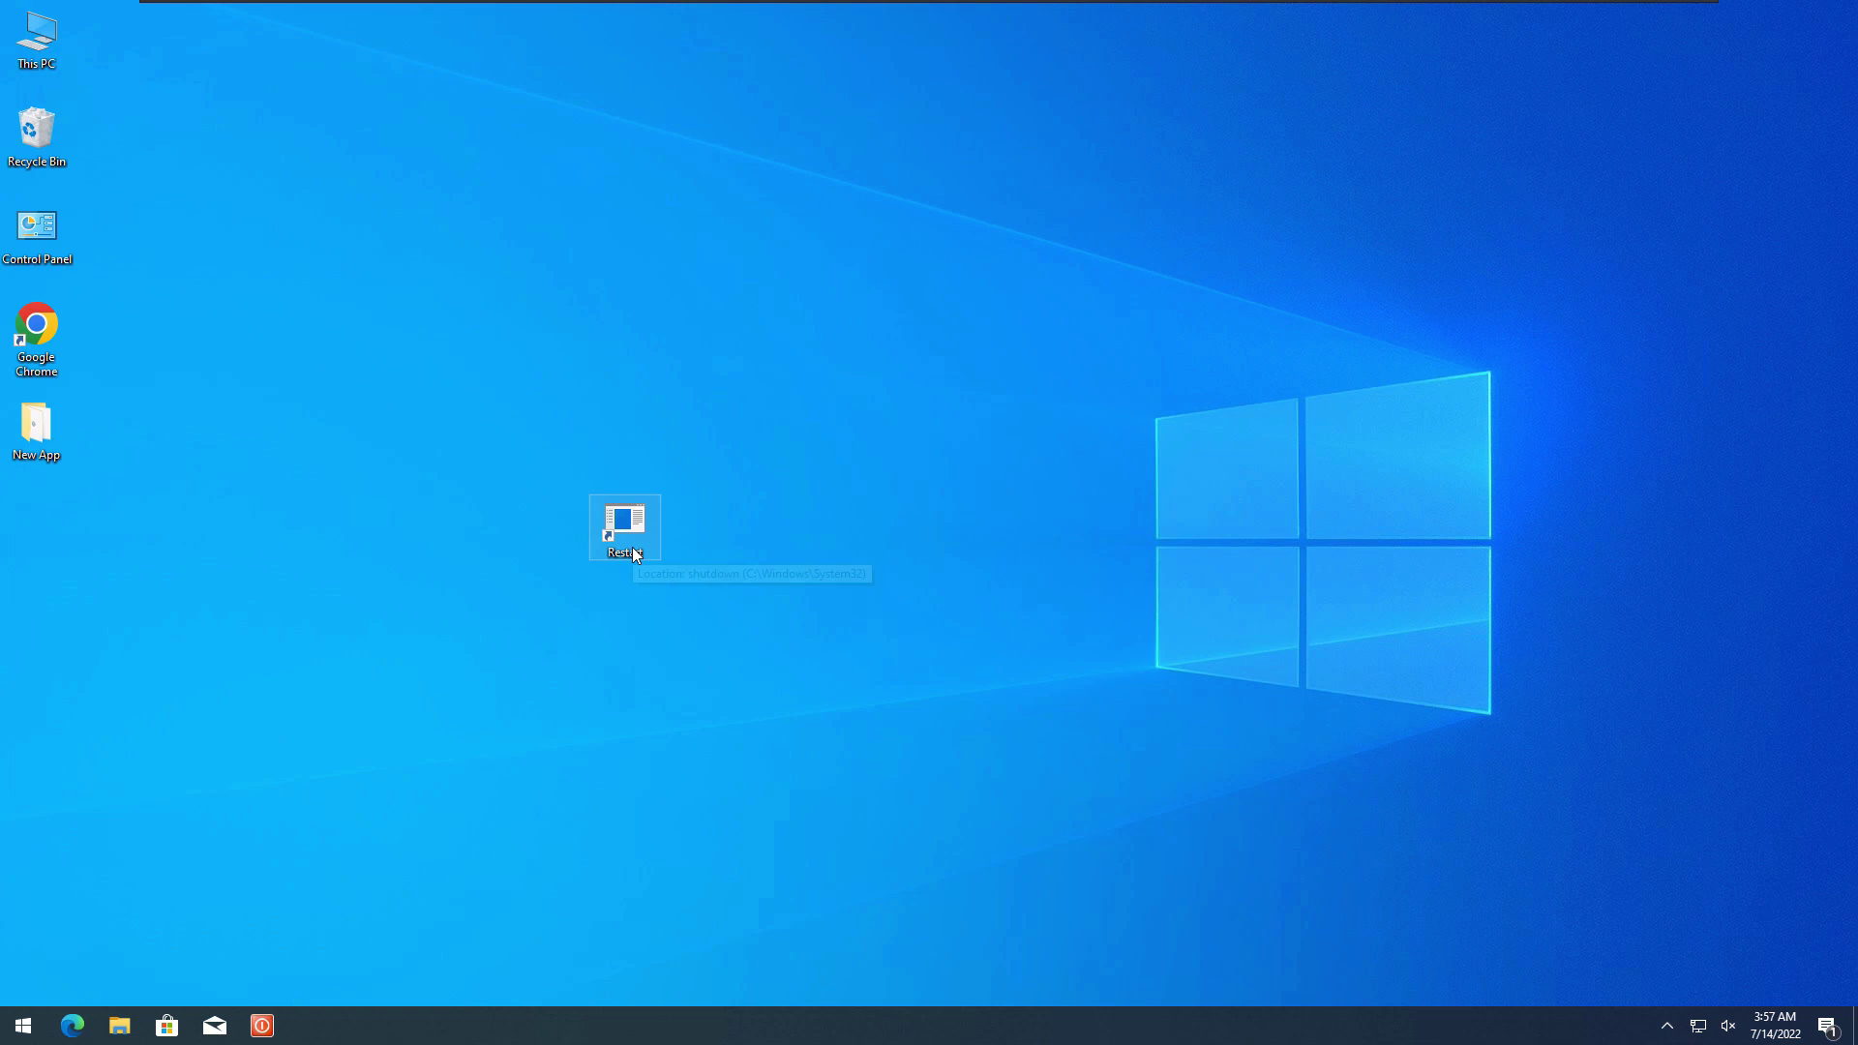
Open the icon selection in the Restart shortcut's properties.
key("shift+F10")
left_click(436, 871)
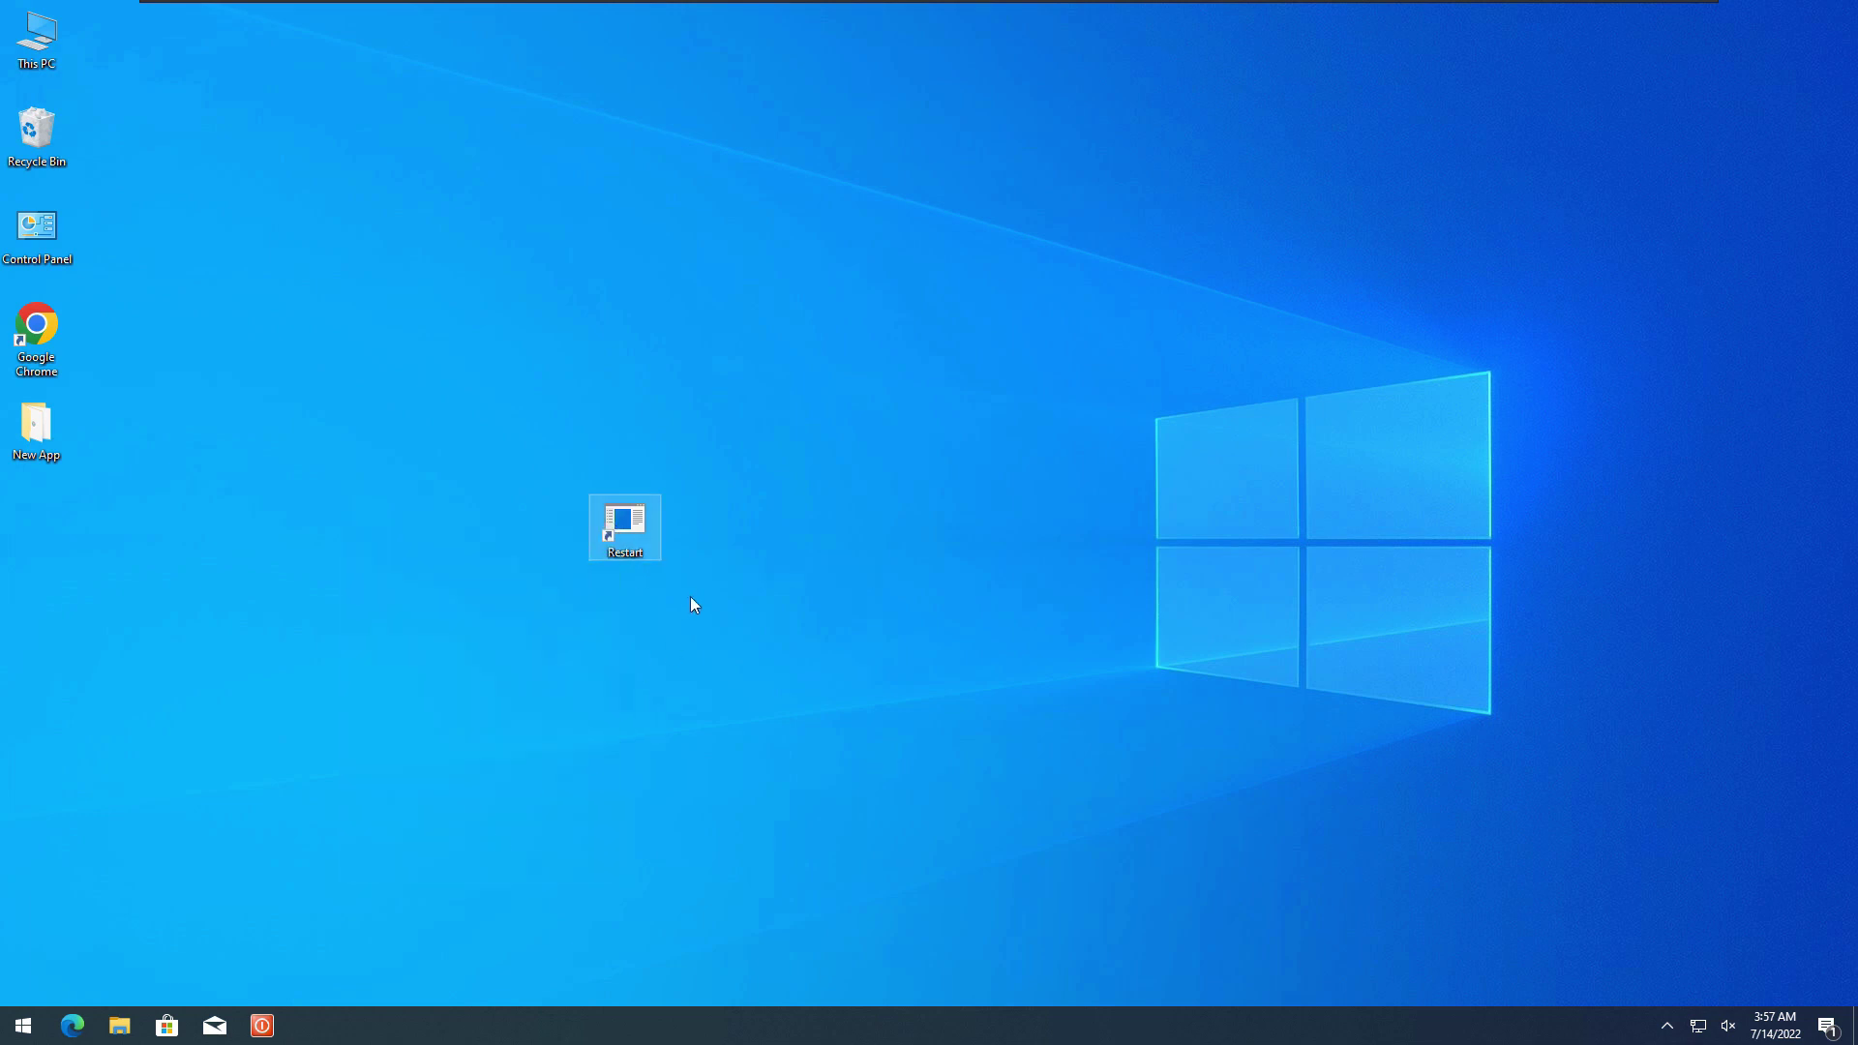
left_click(824, 841)
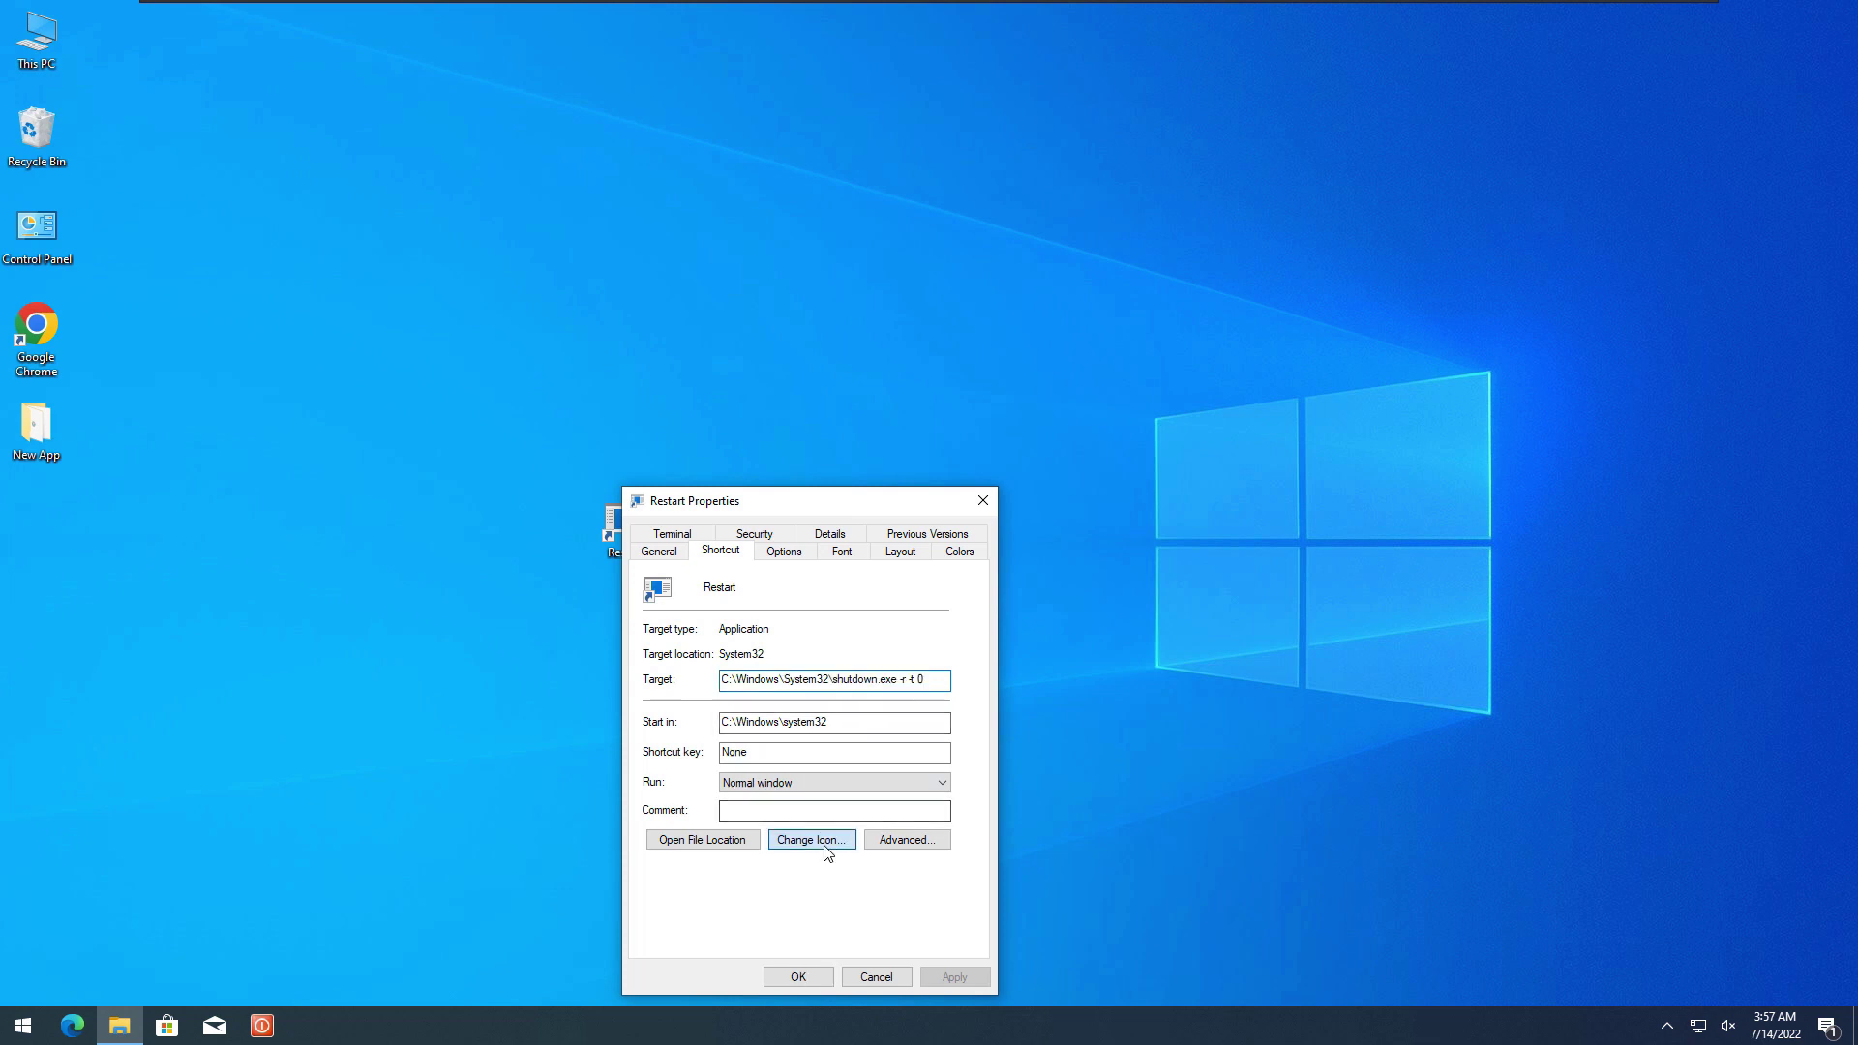
left_click(1070, 523)
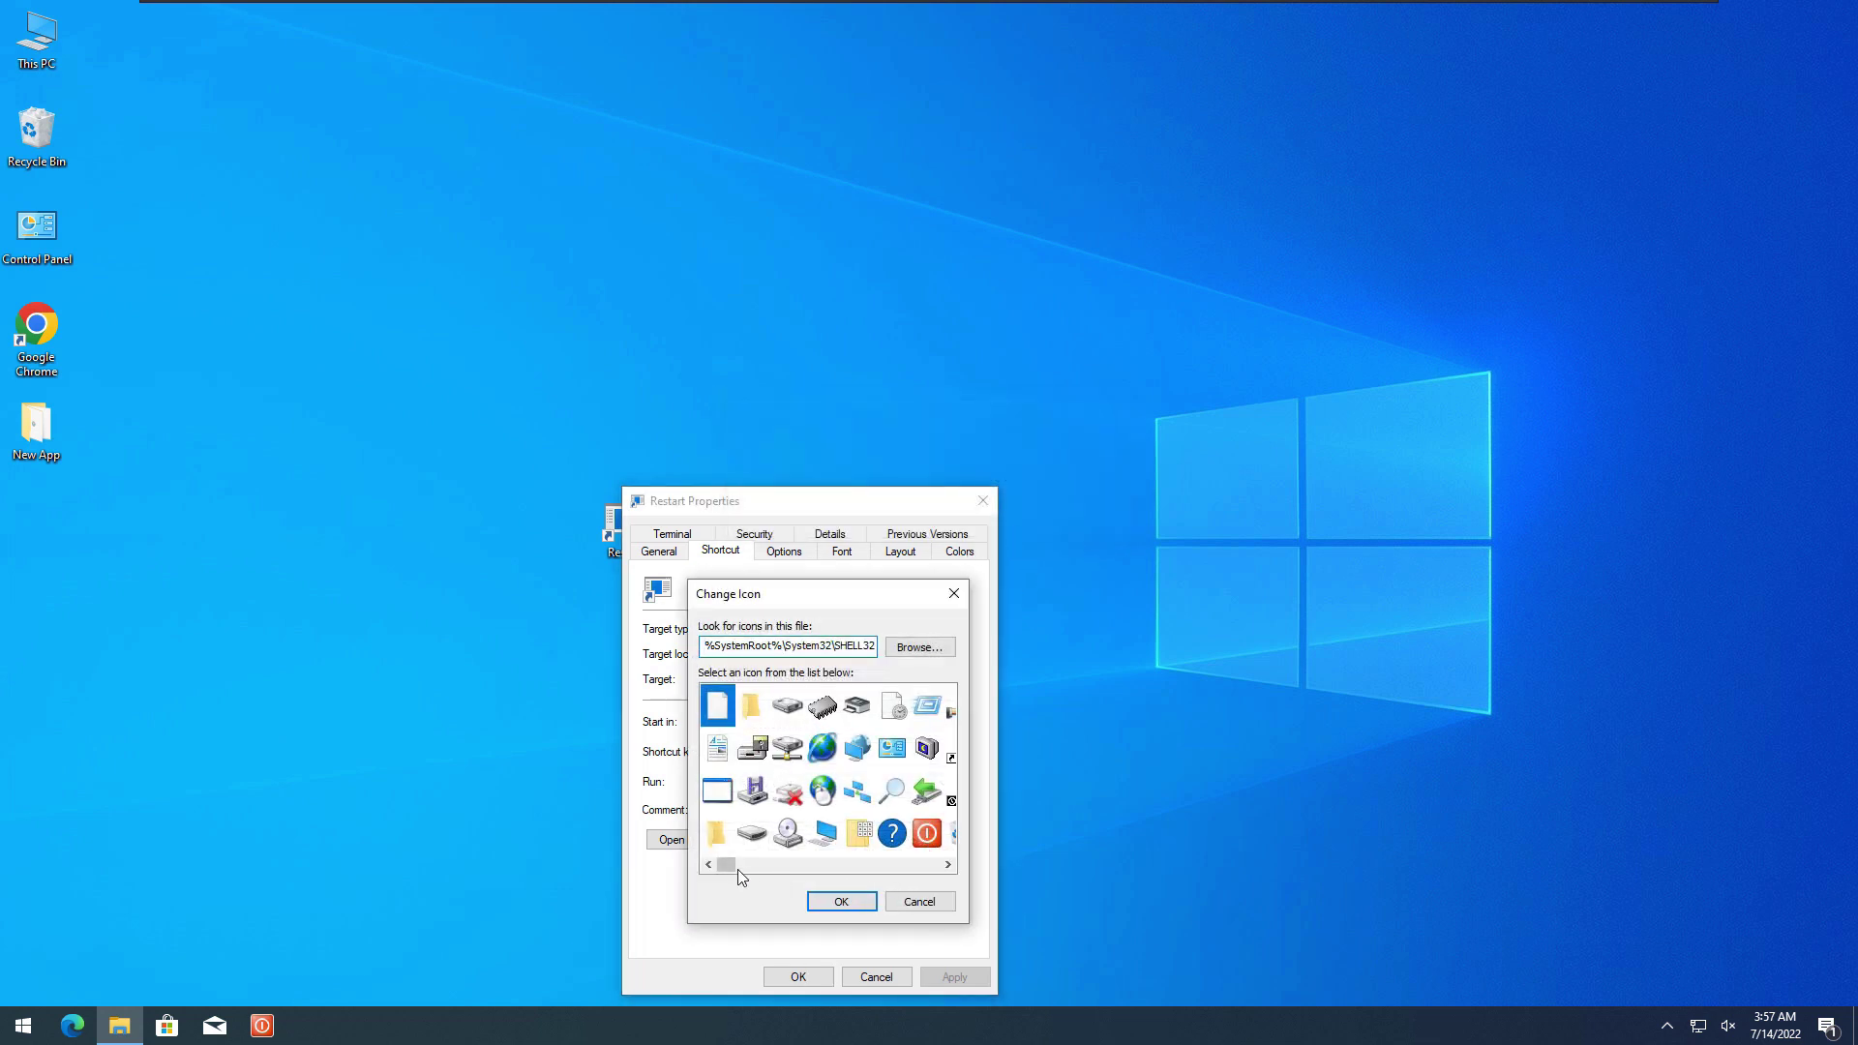
Try the green arrow icon for the Restart shortcut and reopen the icon selection.
left_click_drag(724, 865, 735, 869)
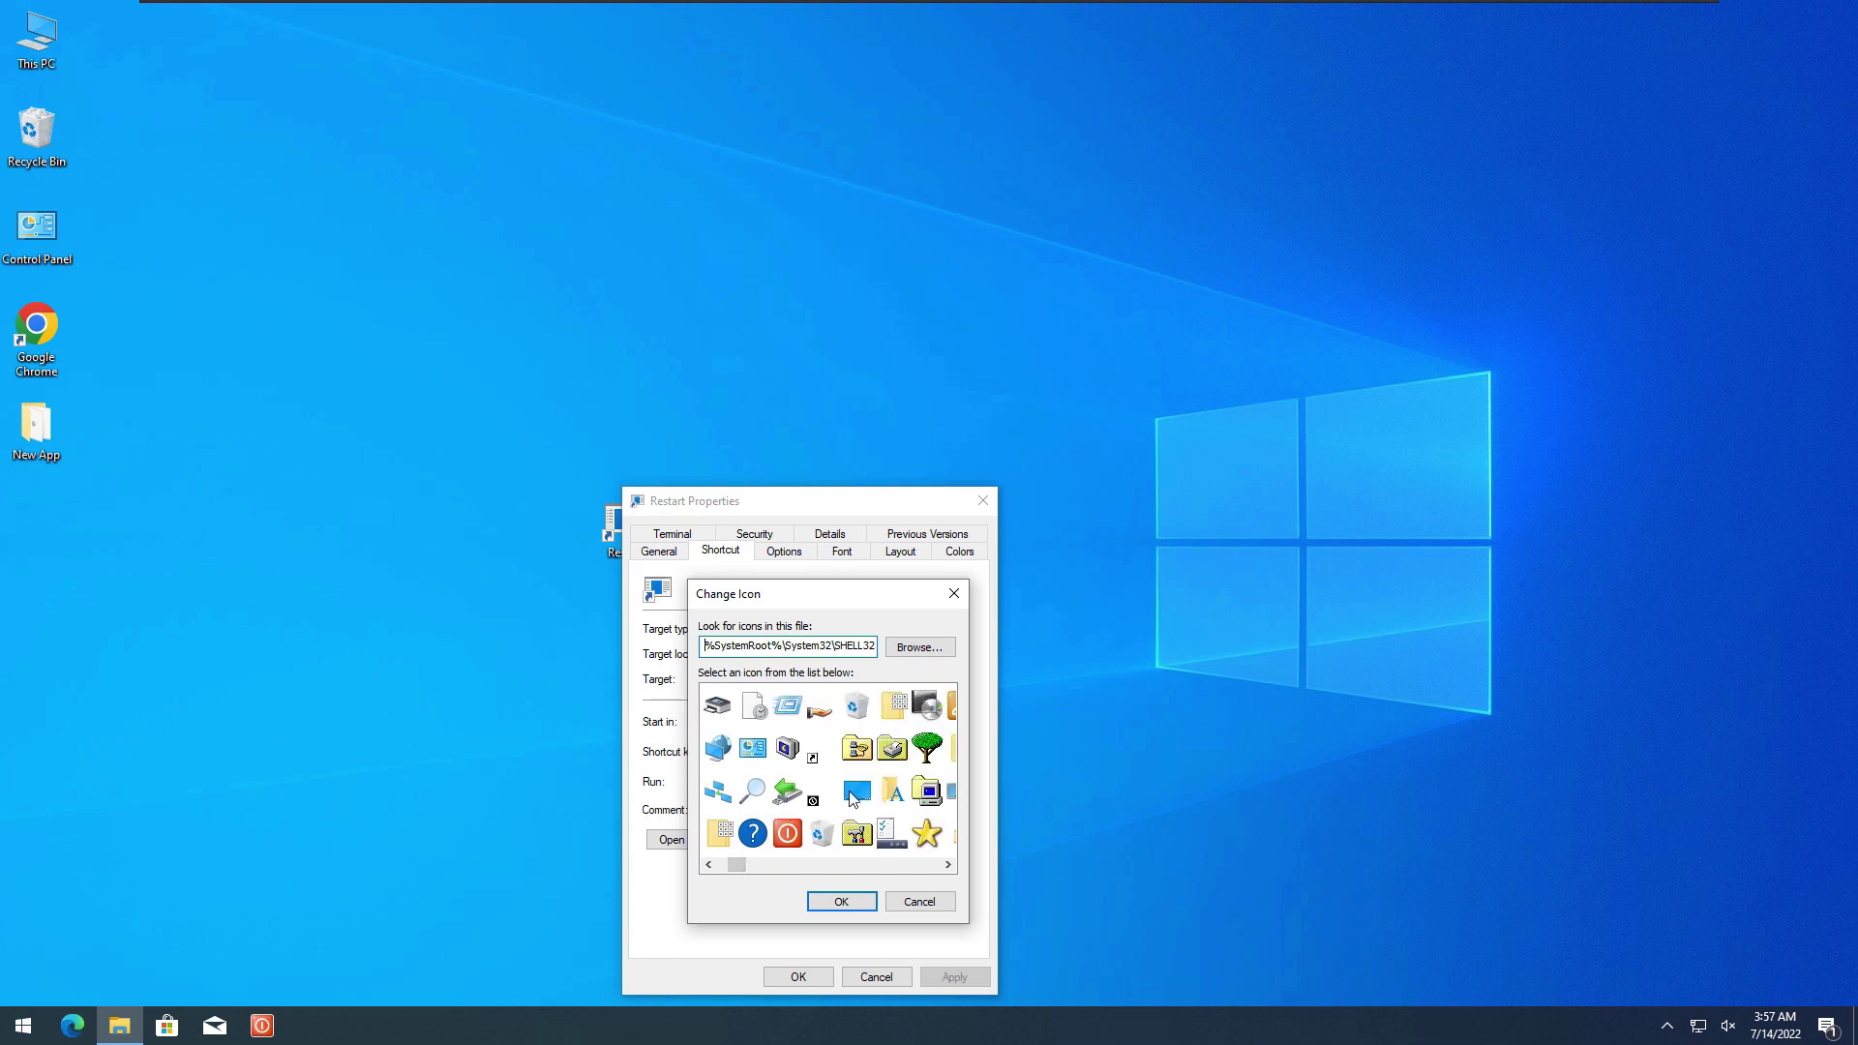
left_click(785, 791)
left_click(841, 901)
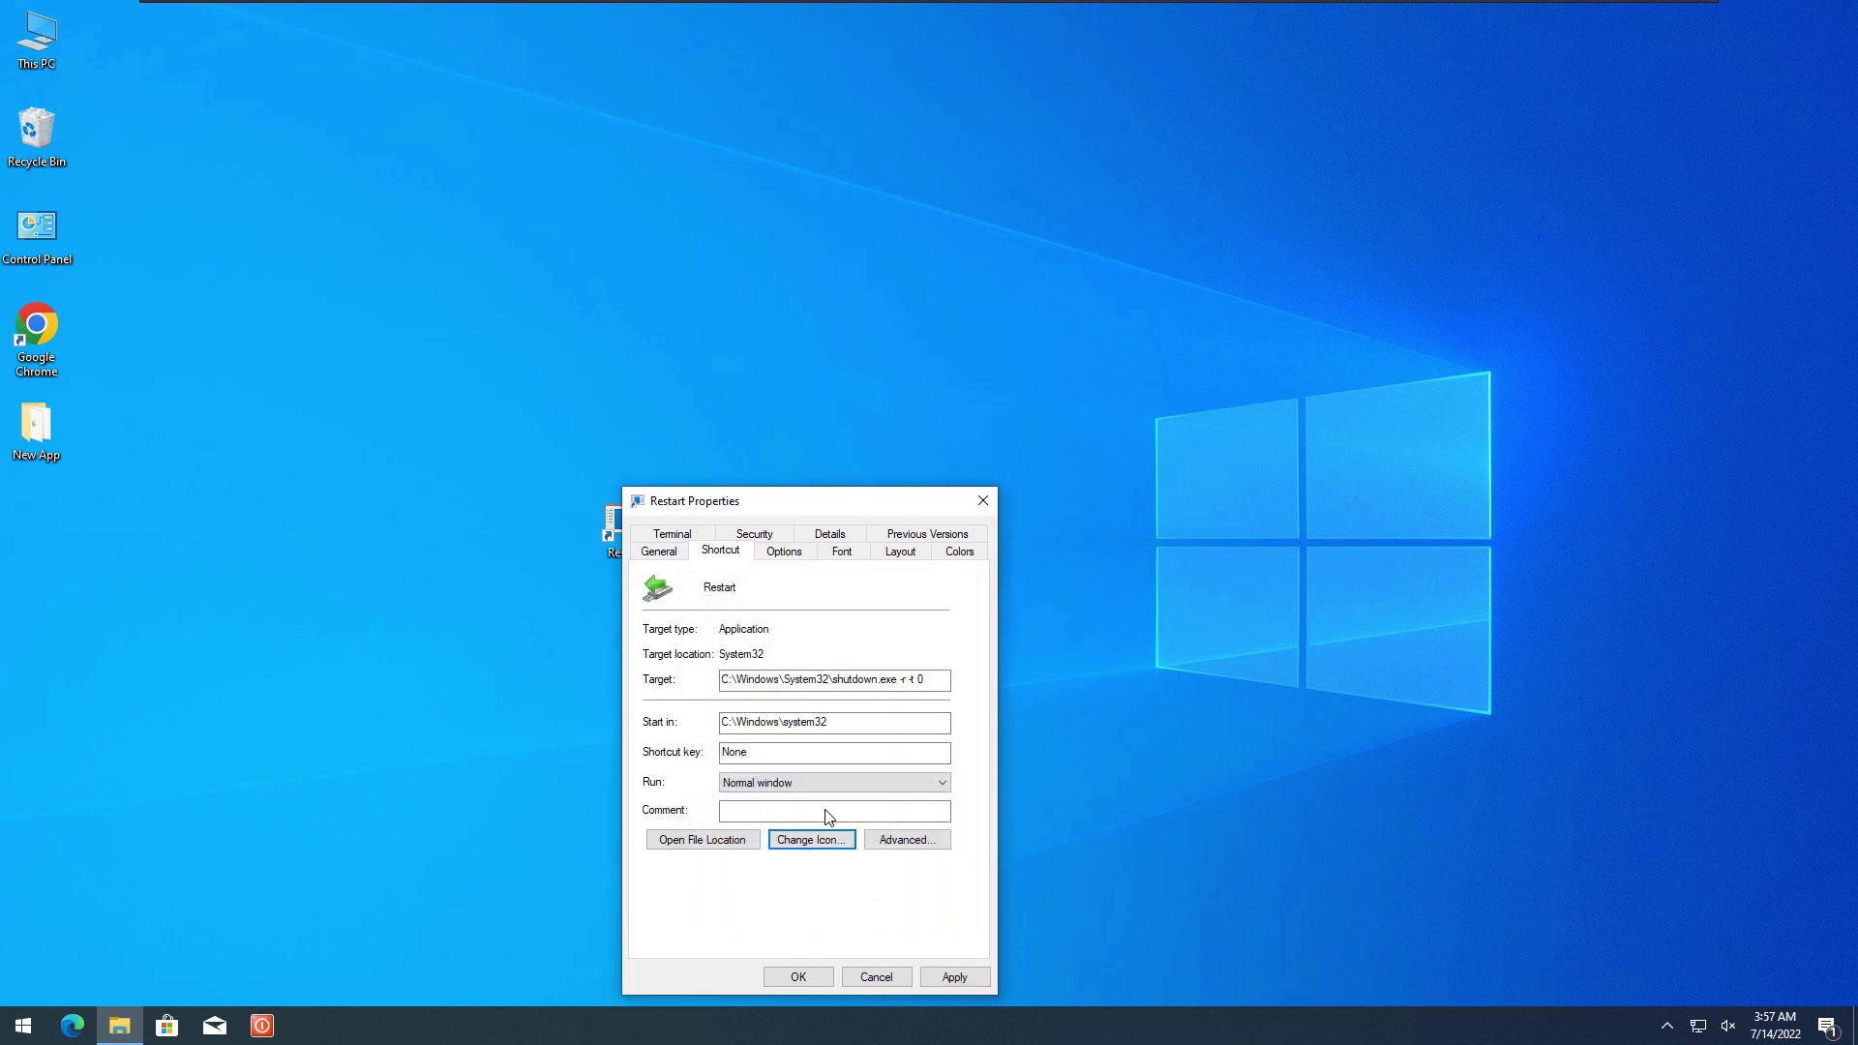
left_click(814, 840)
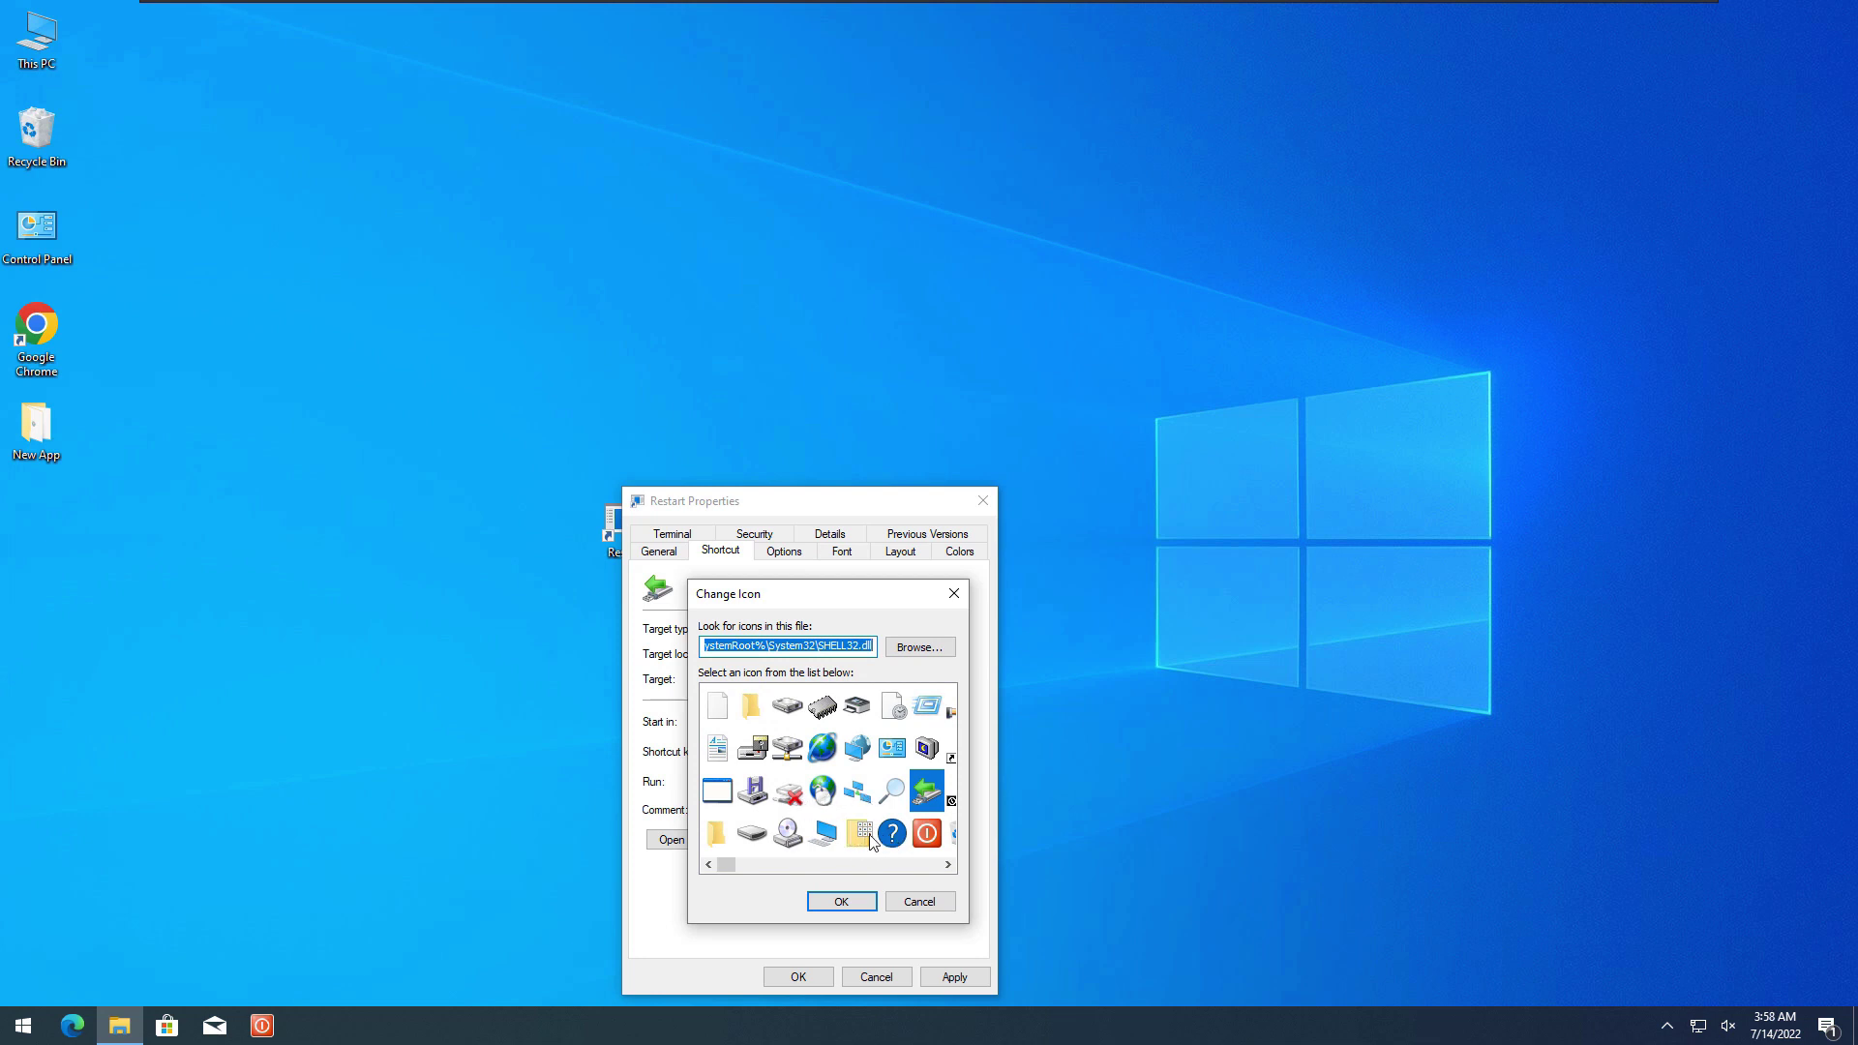
Apply the disc drive icon to the Restart shortcut and place the shortcut below the New App folder.
left_click(789, 836)
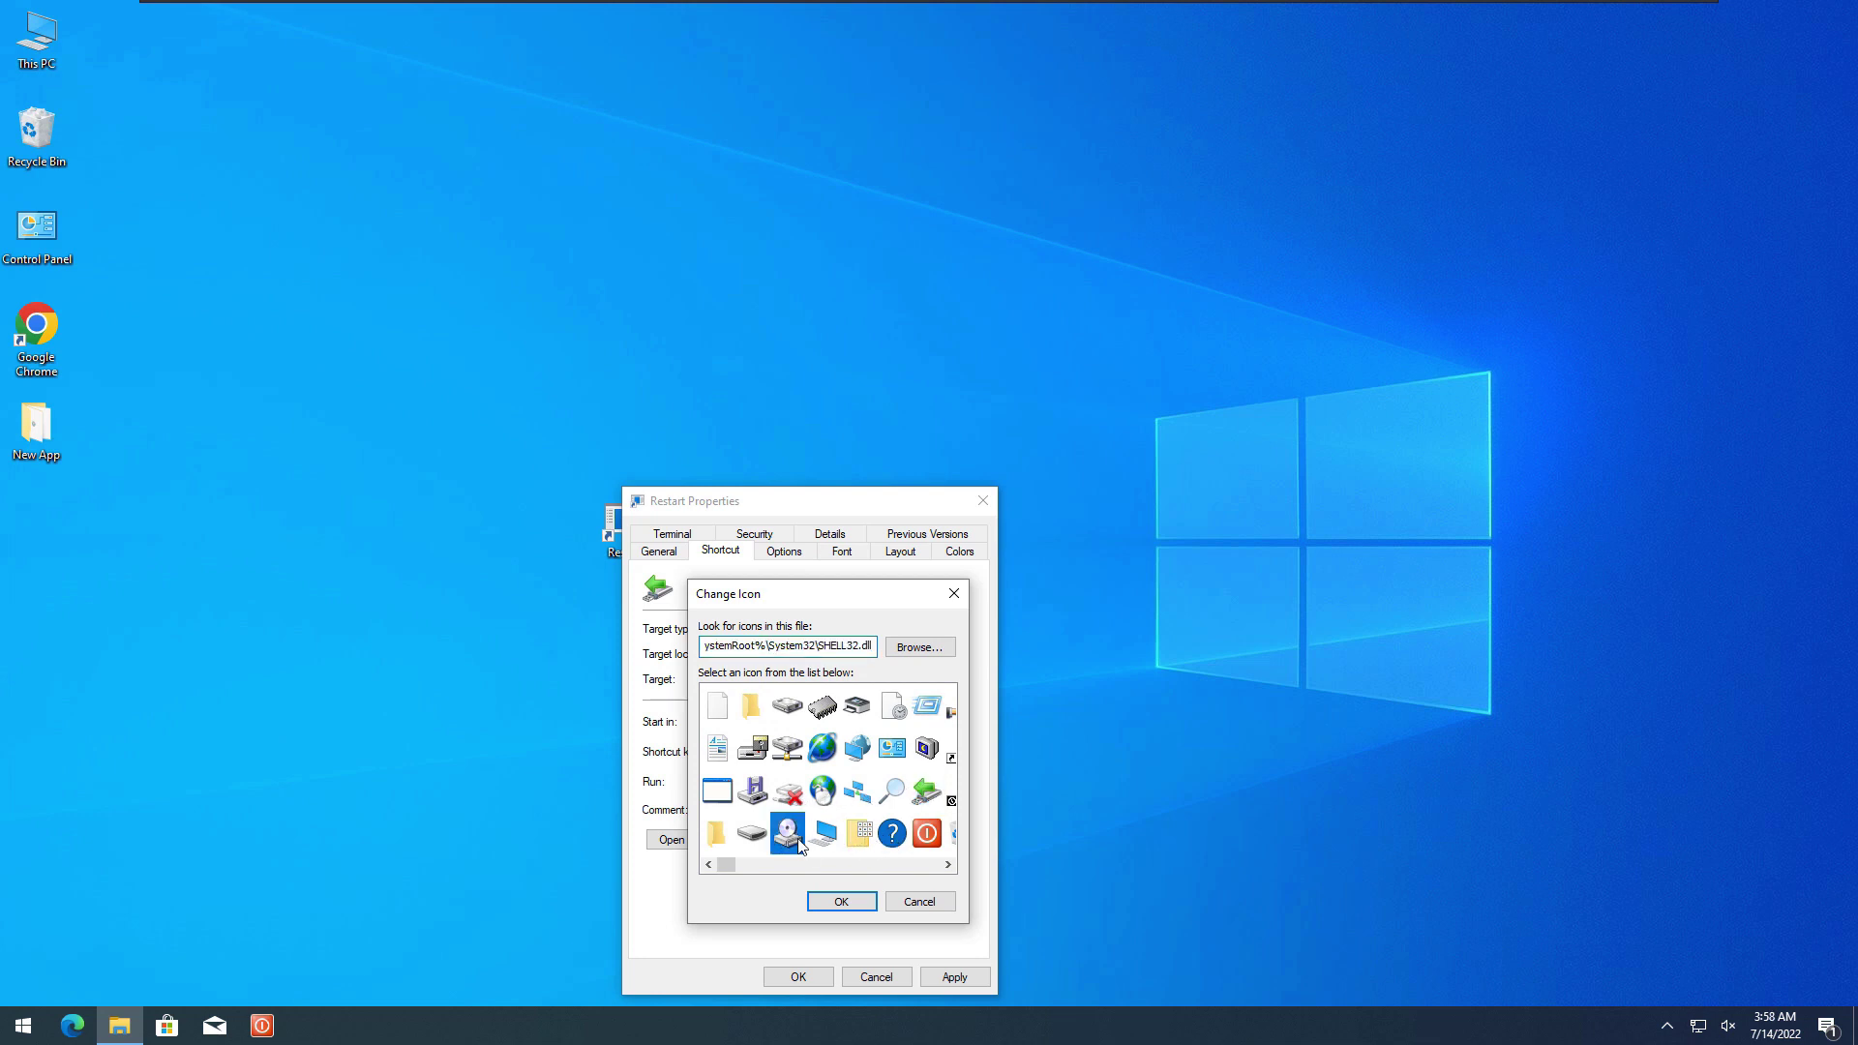
left_click(841, 901)
left_click(943, 977)
left_click(799, 976)
left_click_drag(631, 538, 61, 518)
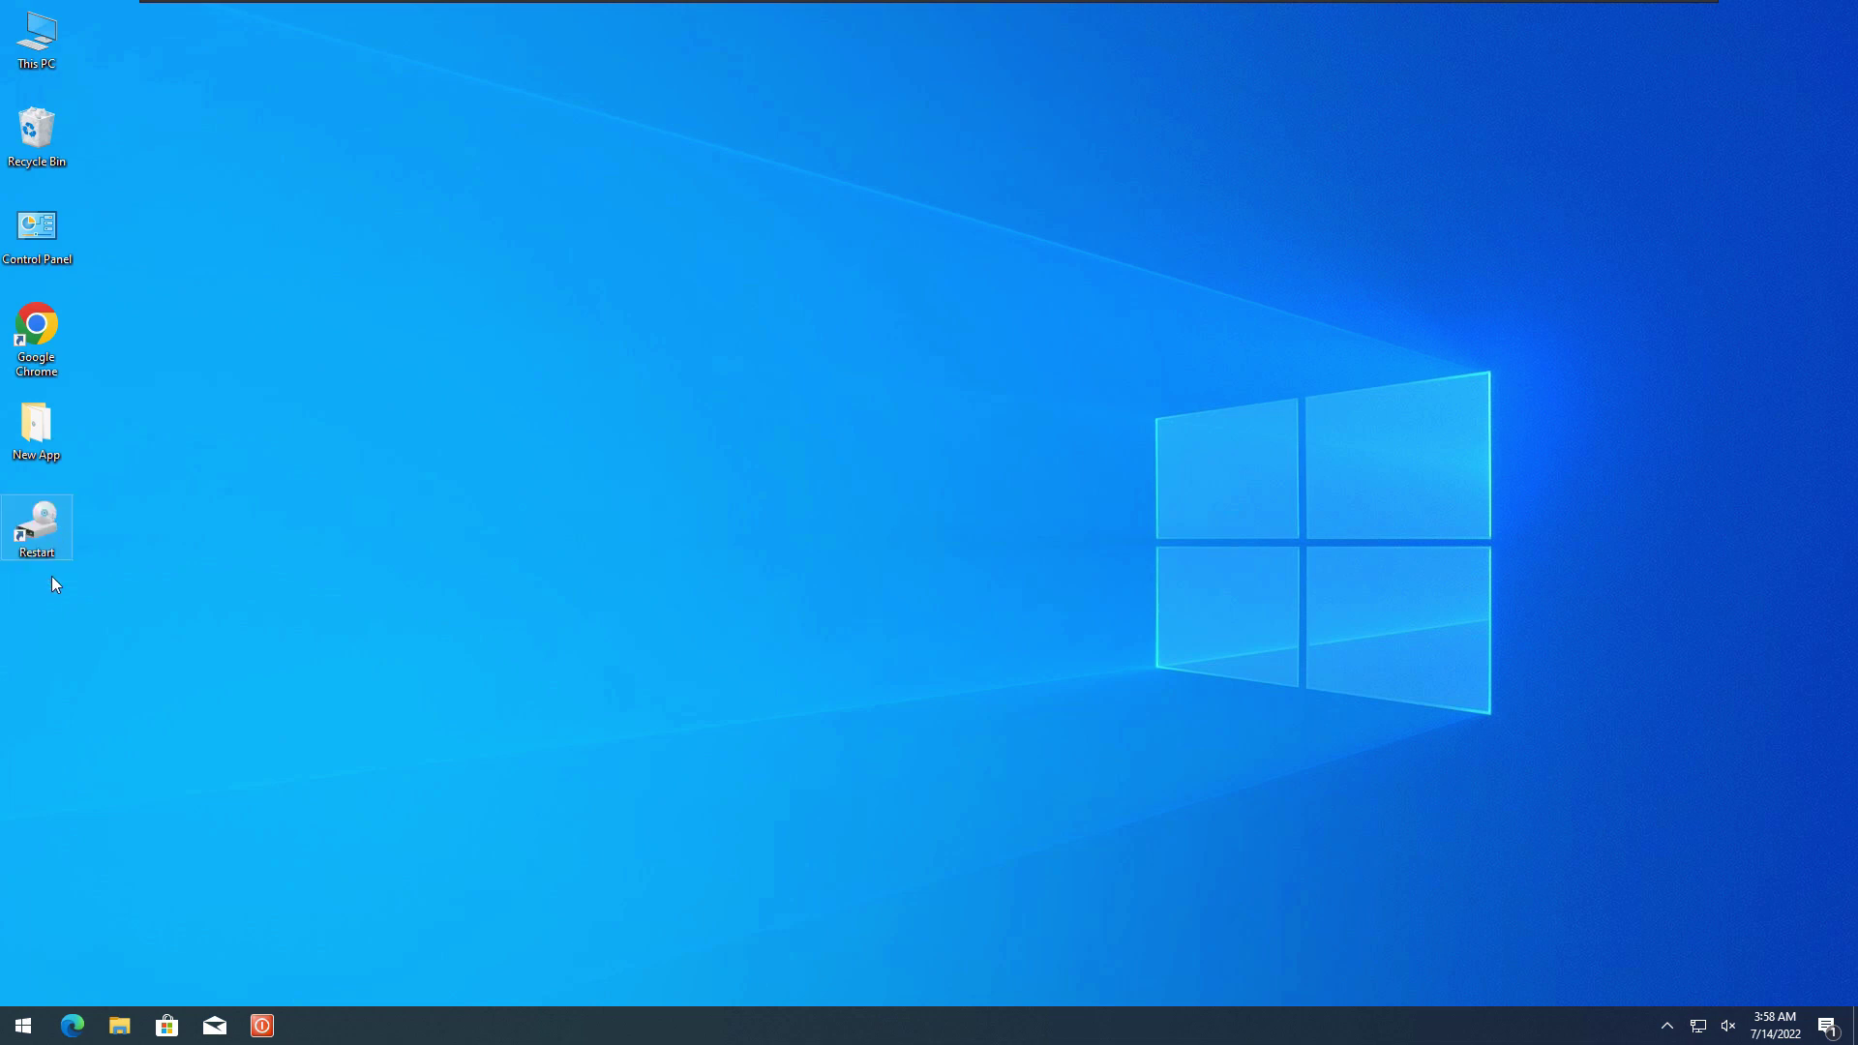
Pin the Restart shortcut to the taskbar and delete it from the desktop.
key("shift+F10")
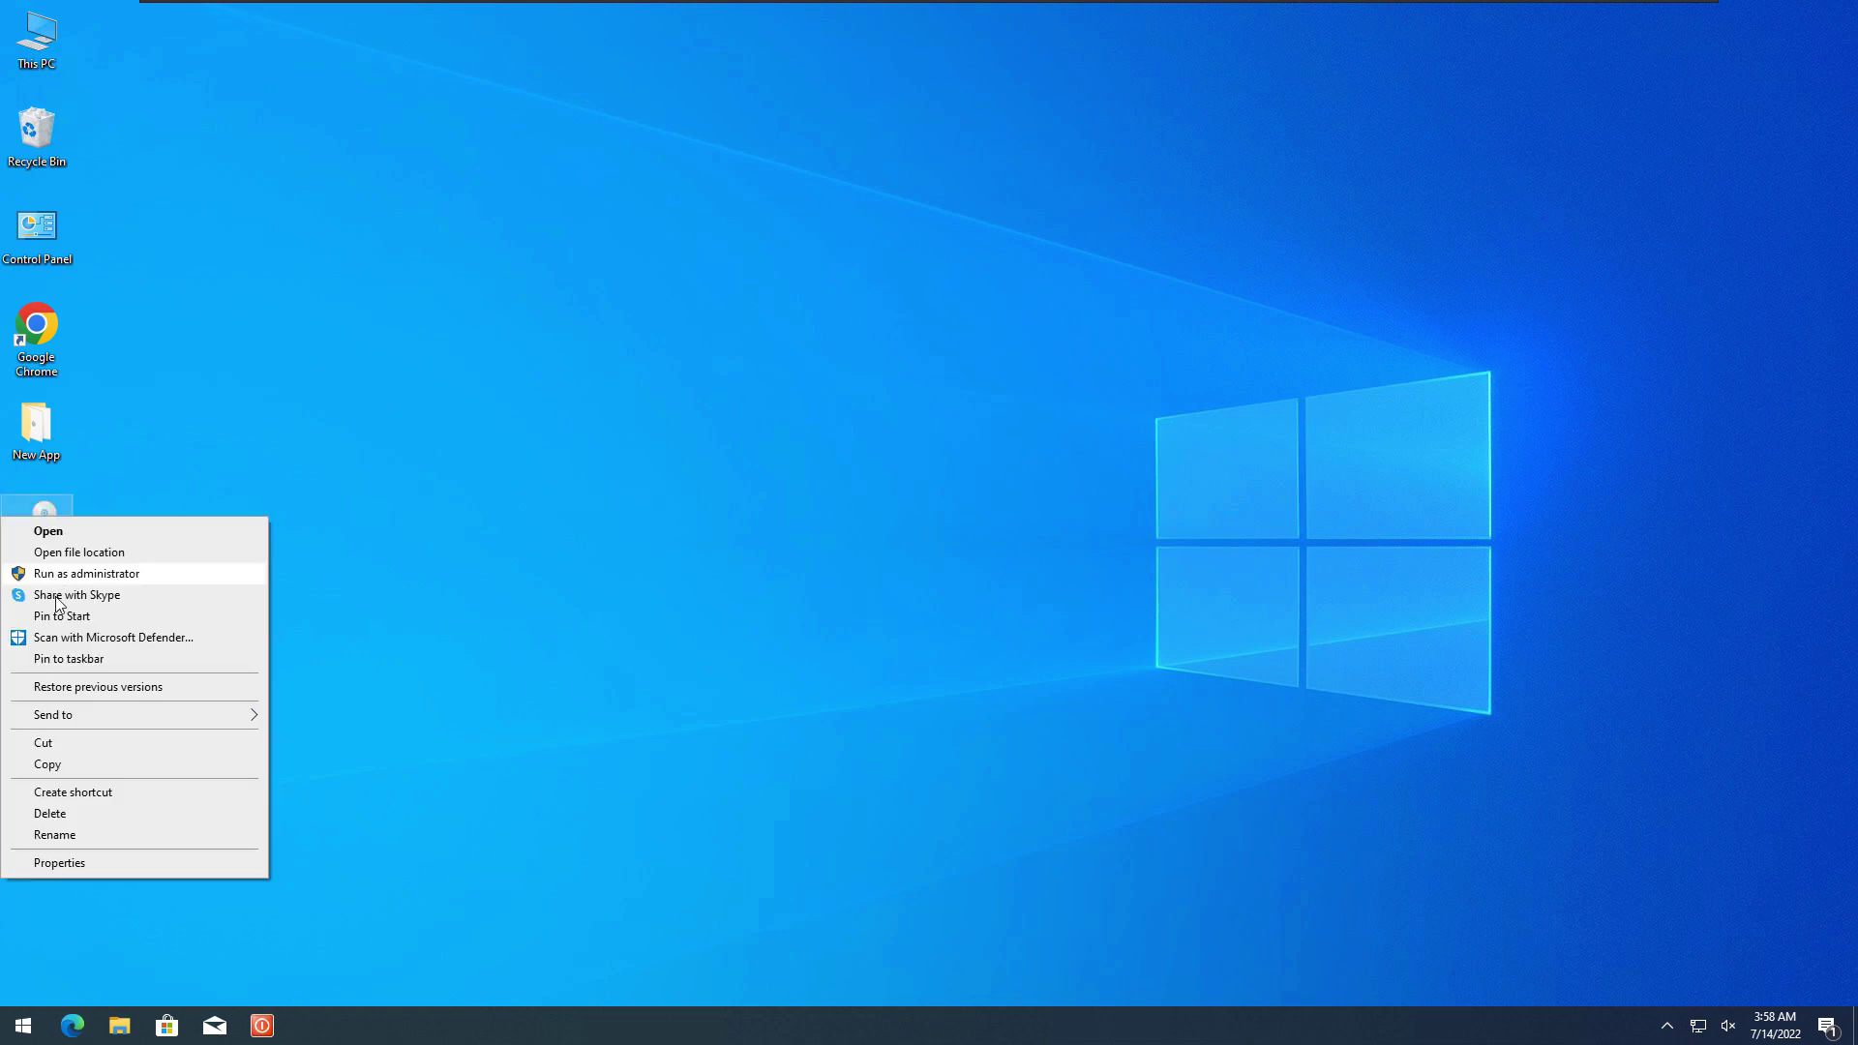
left_click(70, 659)
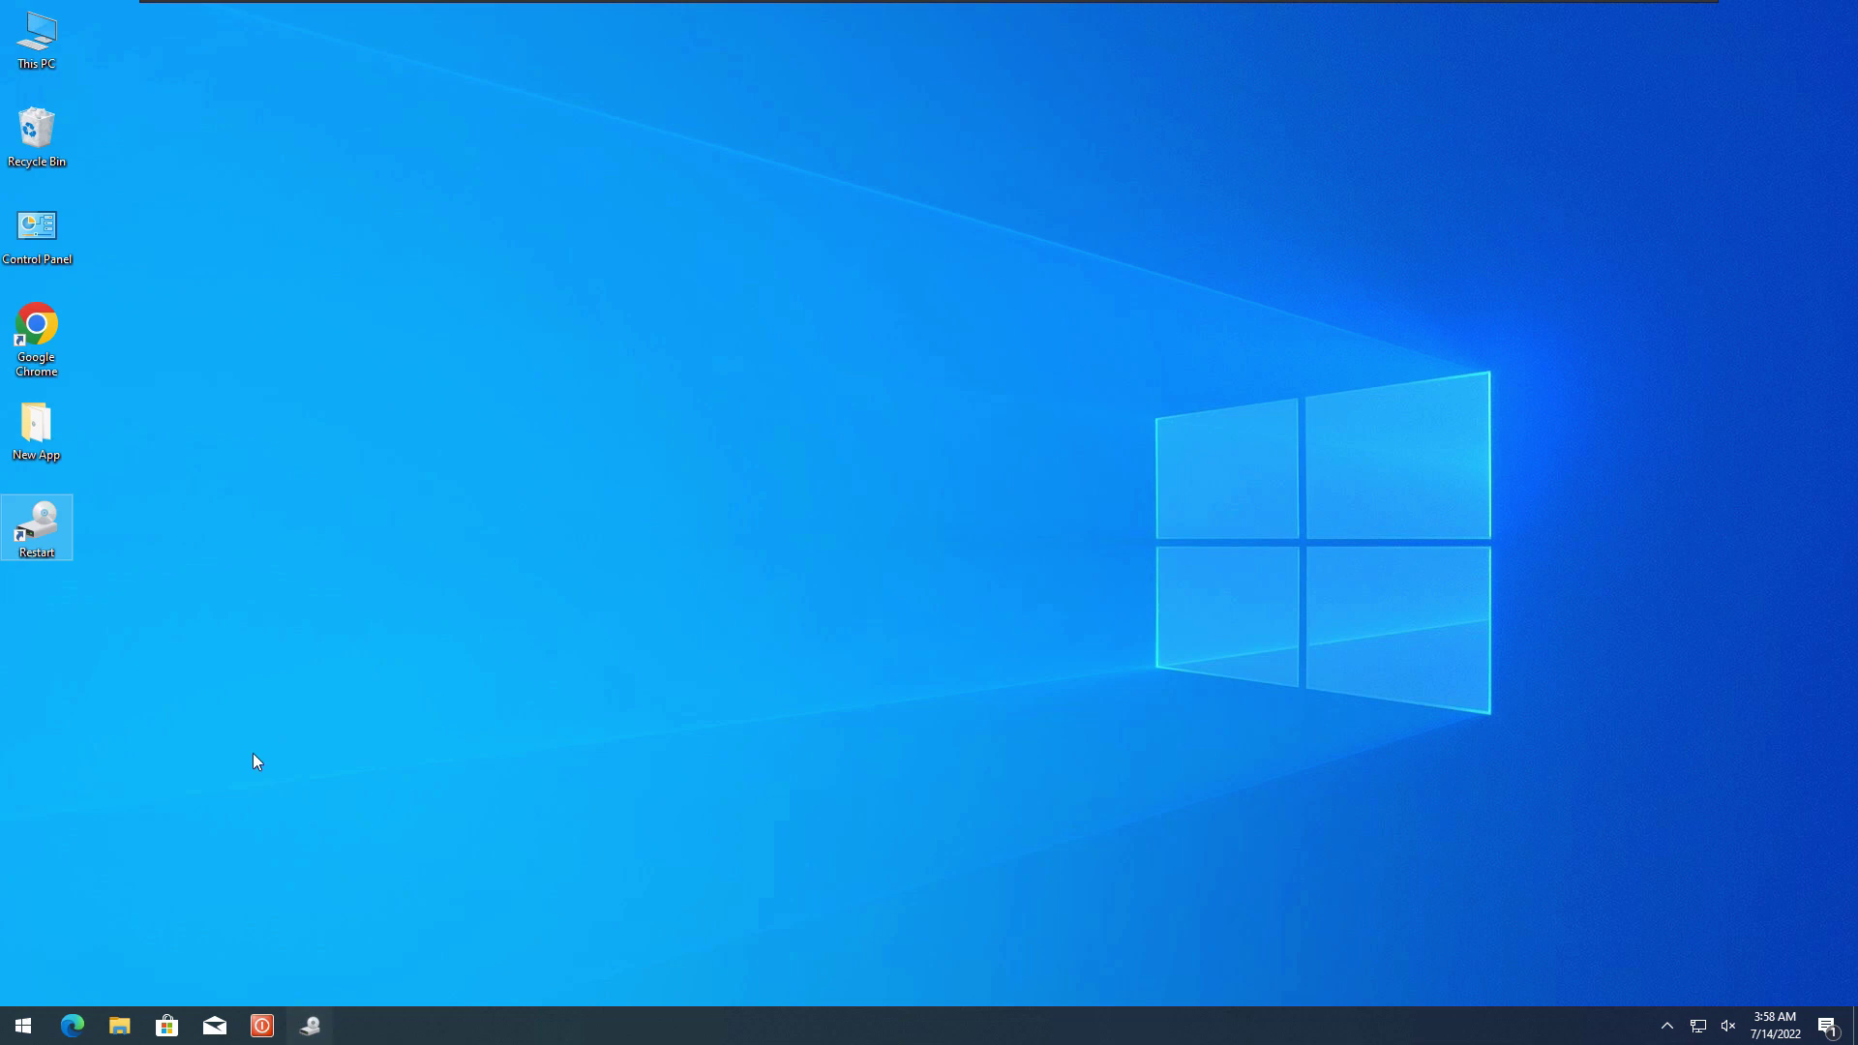
key("Delete")
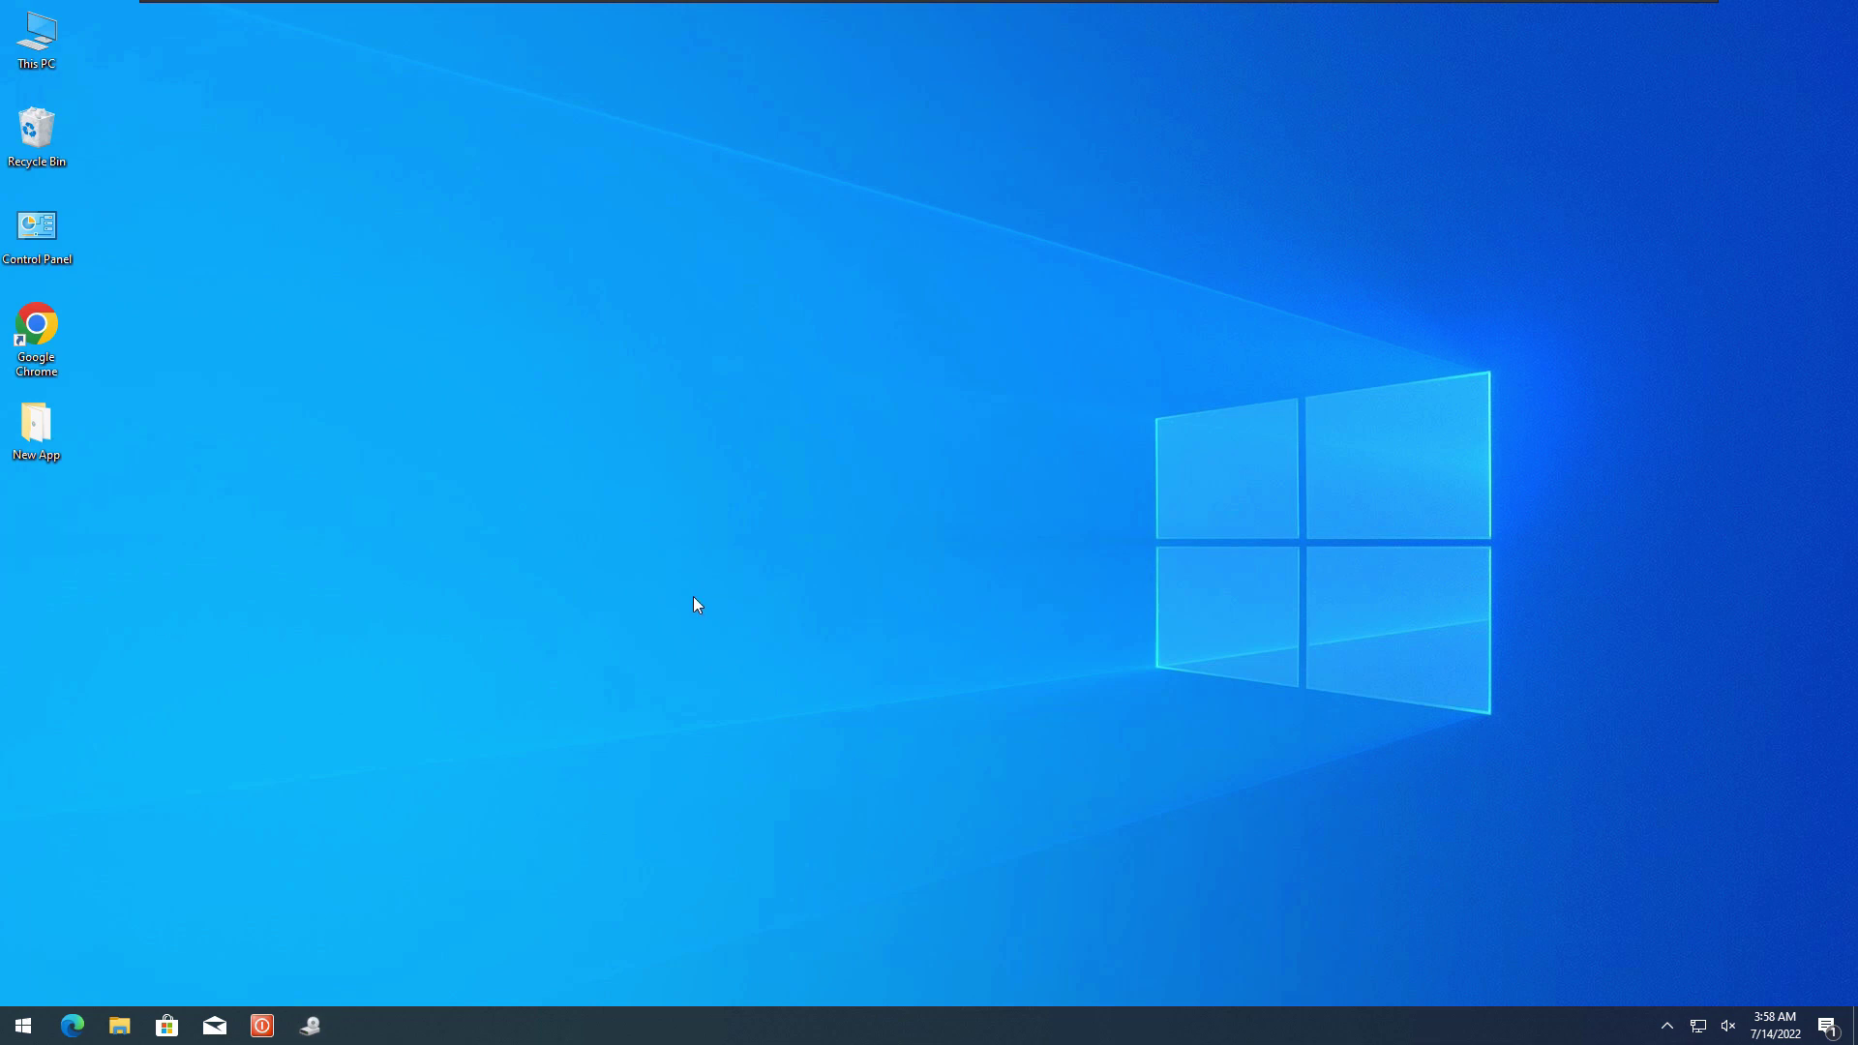
Create a new bitmap image on the desktop, keeping its default name.
right_click(638, 288)
left_click(838, 137)
right_click(716, 412)
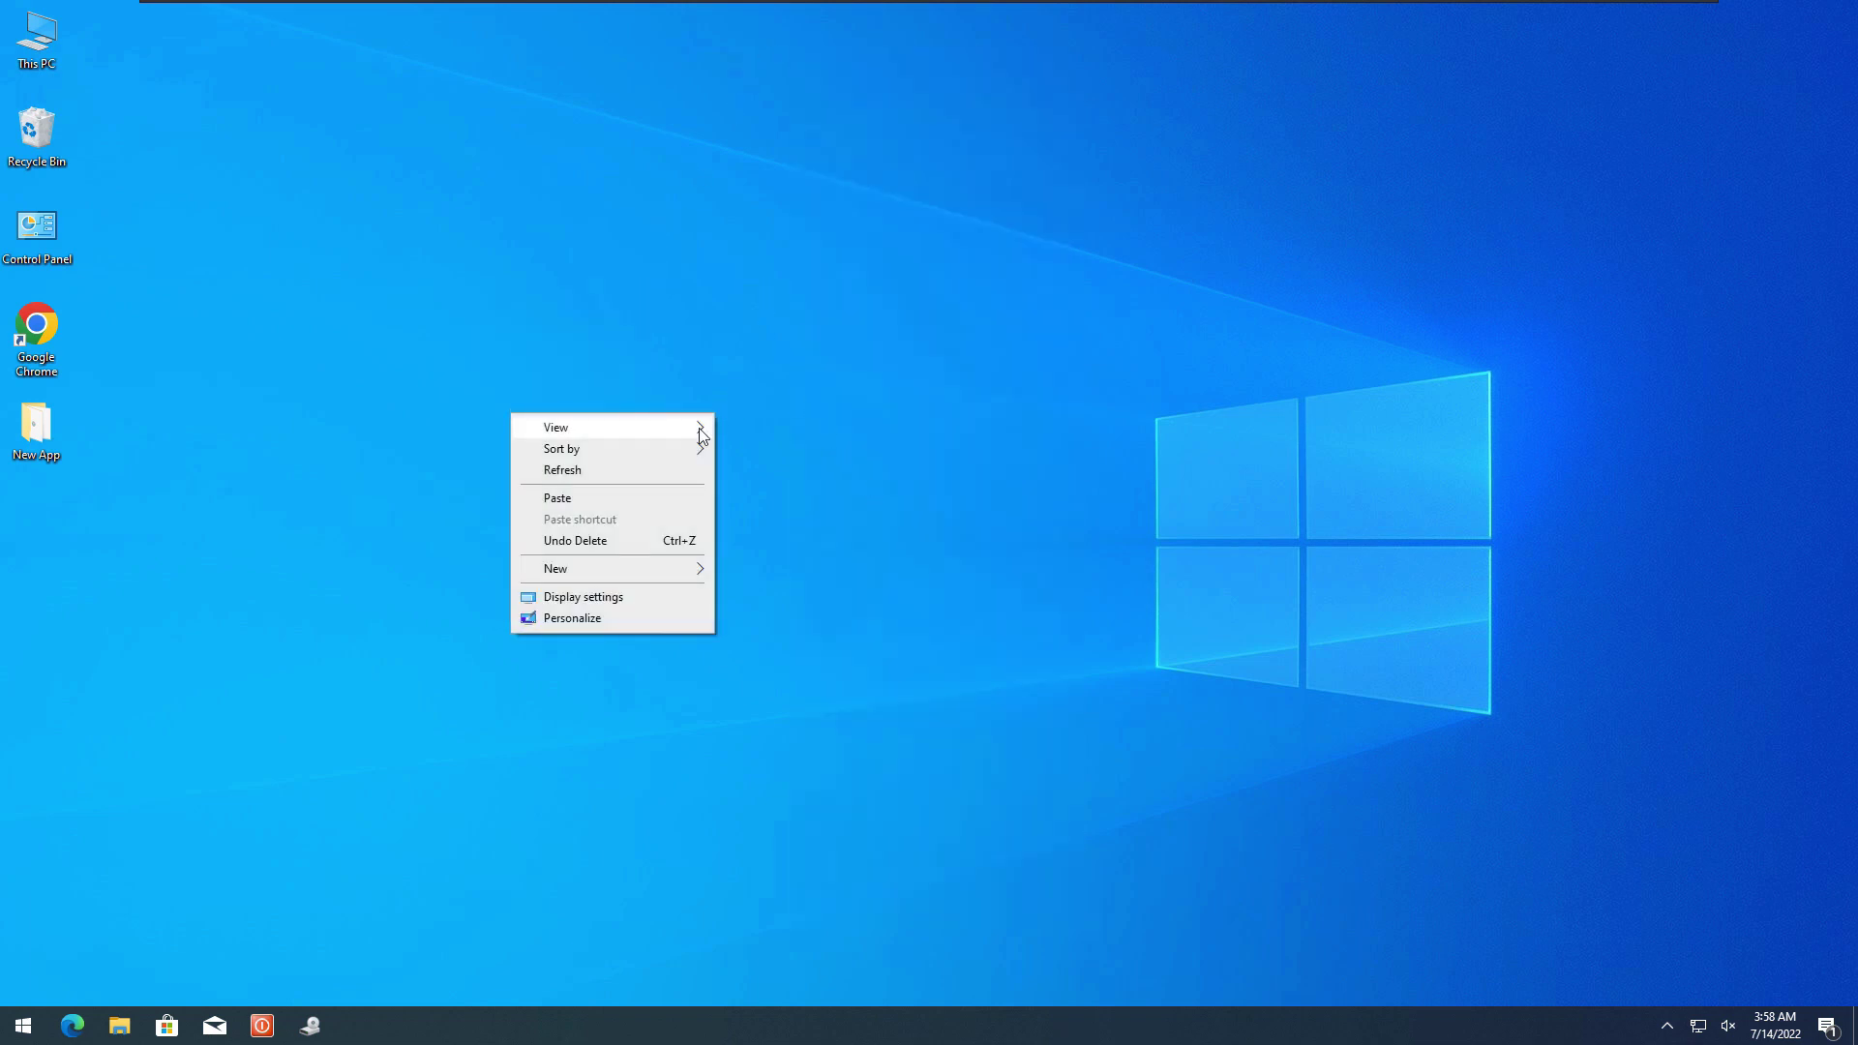
mouse_move(630, 572)
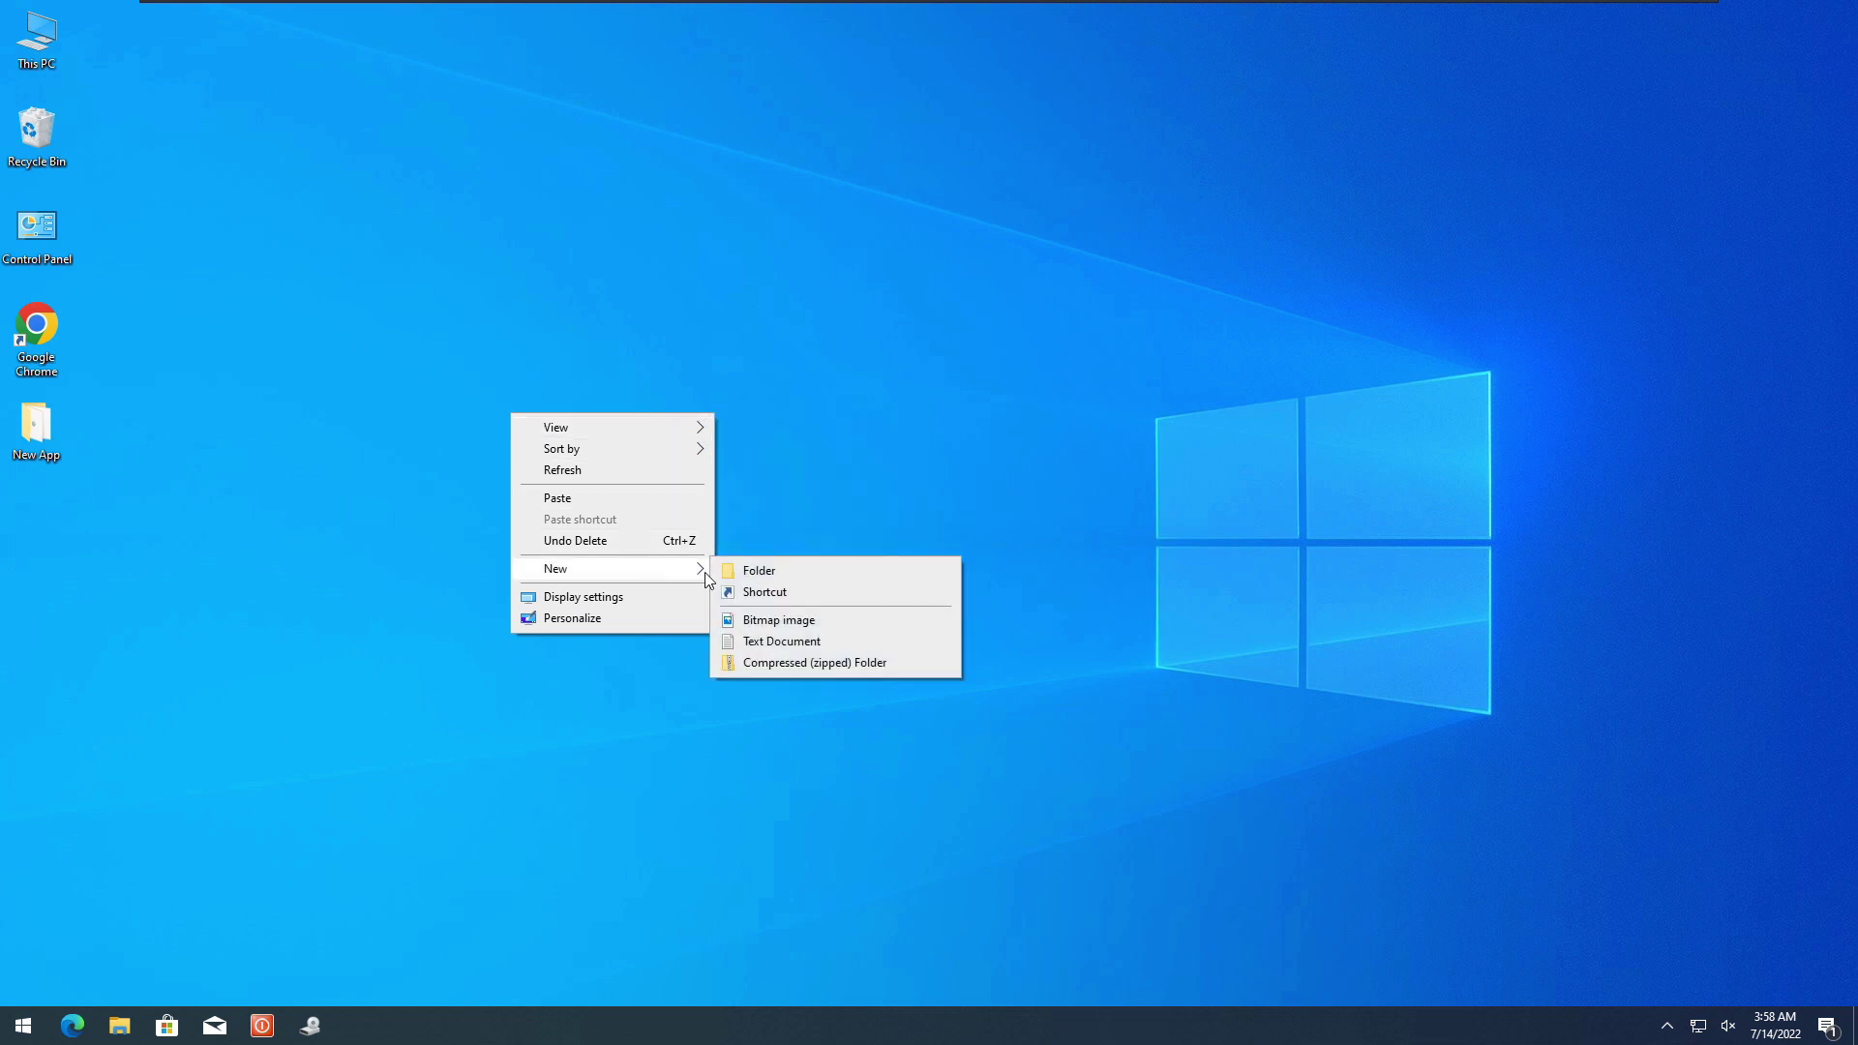
left_click(779, 621)
Create a desktop shortcut for SlideToShutDown.exe, keeping the suggested name.
right_click(153, 424)
mouse_move(232, 577)
left_click(427, 606)
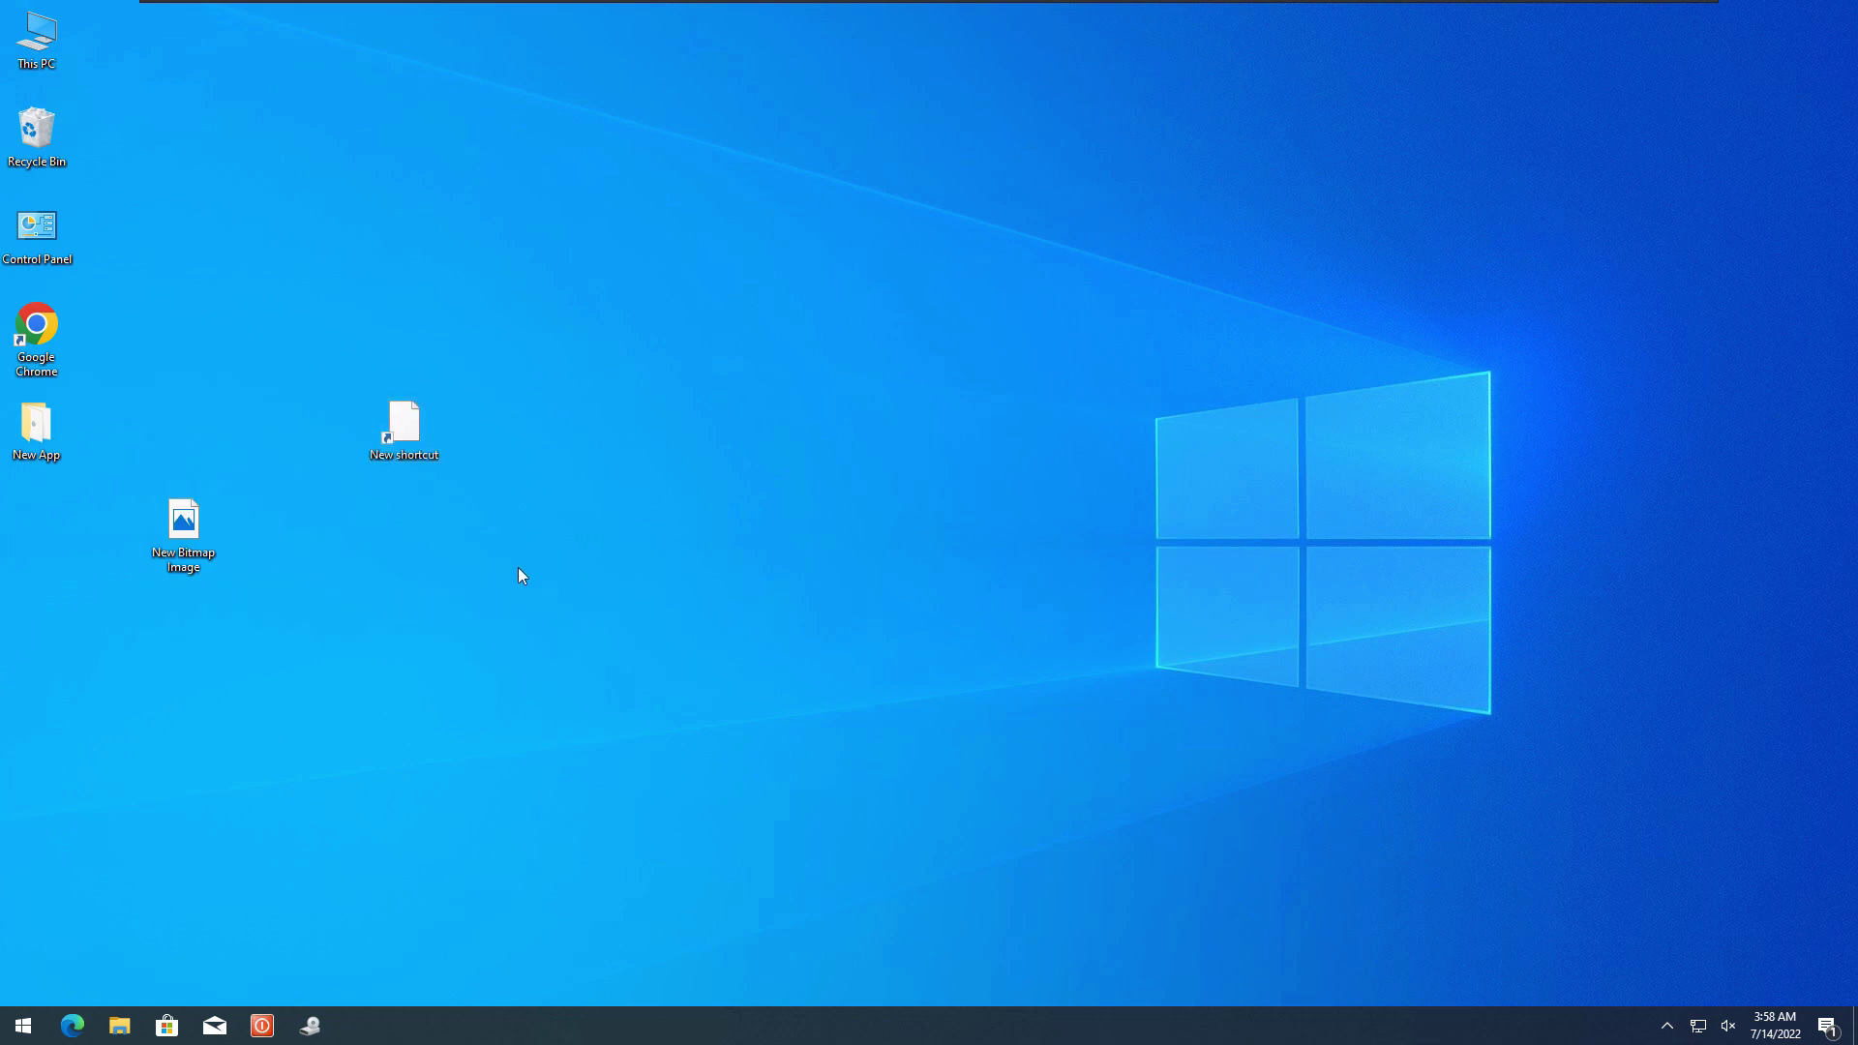
type("SlideToShutDown.exe")
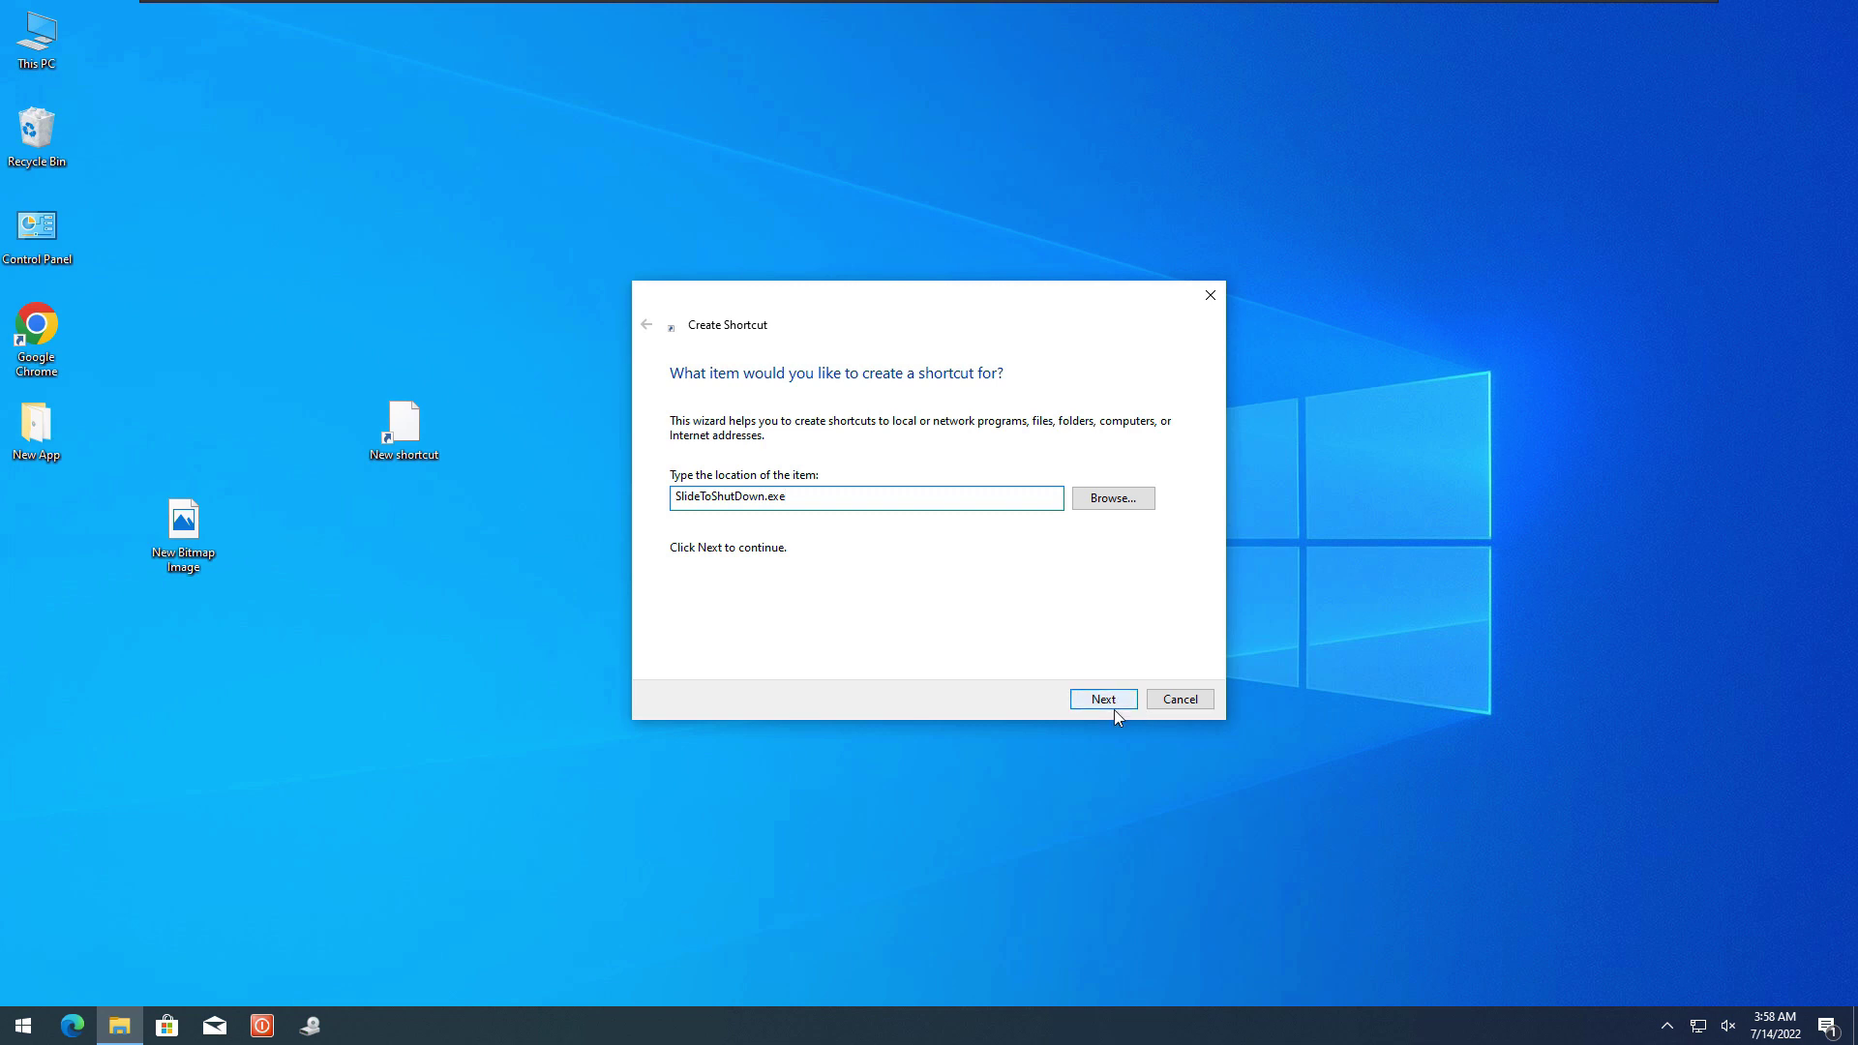
left_click(1113, 711)
left_click(1102, 699)
Change the SlideToShutDown shortcut's icon to the magnifying glass and apply it in the shortcut's properties.
left_click(404, 427)
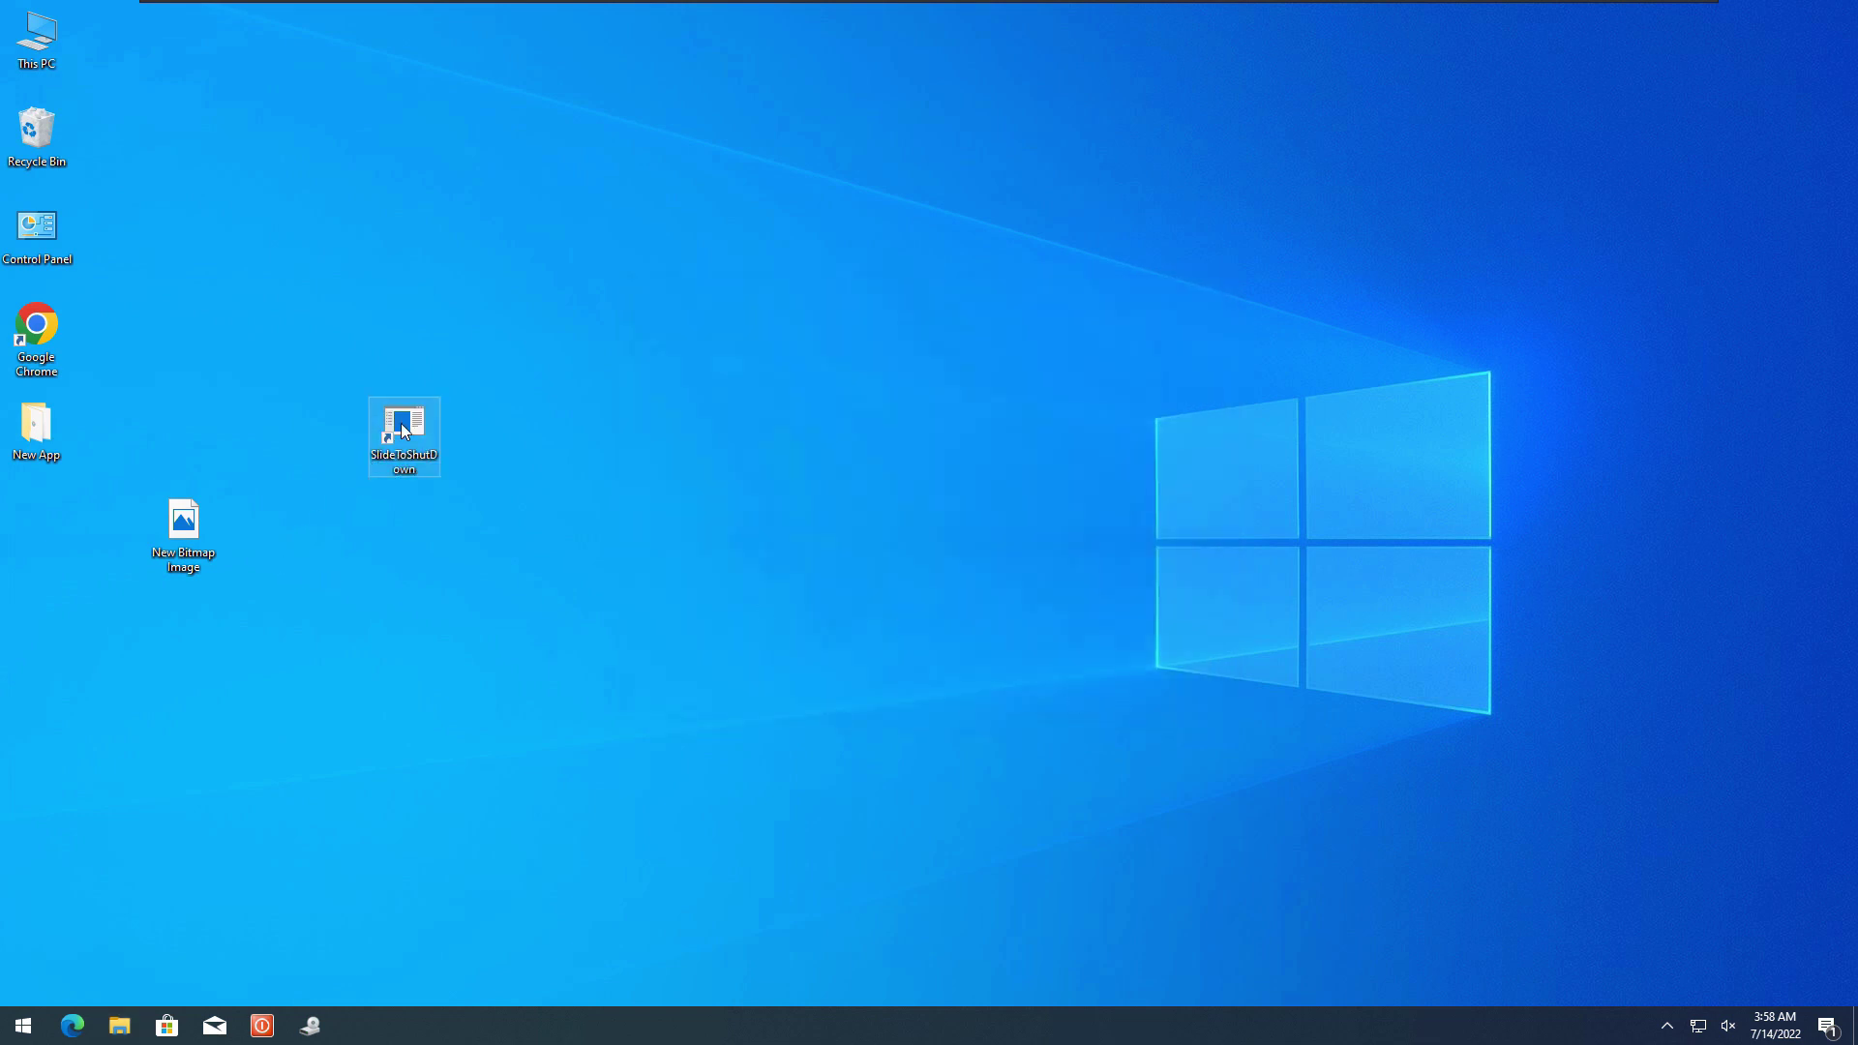
key("shift+F10")
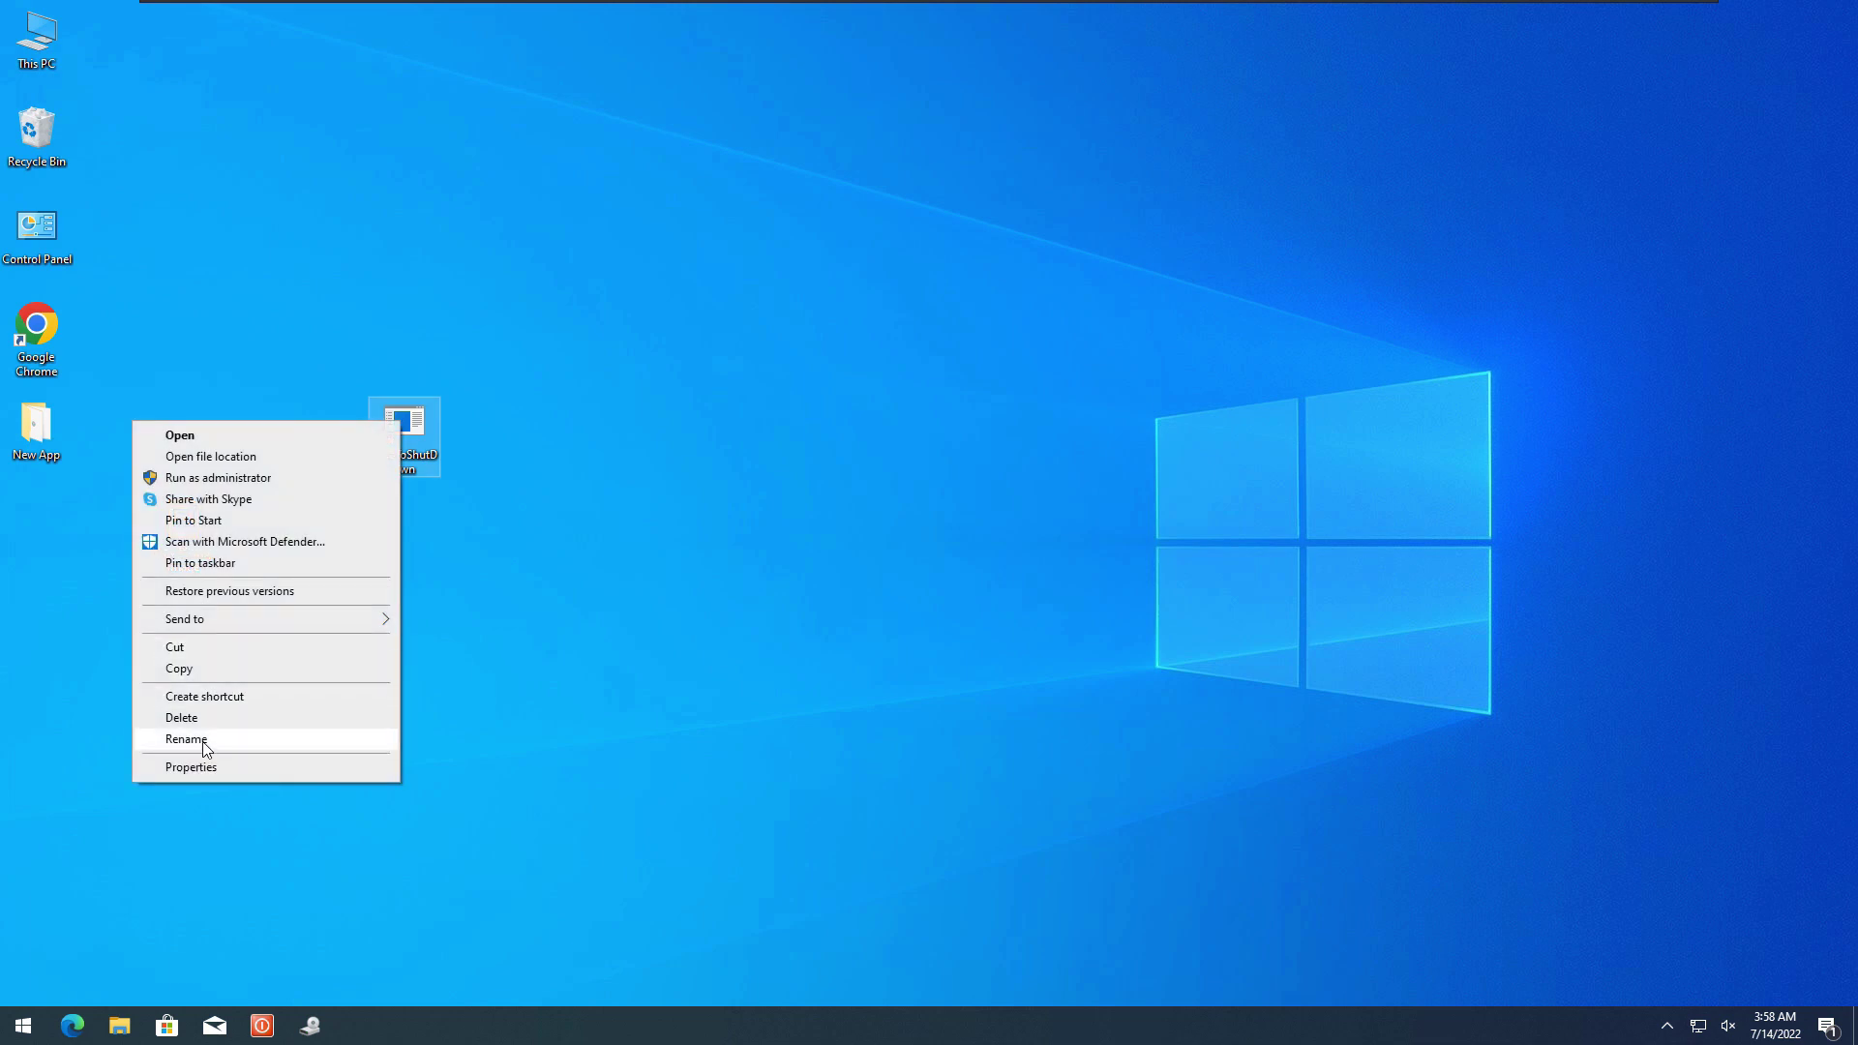
left_click(205, 769)
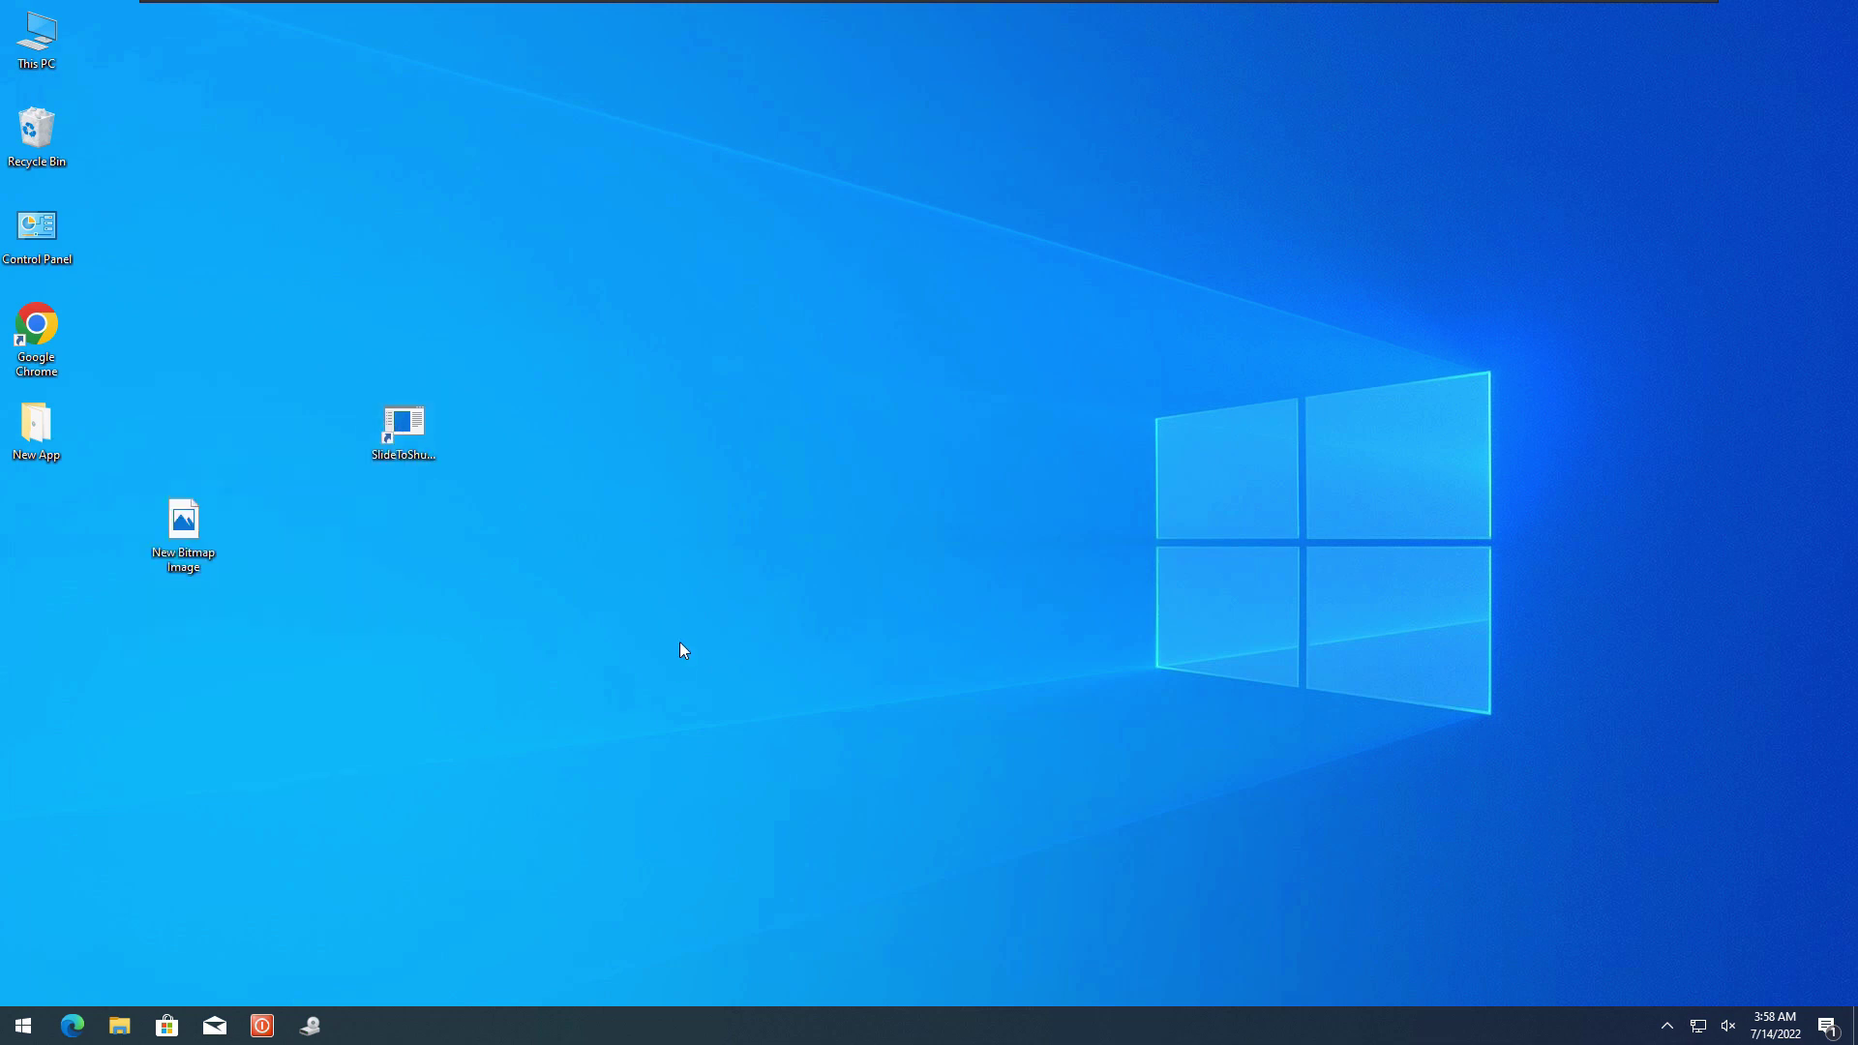
left_click(592, 756)
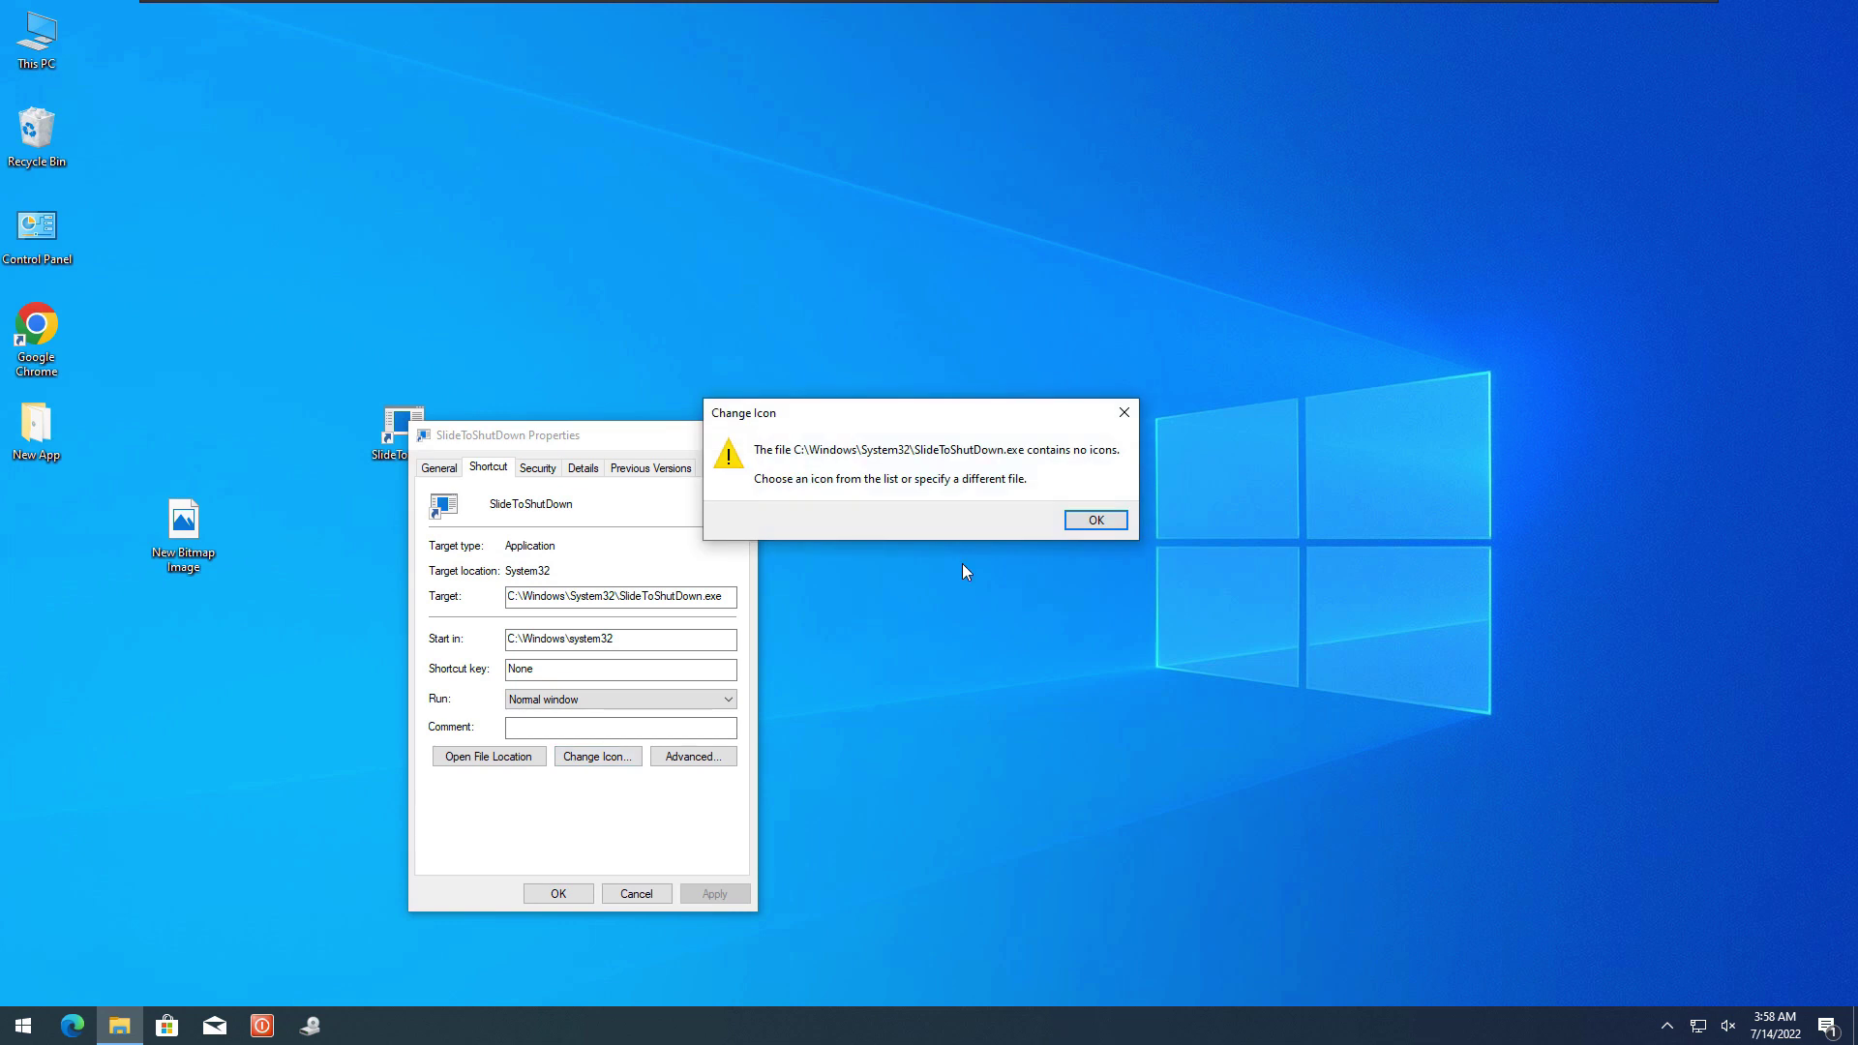
left_click(1096, 520)
left_click(714, 768)
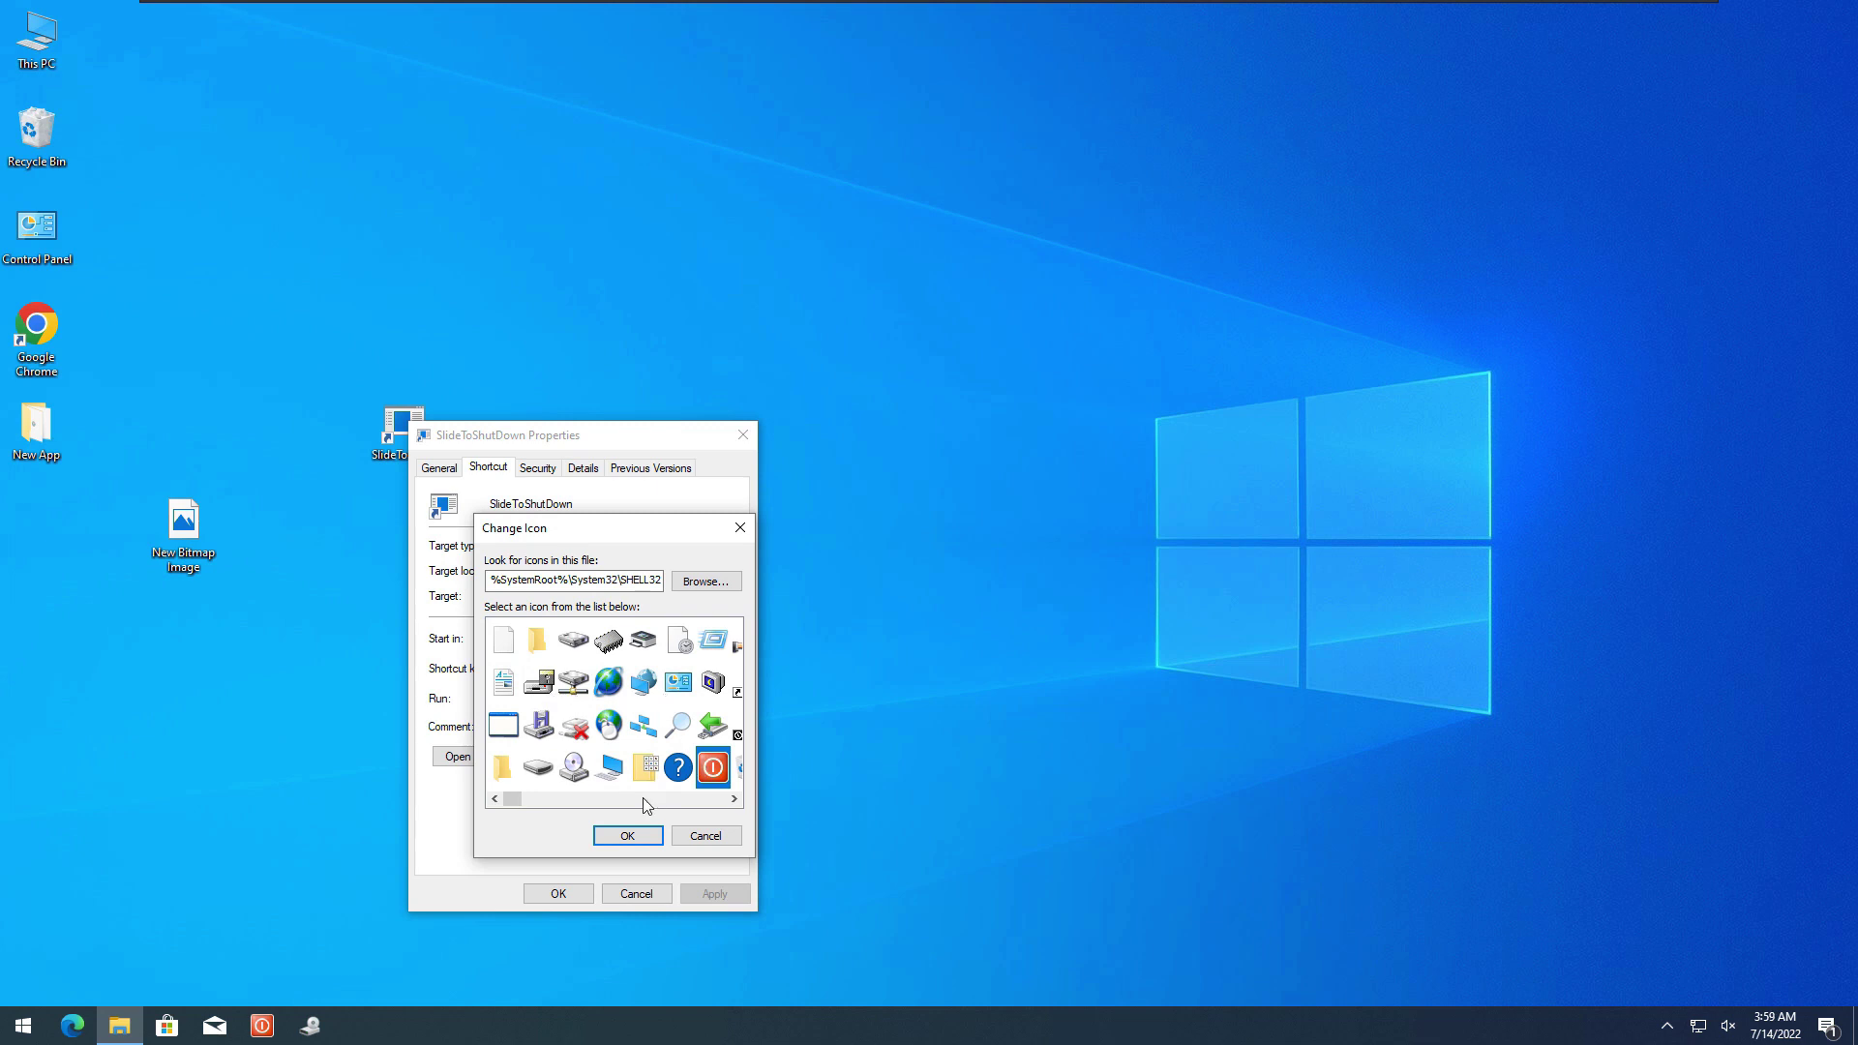
left_click(679, 726)
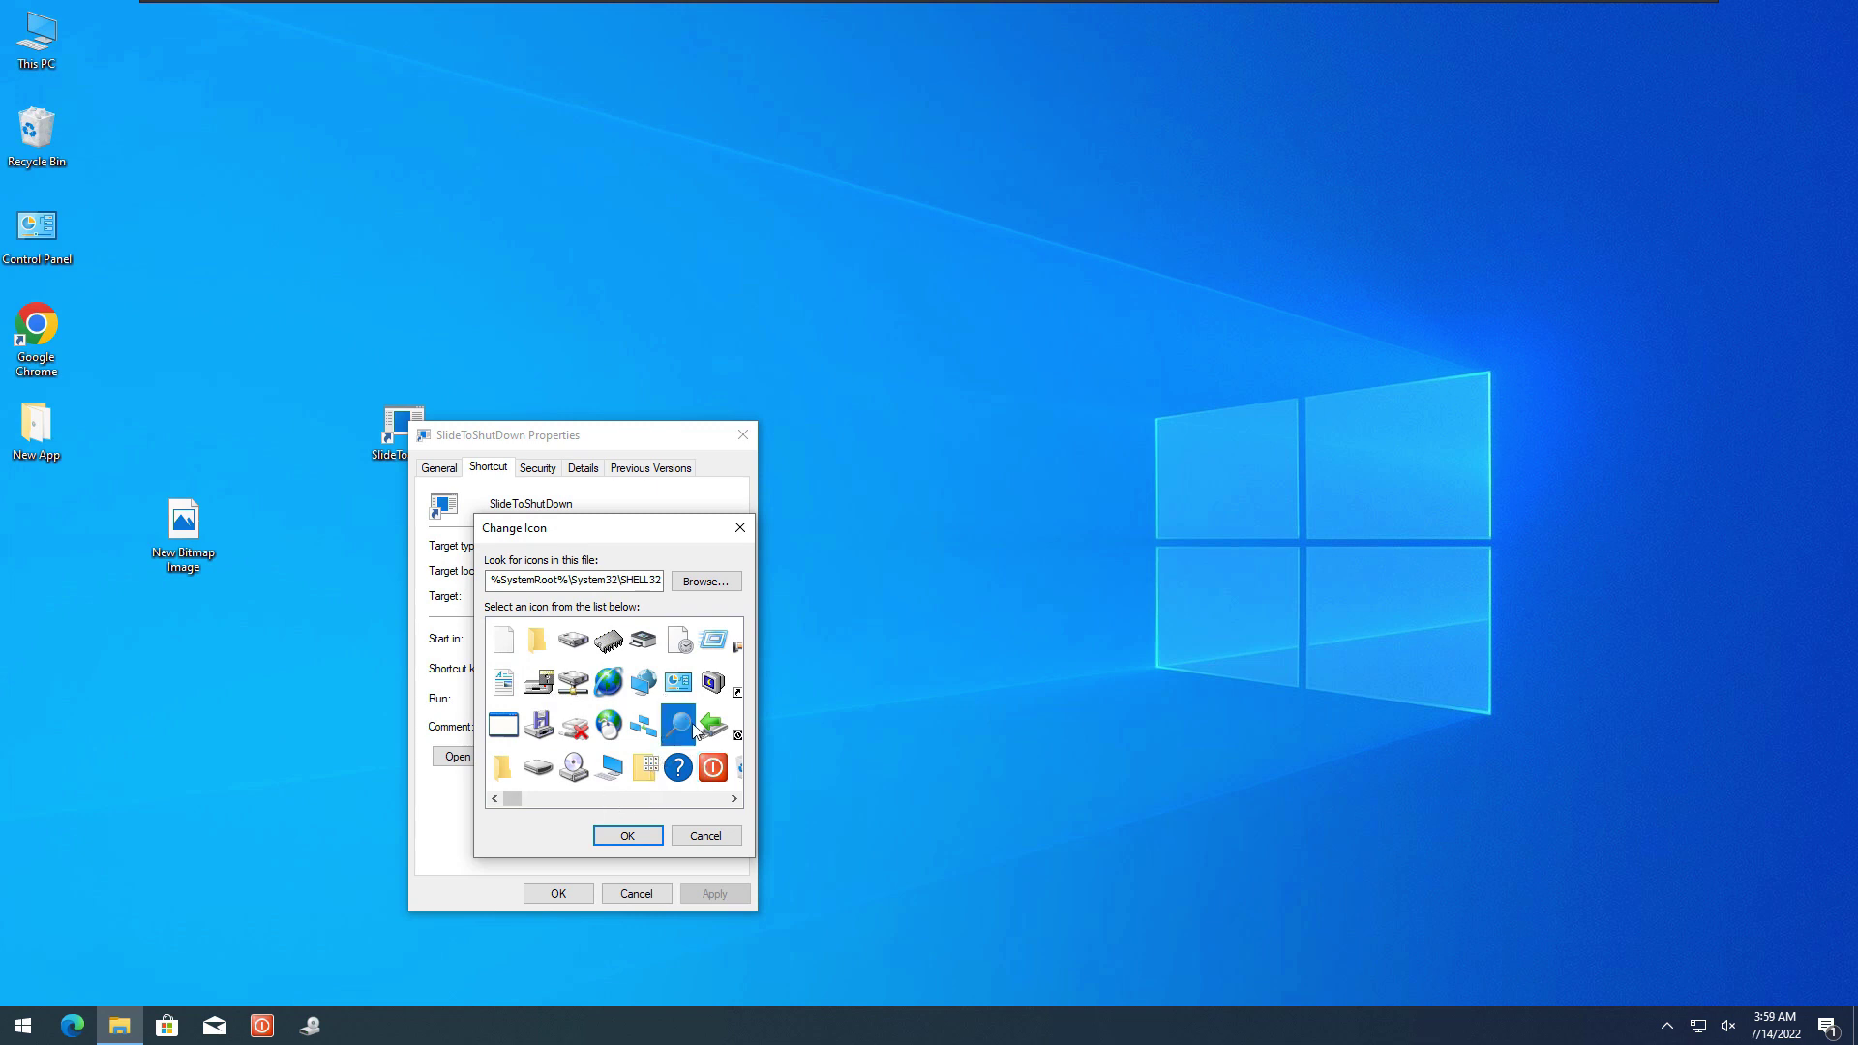
left_click(627, 835)
left_click(700, 894)
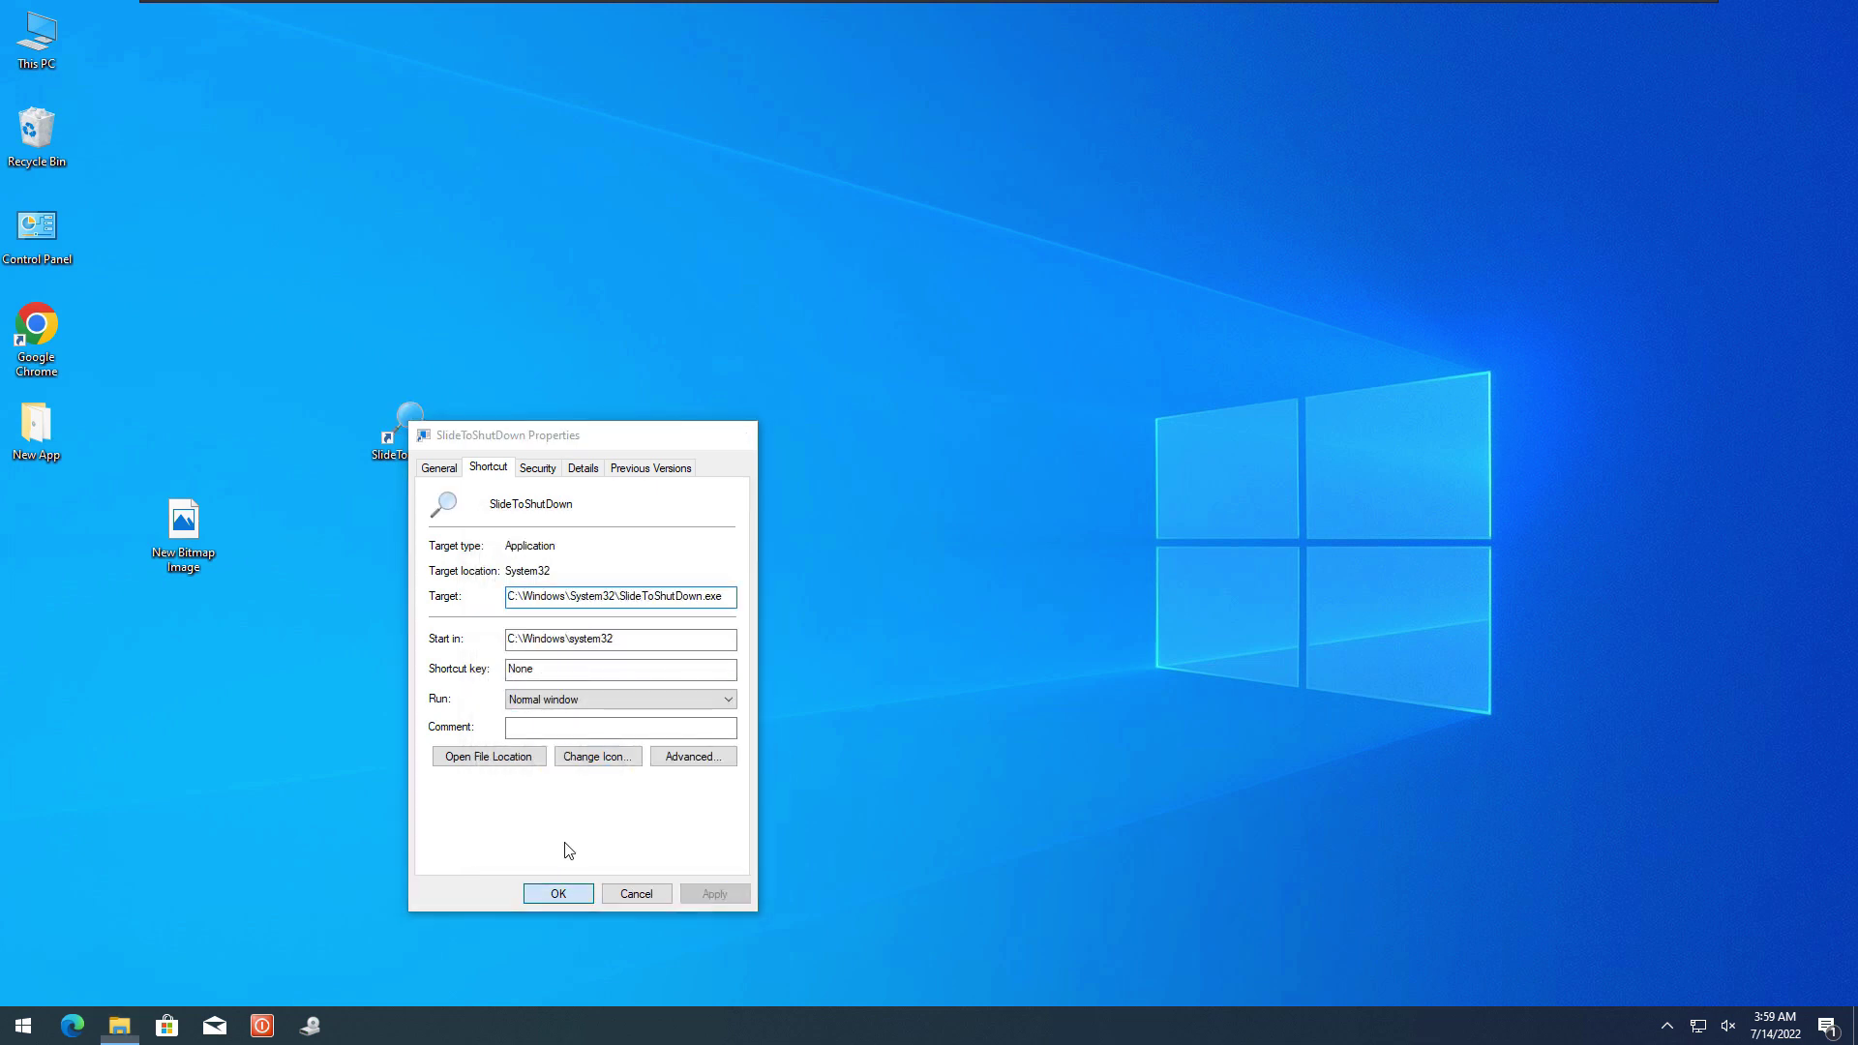
key("Return")
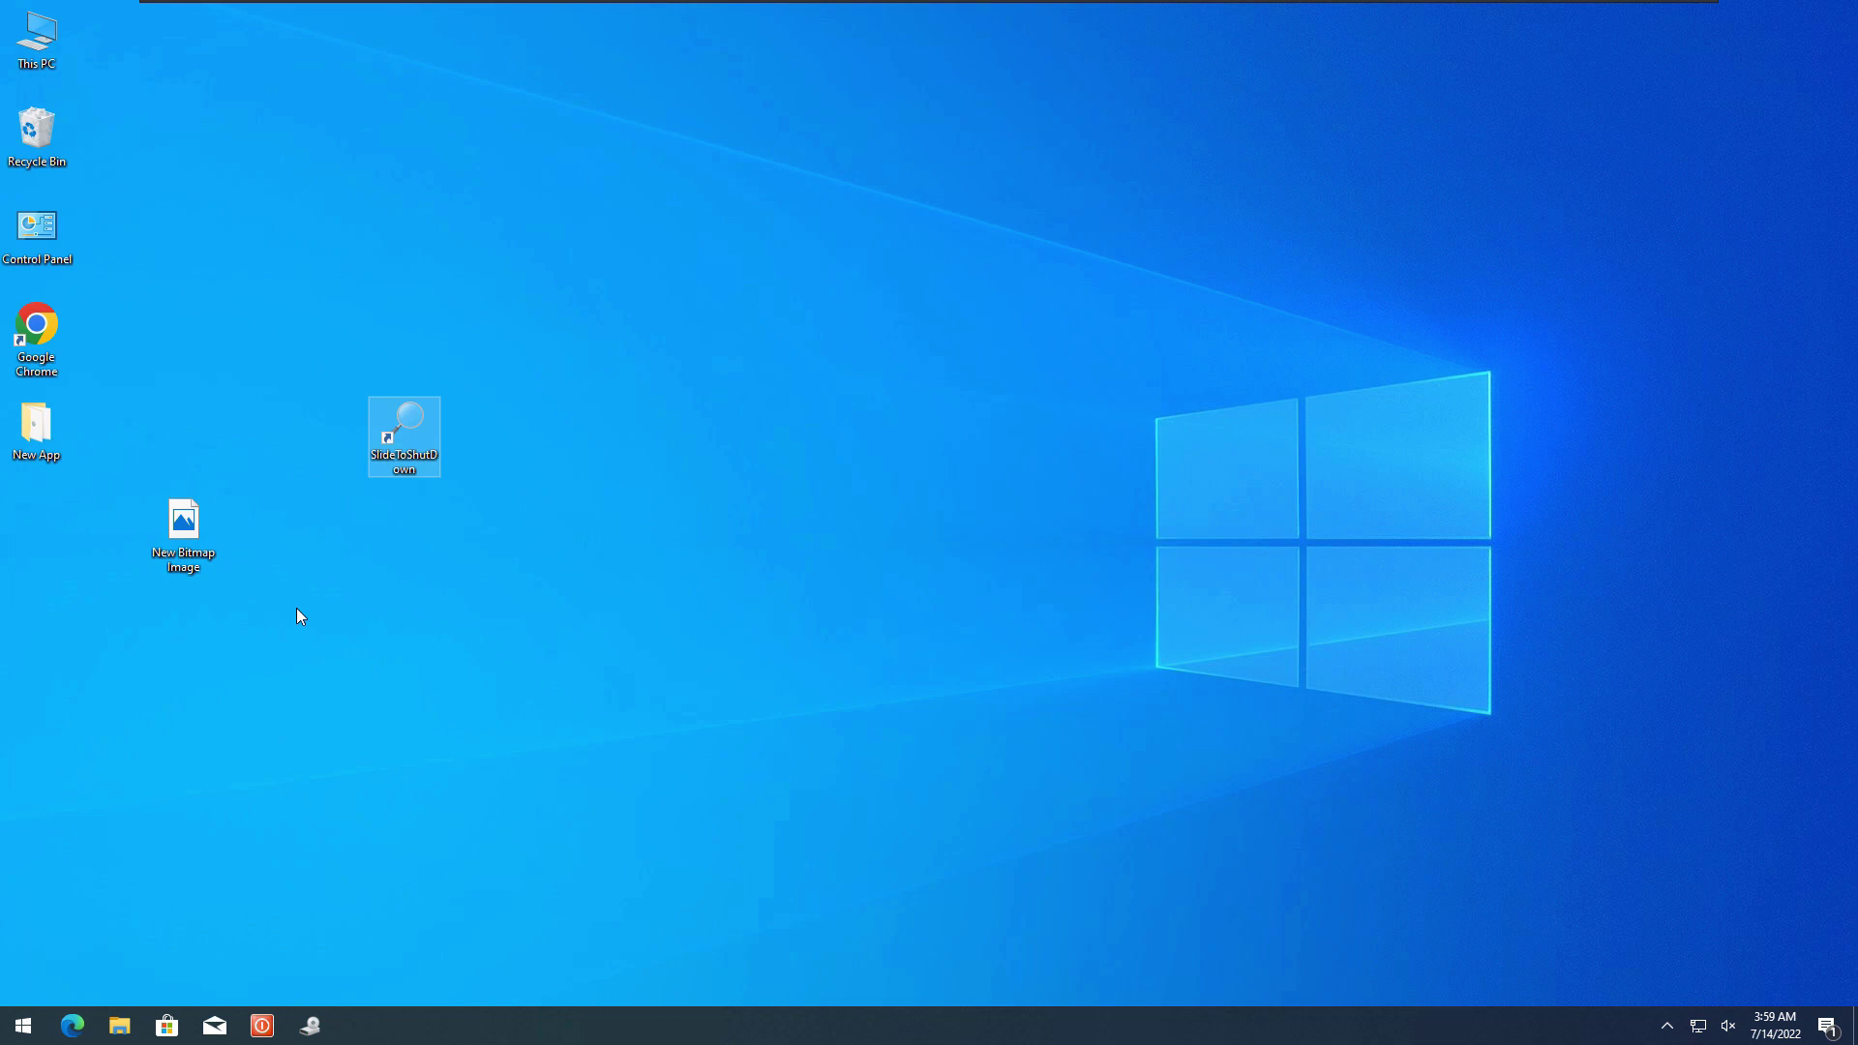
Launch the SlideToShutDown shortcut and slide the image down to shut down the PC.
double_click(405, 431)
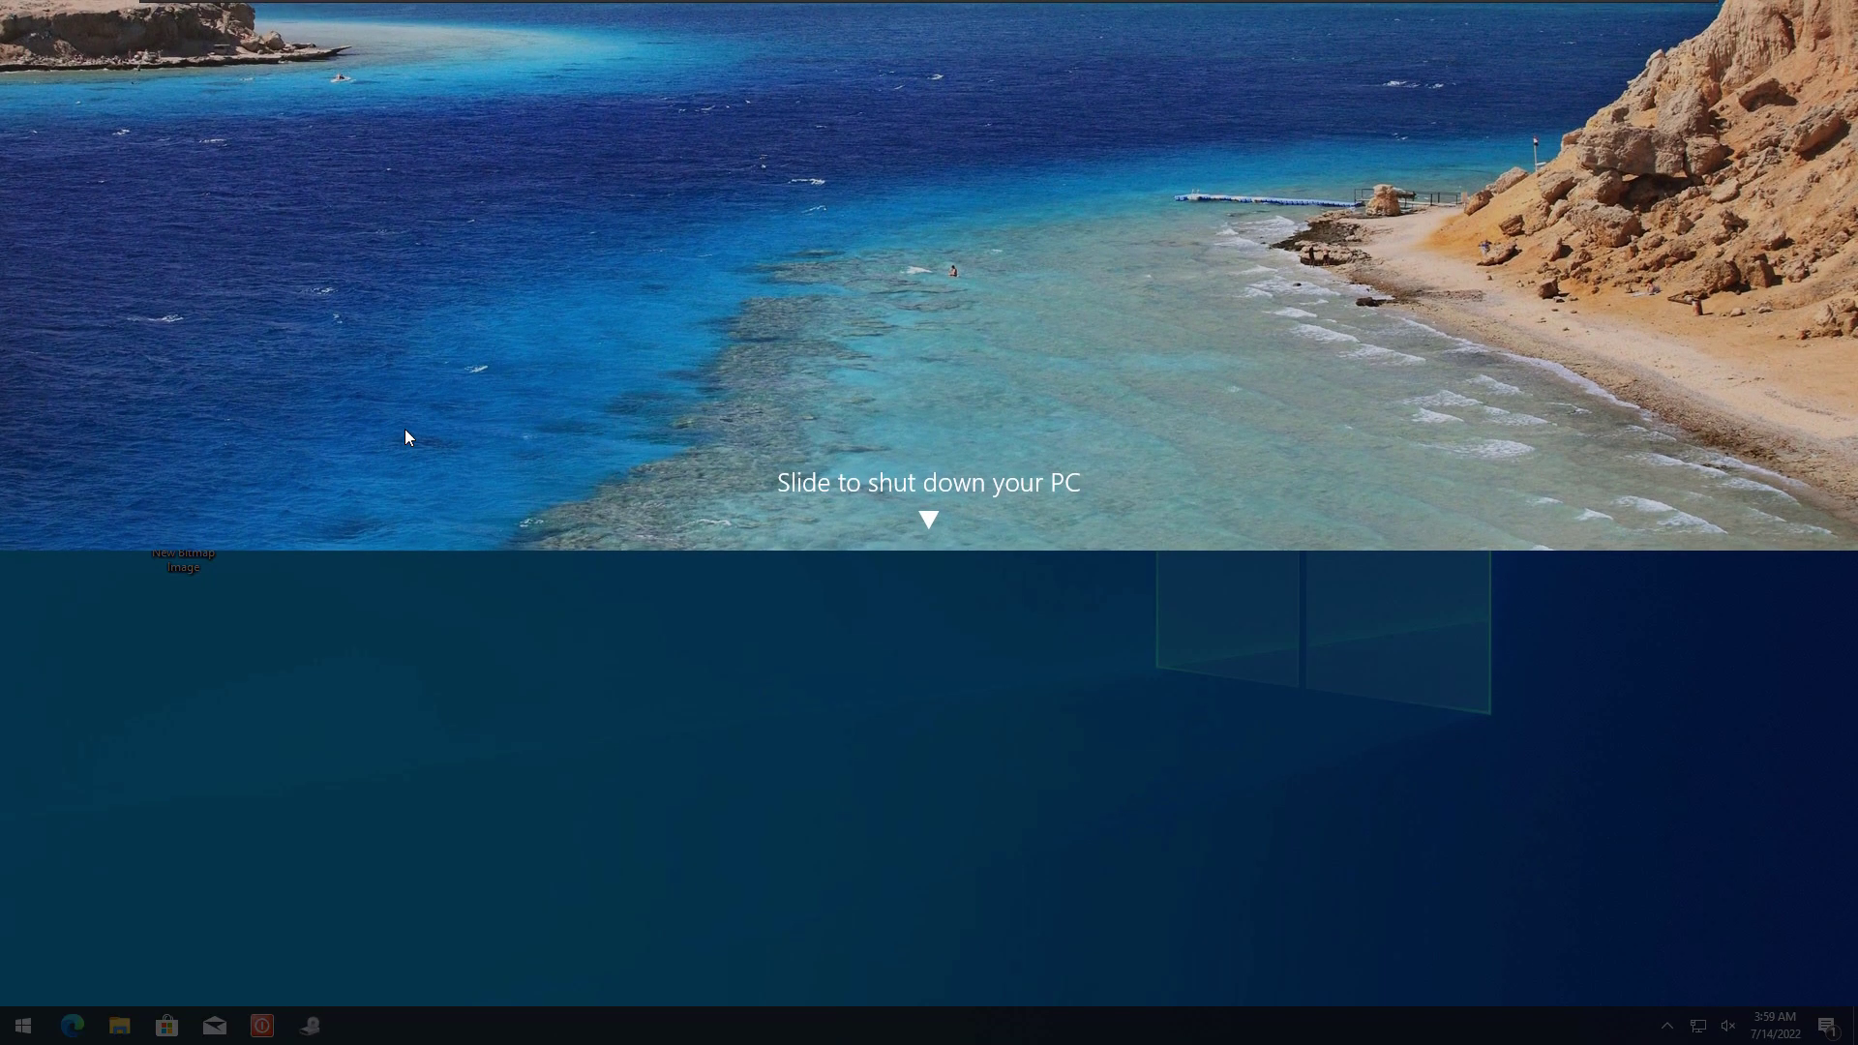
left_click_drag(936, 538, 898, 1014)
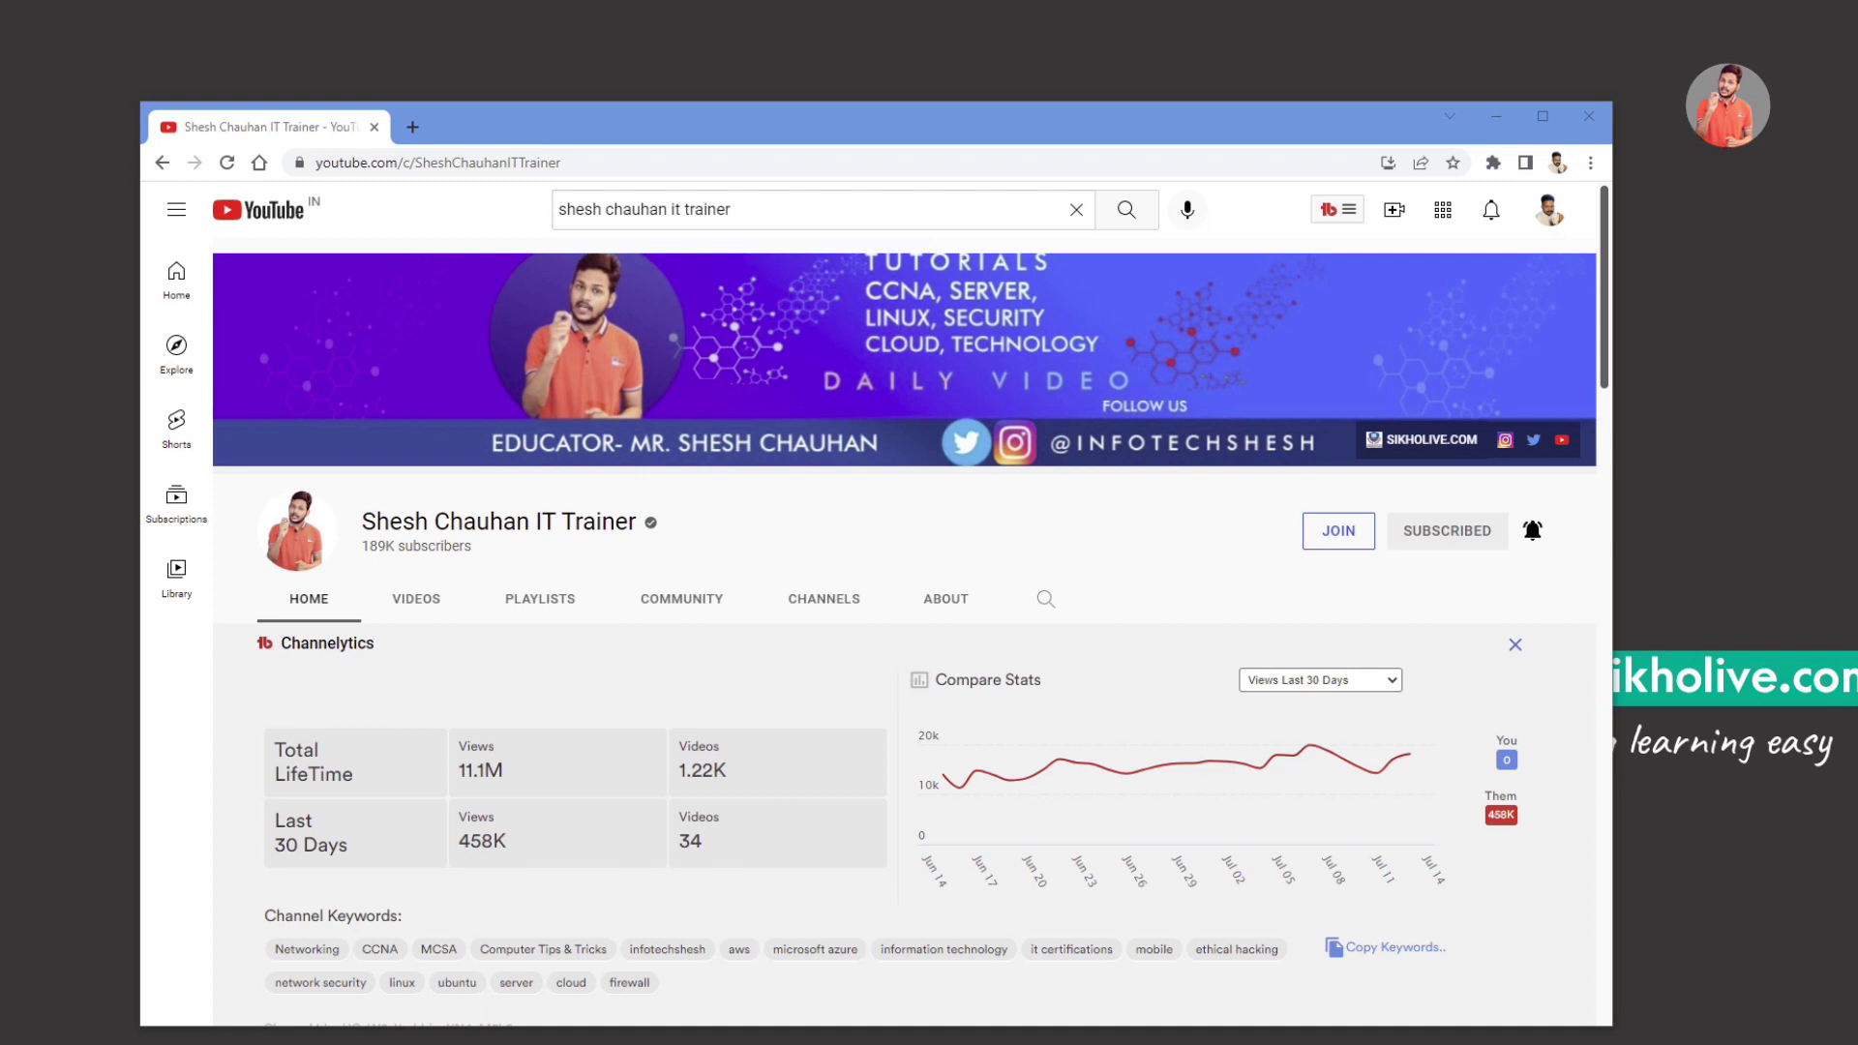
On the YouTube channel page in Chrome, set the subscription notifications to All.
left_click(1532, 532)
left_click(1532, 532)
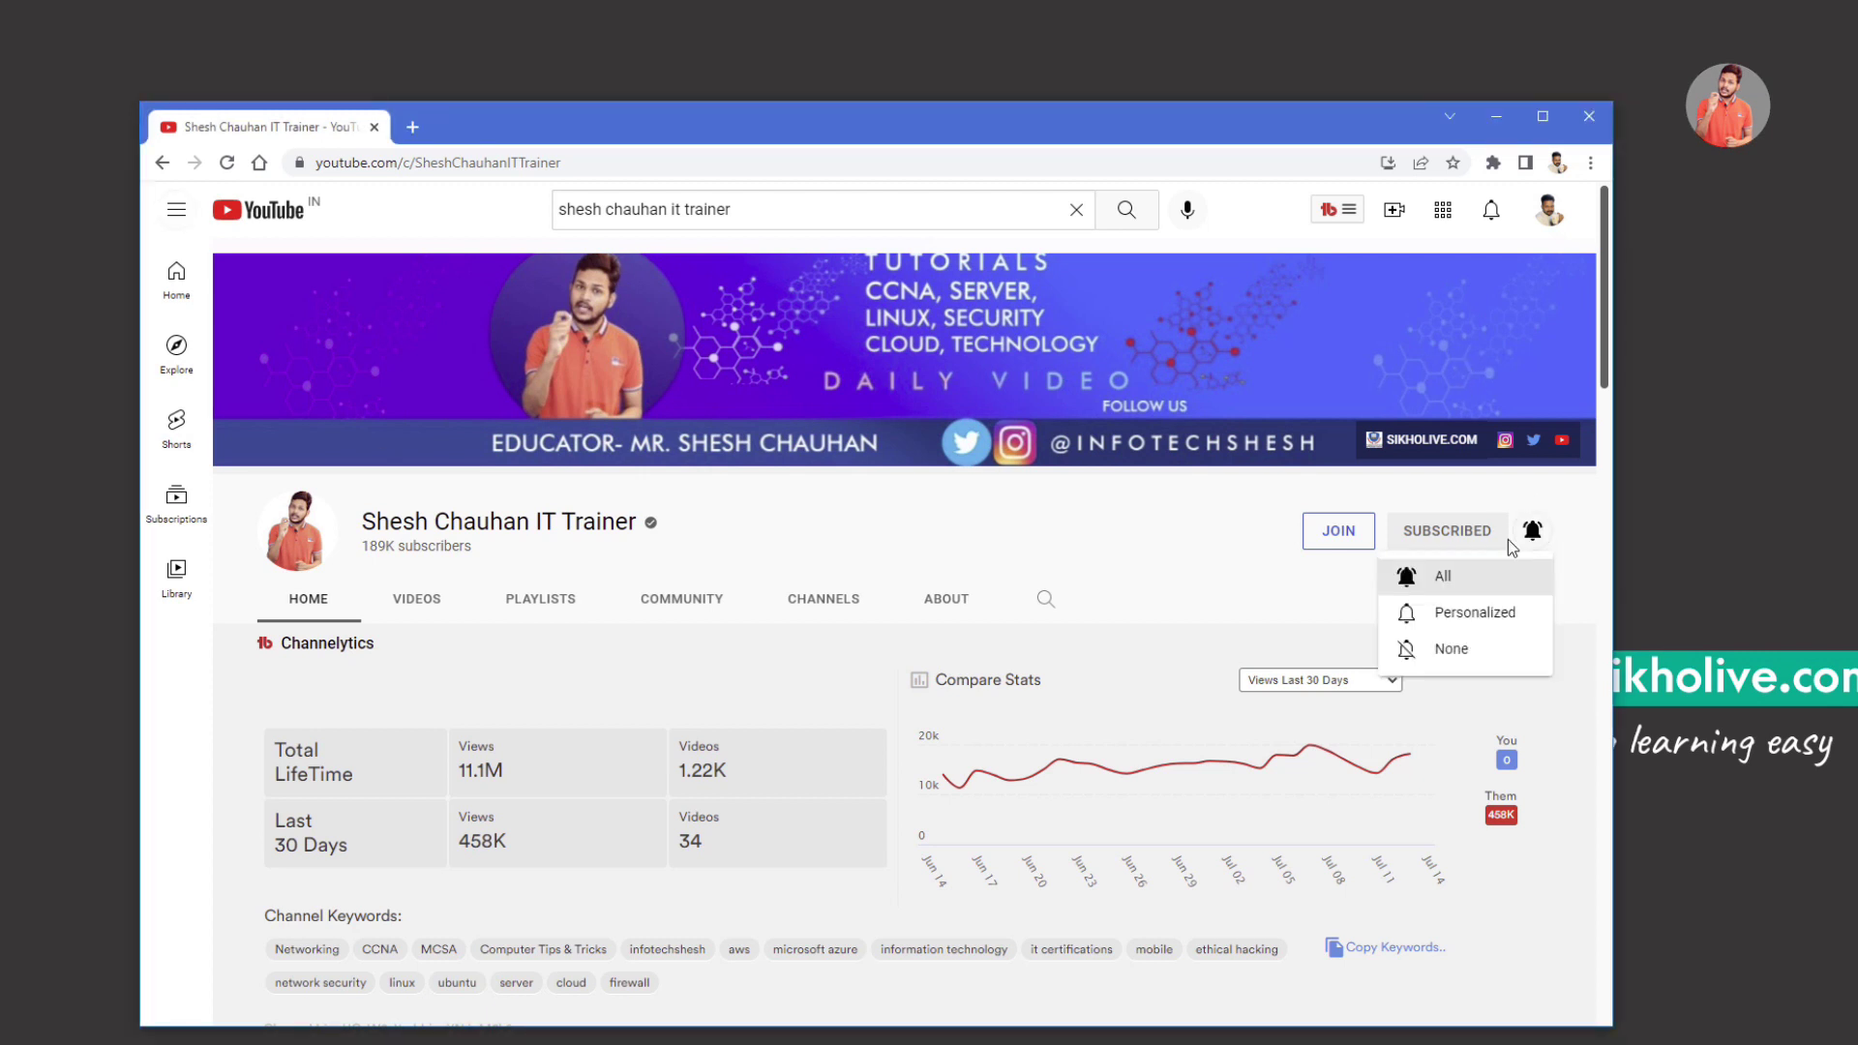
left_click(1433, 577)
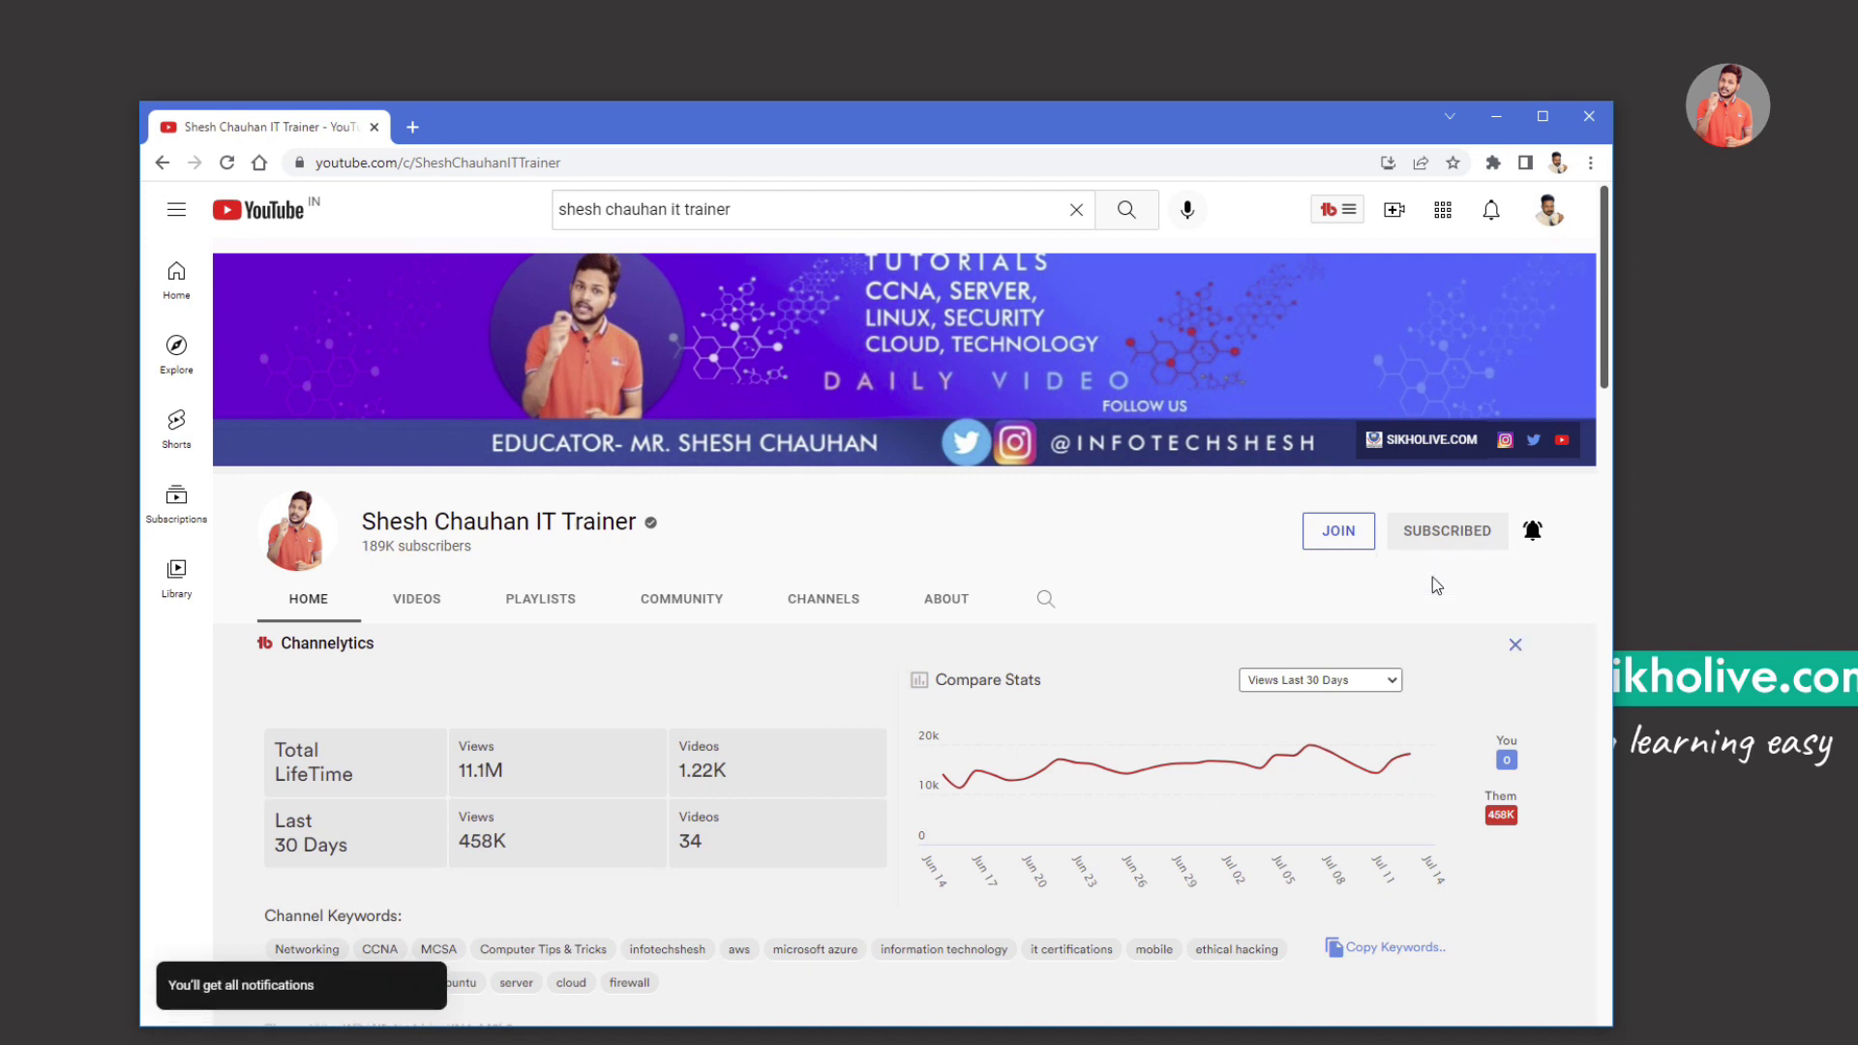